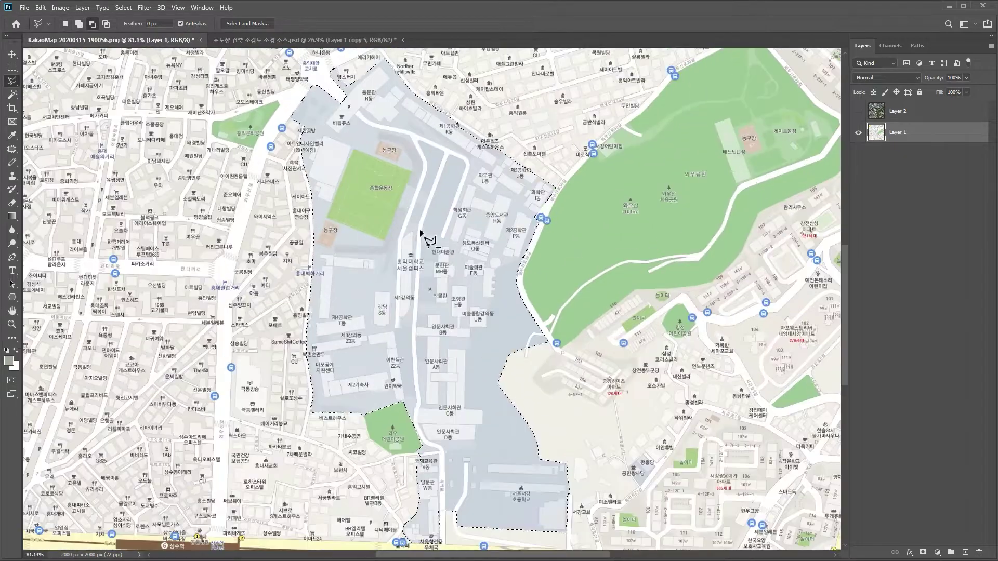
Step: Fill the selected campus area with light grey on a new layer above the map
{"action": "key", "text": "shift+BackSpace"}
{"action": "left_click", "coordinate": [724, 107]}
{"action": "left_click", "coordinate": [498, 183]}
{"action": "scroll", "coordinate": [502, 187], "scroll_direction": "up", "scroll_amount": 5}
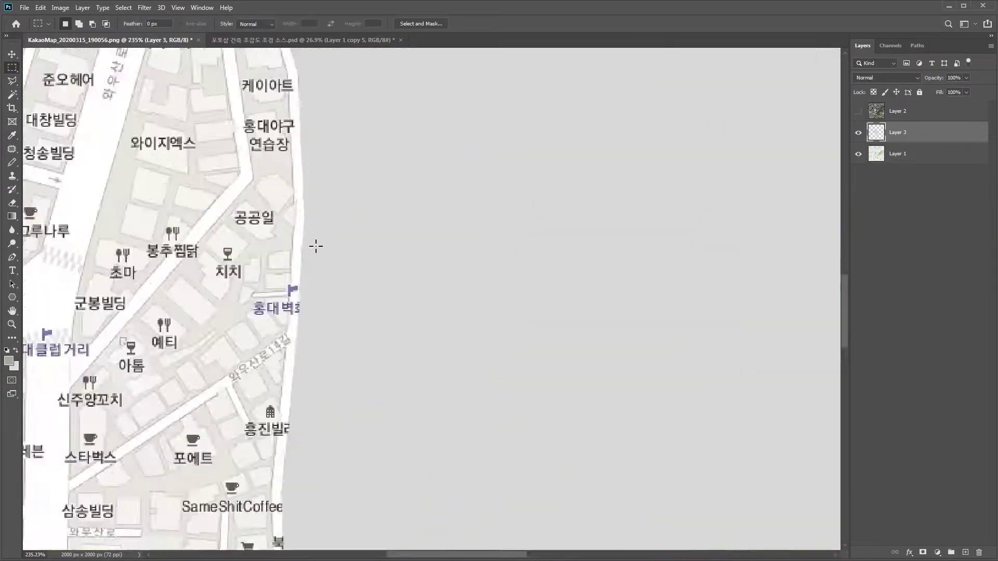
{"action": "scroll", "coordinate": [580, 464], "scroll_direction": "down", "scroll_amount": 4}
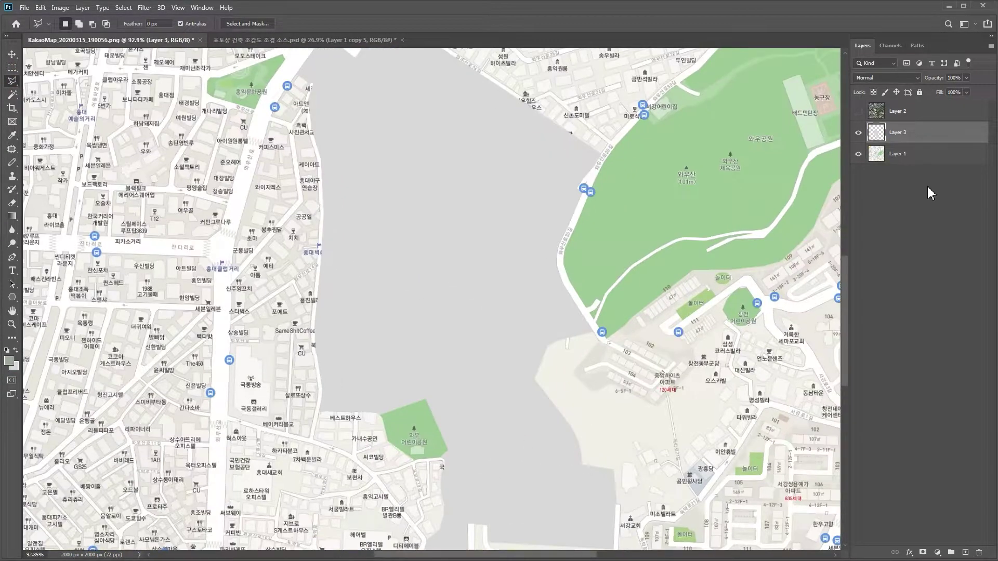
Step: Hide the campus fill layer, return to the map layer and start outlining the main campus road with the Polygonal Lasso beside 인문사회관 D동
{"action": "key", "text": "ctrl+comma"}
{"action": "key", "text": "alt+bracketleft"}
{"action": "scroll", "coordinate": [518, 404], "scroll_direction": "up", "scroll_amount": 4}
{"action": "mouse_move", "coordinate": [518, 403]}
{"action": "left_mouse_down"}
{"action": "mouse_move", "coordinate": [409, 143]}
{"action": "mouse_move", "coordinate": [487, 399]}
{"action": "mouse_move", "coordinate": [472, 369]}
{"action": "left_mouse_up"}
{"action": "left_click", "coordinate": [483, 390]}
{"action": "left_click", "coordinate": [465, 378]}
{"action": "left_click", "coordinate": [427, 367]}
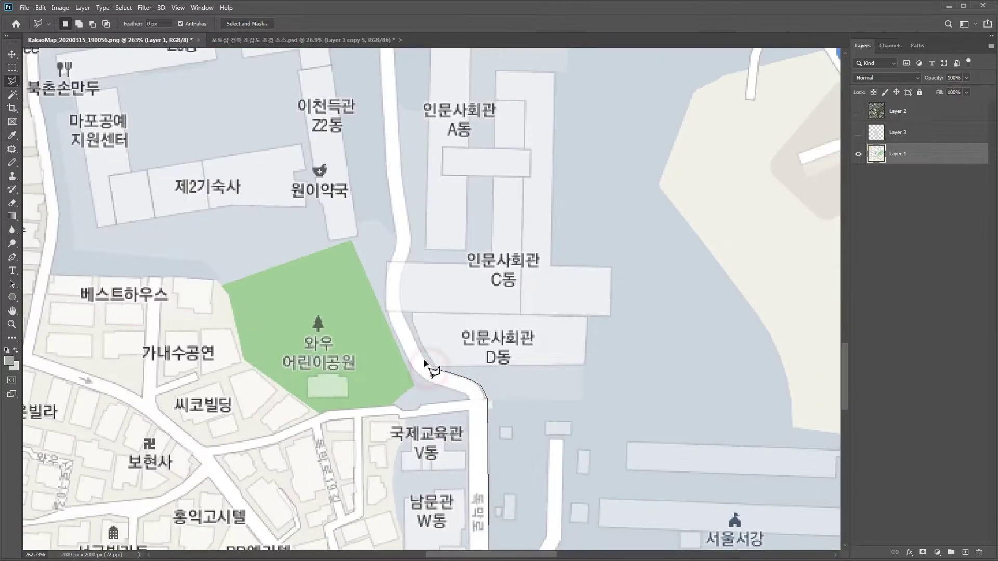
Step: Continue the lasso outline north along the campus road, around the branch beside 학생회관 G동, up to the 홍익대앞 intersection
{"action": "mouse_move", "coordinate": [402, 178]}
{"action": "left_mouse_down"}
{"action": "mouse_move", "coordinate": [420, 486]}
{"action": "mouse_move", "coordinate": [410, 423]}
{"action": "left_mouse_up"}
{"action": "left_click", "coordinate": [414, 373]}
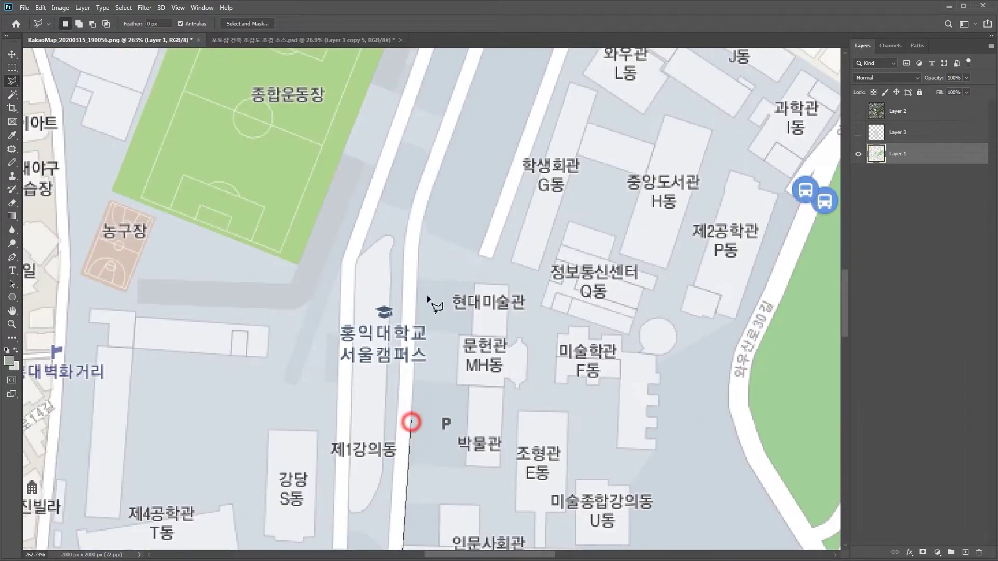
{"action": "left_click", "coordinate": [410, 423]}
{"action": "left_click", "coordinate": [417, 244]}
{"action": "left_click", "coordinate": [423, 215]}
{"action": "left_click_drag", "start_coordinate": [495, 60], "coordinate": [387, 337]}
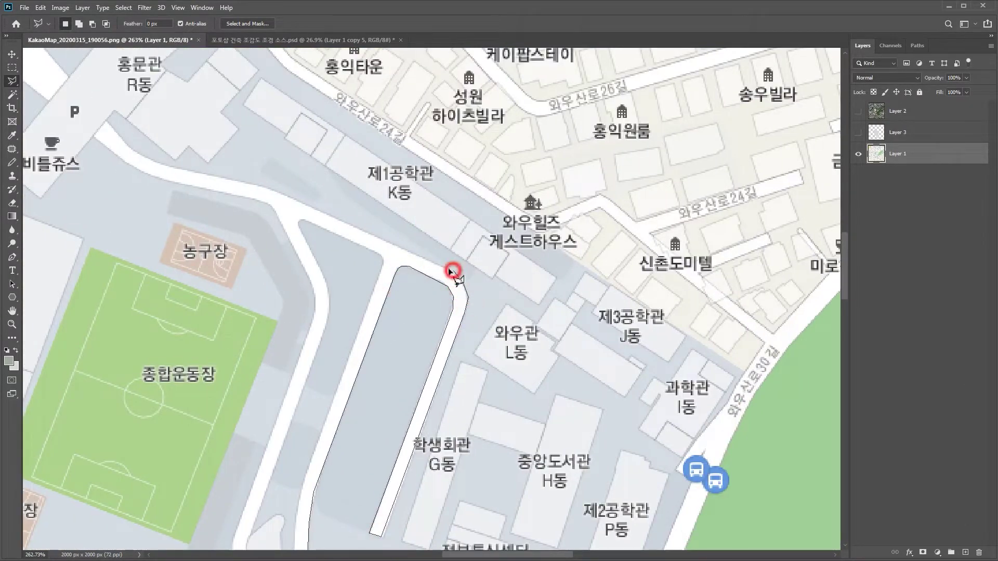
{"action": "left_click_drag", "start_coordinate": [216, 180], "coordinate": [539, 241]}
{"action": "left_click_drag", "start_coordinate": [339, 55], "coordinate": [375, 122]}
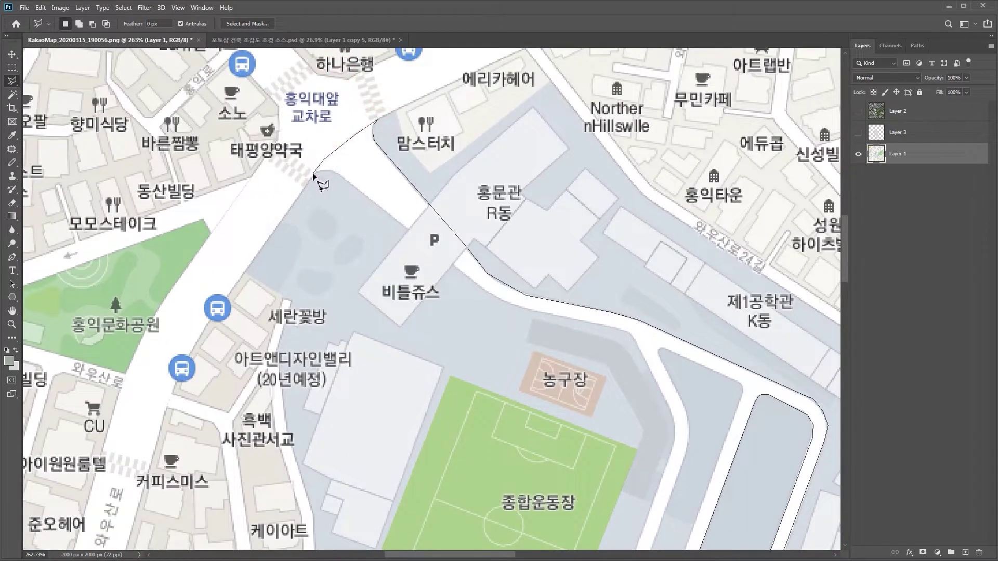
Step: Trace the opposite edge of the main road back south past 국제교육관 V동 and close the selection
{"action": "mouse_move", "coordinate": [650, 367]}
{"action": "left_mouse_down"}
{"action": "mouse_move", "coordinate": [452, 212]}
{"action": "mouse_move", "coordinate": [423, 334]}
{"action": "mouse_move", "coordinate": [352, 312]}
{"action": "mouse_move", "coordinate": [360, 223]}
{"action": "left_mouse_up"}
{"action": "mouse_move", "coordinate": [386, 419]}
{"action": "left_mouse_down"}
{"action": "mouse_move", "coordinate": [372, 211]}
{"action": "mouse_move", "coordinate": [416, 52]}
{"action": "left_mouse_up"}
{"action": "left_click_drag", "start_coordinate": [401, 338], "coordinate": [452, 104]}
{"action": "left_click_drag", "start_coordinate": [530, 359], "coordinate": [373, 180]}
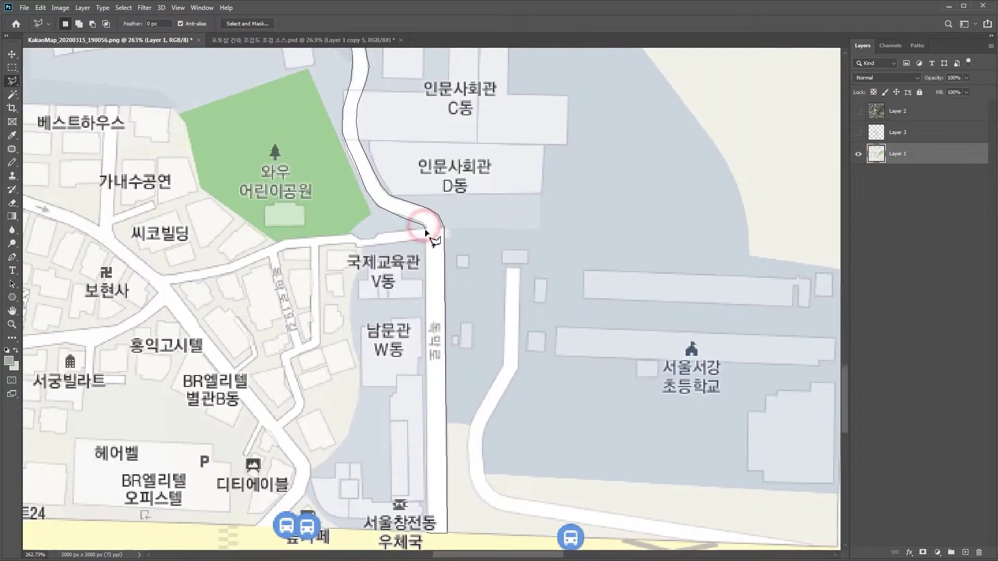
Step: Add the driveway west of 서울서강 초등학교 to the road selection and create a new layer for the roads
{"action": "left_click_drag", "start_coordinate": [423, 213], "coordinate": [121, 15]}
{"action": "left_click_drag", "start_coordinate": [199, 299], "coordinate": [281, 387]}
{"action": "left_click", "coordinate": [281, 387]}
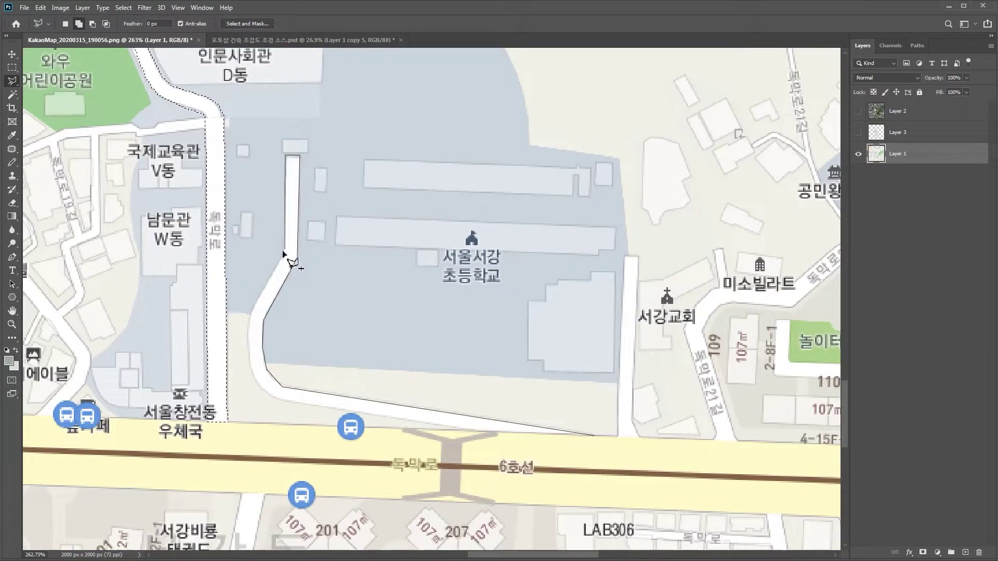
{"action": "double_click", "coordinate": [541, 453]}
{"action": "scroll", "coordinate": [541, 453], "scroll_direction": "down", "scroll_amount": 5}
{"action": "key", "text": "ctrl+shift+alt+n"}
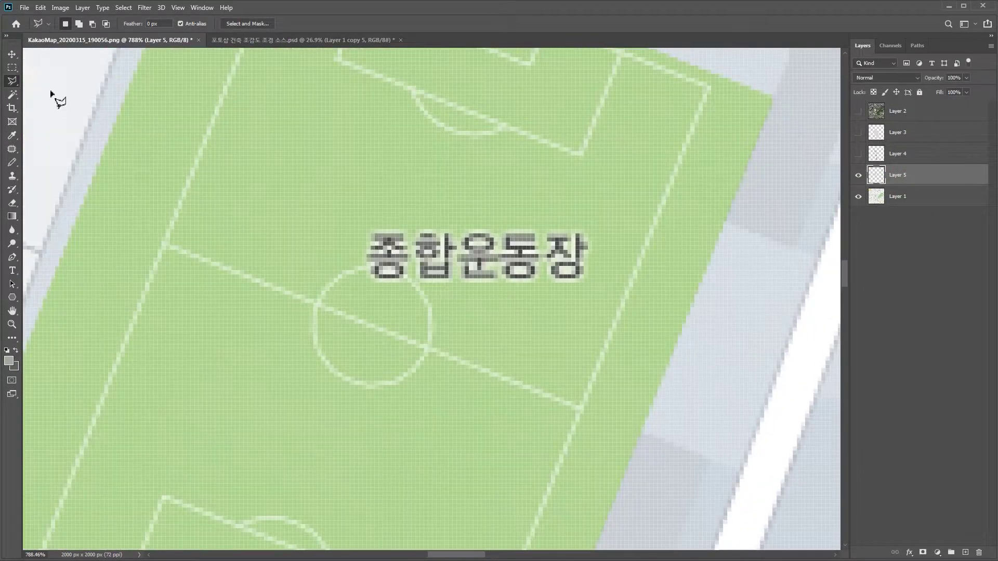
Step: Hide the map layer and cover the 종합운동장 label area on the sports field with a copied patch of grass
{"action": "left_click", "coordinate": [859, 196]}
{"action": "left_click_drag", "start_coordinate": [311, 390], "coordinate": [502, 269]}
{"action": "key", "text": "v"}
{"action": "key", "text": "ctrl+j"}
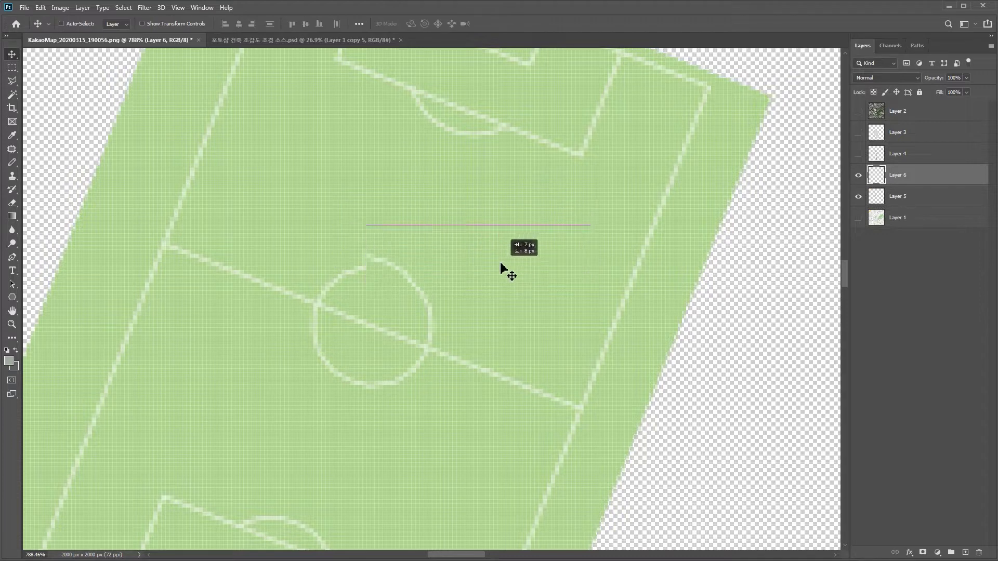
{"action": "left_click_drag", "start_coordinate": [458, 241], "coordinate": [457, 252]}
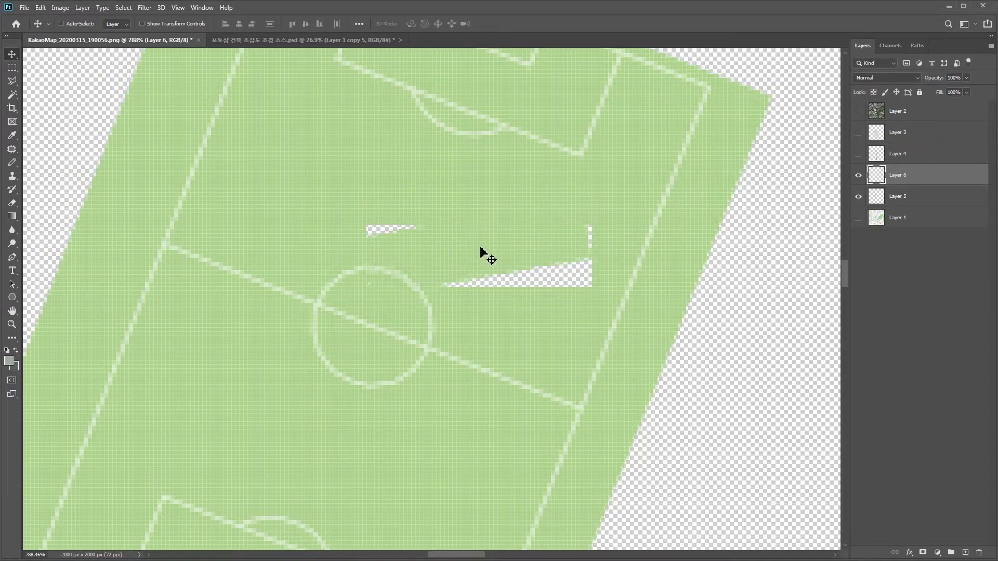
Step: Close the remaining gaps around the sports field patch and remove the 농구장 label from the southwest basketball court
{"action": "left_click", "coordinate": [876, 174], "text": "ctrl"}
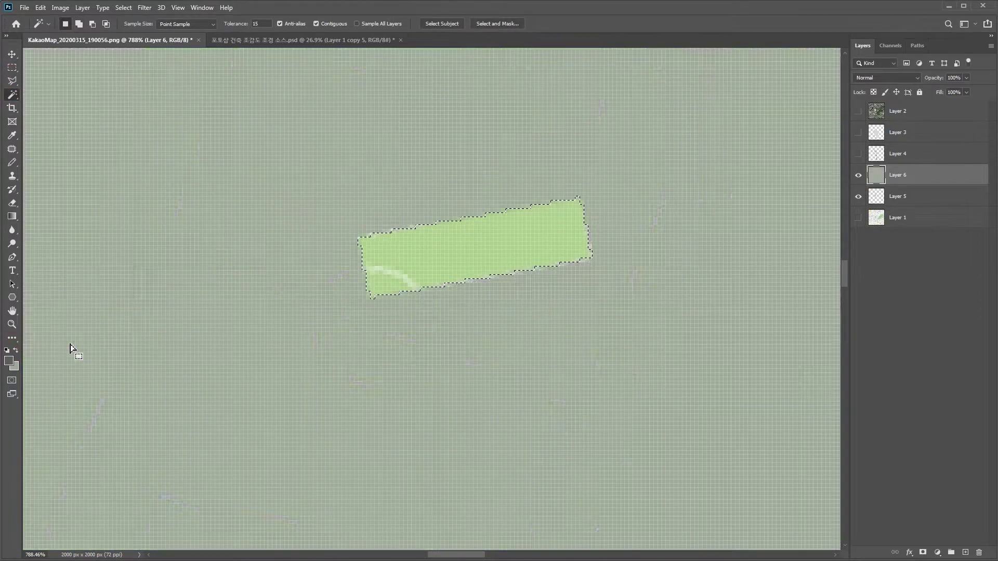
{"action": "left_click", "coordinate": [913, 204]}
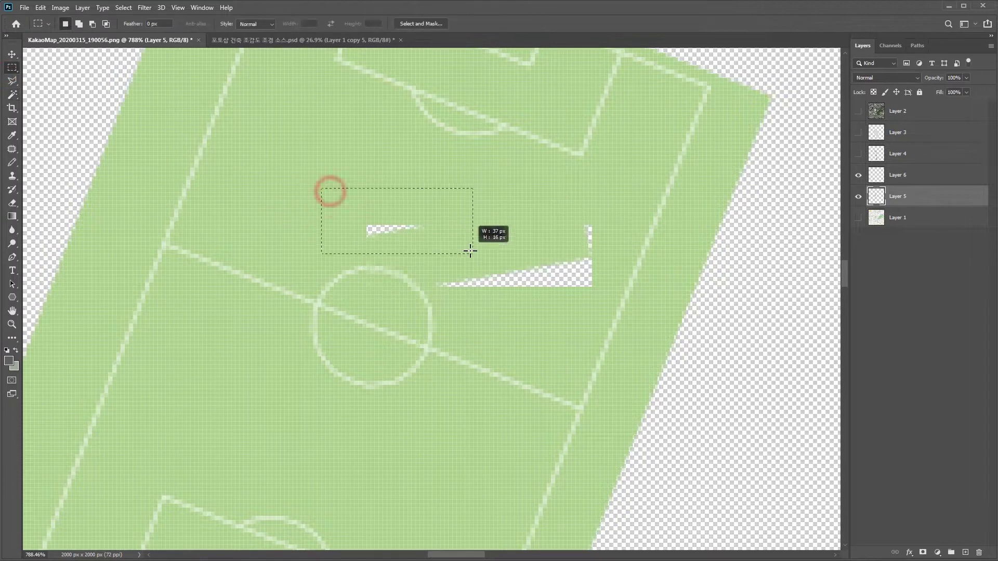
{"action": "left_click_drag", "start_coordinate": [439, 253], "coordinate": [437, 251]}
{"action": "left_click", "coordinate": [12, 123]}
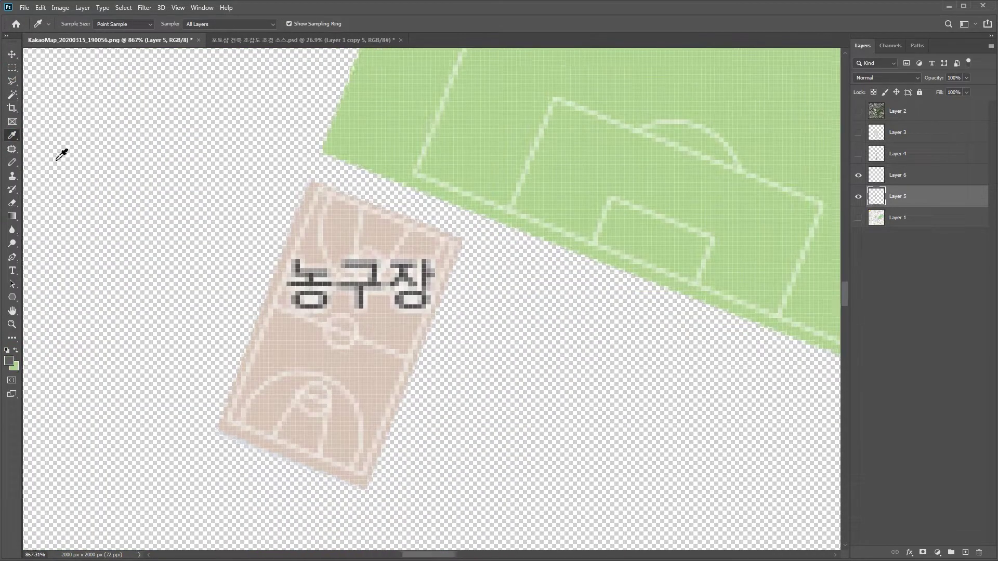
{"action": "key", "text": "l"}
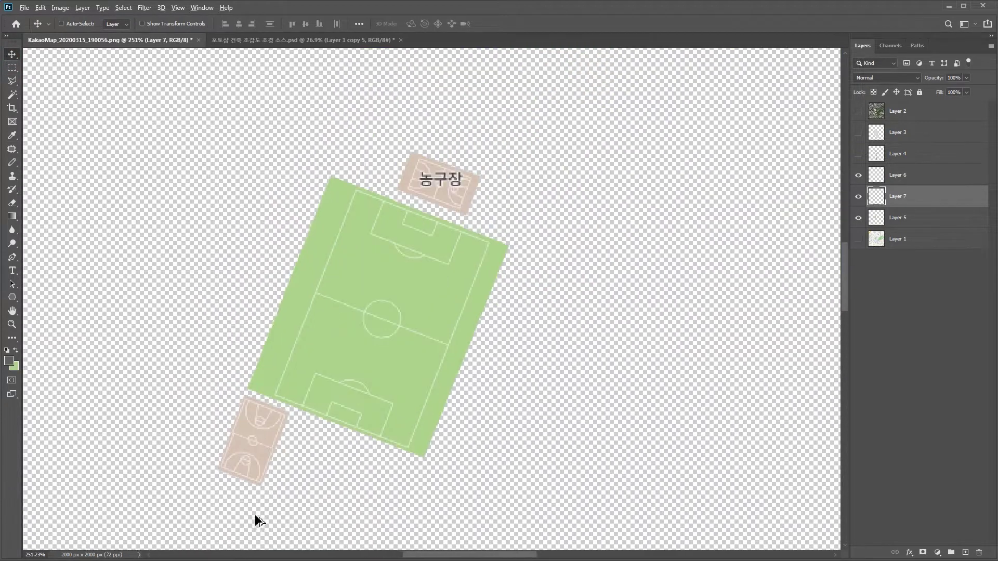
{"action": "scroll", "coordinate": [258, 520], "scroll_direction": "up", "scroll_amount": 3}
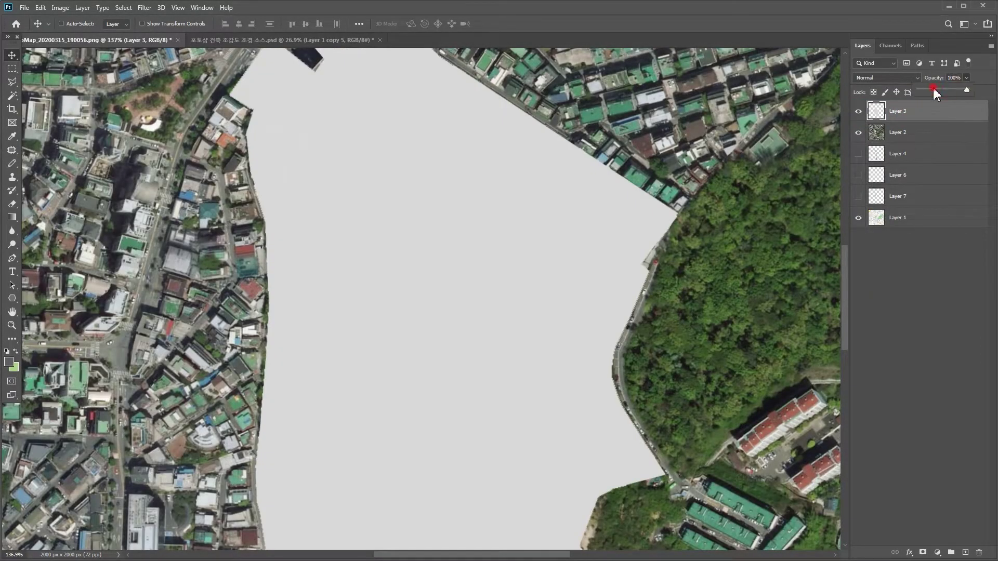
Step: Lower the campus fill layer's opacity and outline the 홍문관 R동 building on the map with the Polygonal Lasso
{"action": "left_click", "coordinate": [934, 90]}
{"action": "scroll", "coordinate": [572, 344], "scroll_direction": "up", "scroll_amount": 5}
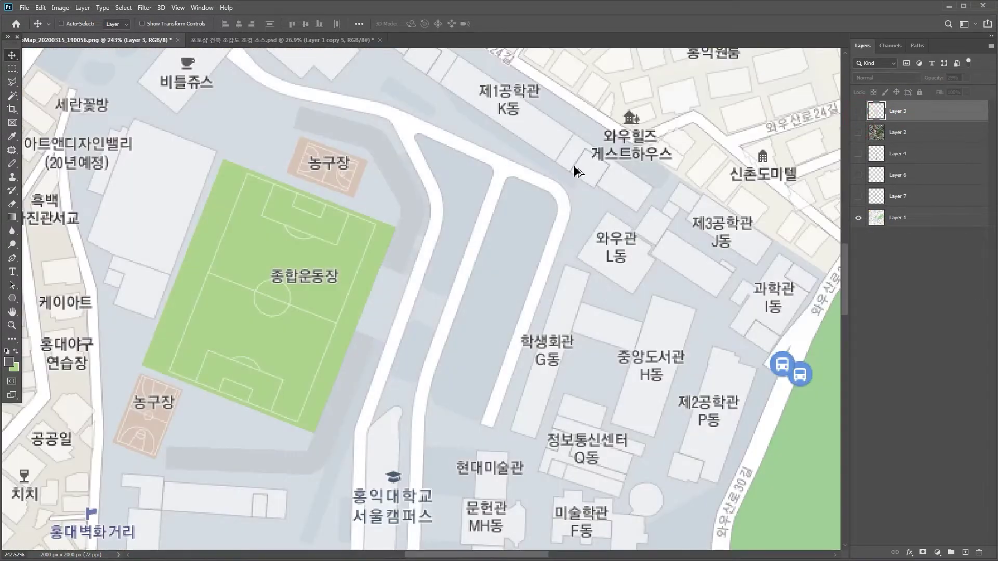
{"action": "scroll", "coordinate": [575, 172], "scroll_direction": "down", "scroll_amount": 4}
{"action": "scroll", "coordinate": [452, 126], "scroll_direction": "up", "scroll_amount": 6}
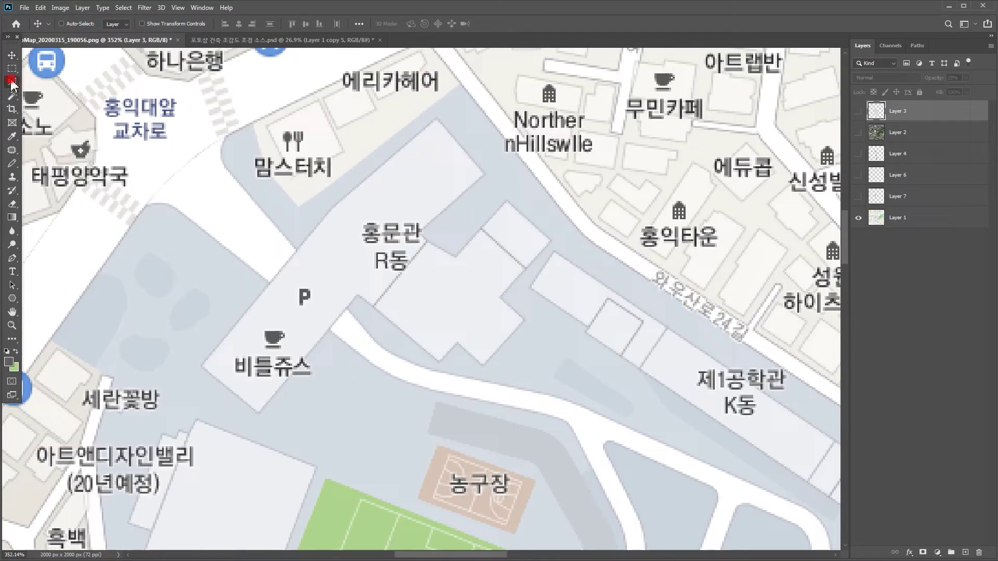
{"action": "left_click", "coordinate": [11, 81]}
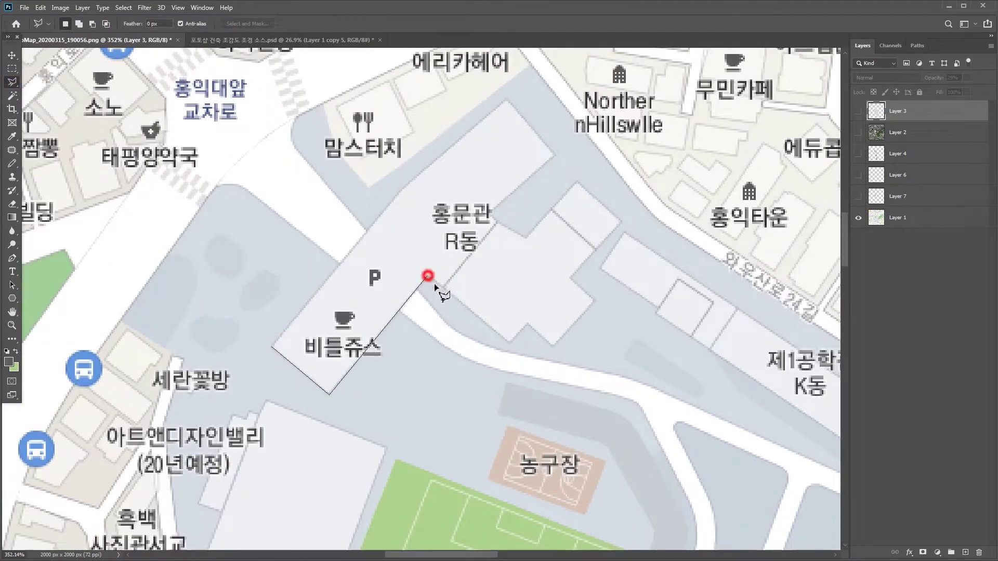
{"action": "left_click", "coordinate": [529, 324]}
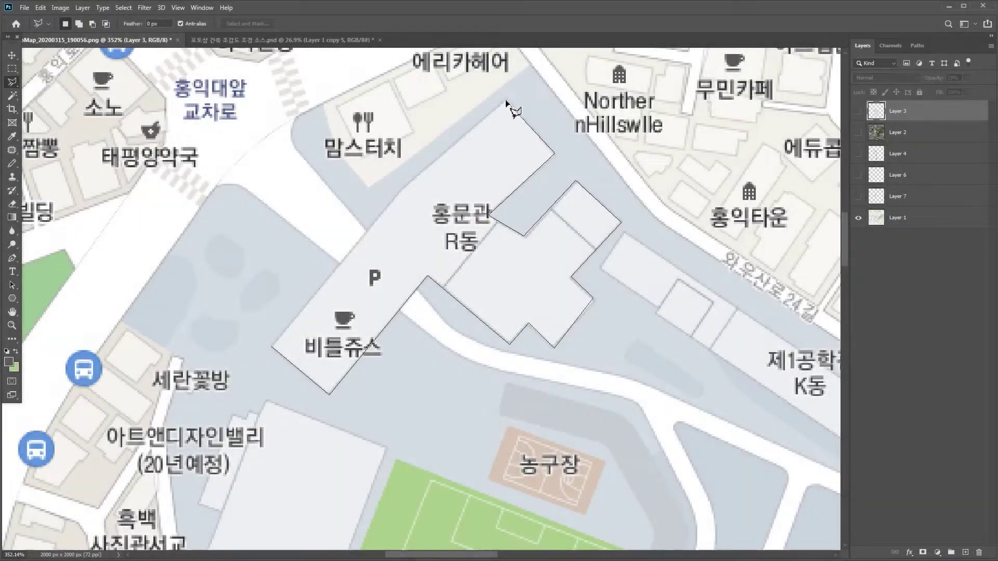
{"action": "scroll", "coordinate": [271, 118], "scroll_direction": "down", "scroll_amount": 3}
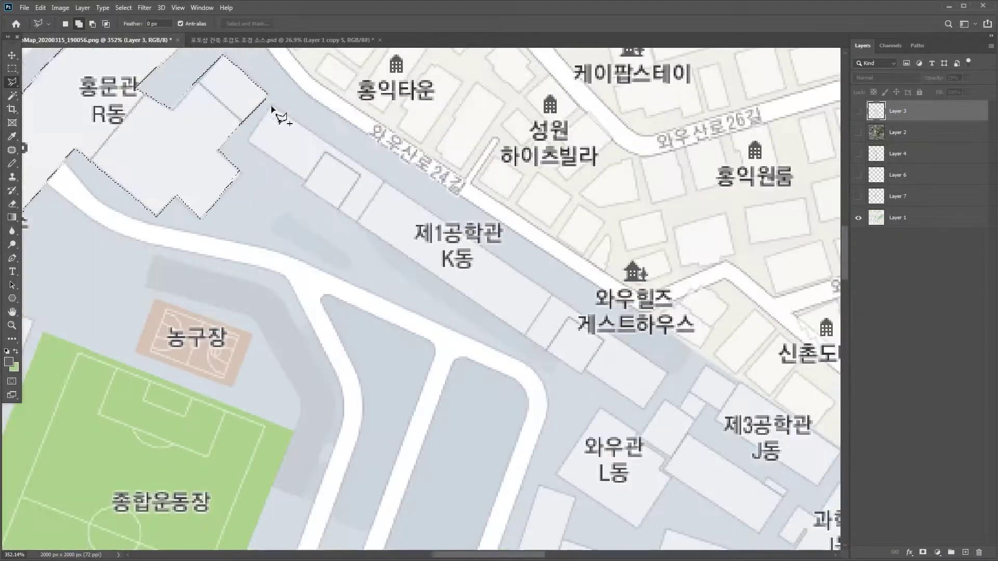
Step: Add the outline of the long 제1공학관 K동 building to the selection
{"action": "left_click", "coordinate": [582, 375]}
{"action": "left_click", "coordinate": [587, 371]}
{"action": "left_click", "coordinate": [645, 409]}
{"action": "double_click", "coordinate": [667, 372]}
Step: Add the connected building blocks between 와우관 L동 and 제3공학관 J동 to the selection
{"action": "left_click_drag", "start_coordinate": [699, 422], "coordinate": [452, 232]}
{"action": "left_click", "coordinate": [452, 172]}
{"action": "left_click", "coordinate": [425, 214]}
{"action": "left_click", "coordinate": [386, 243]}
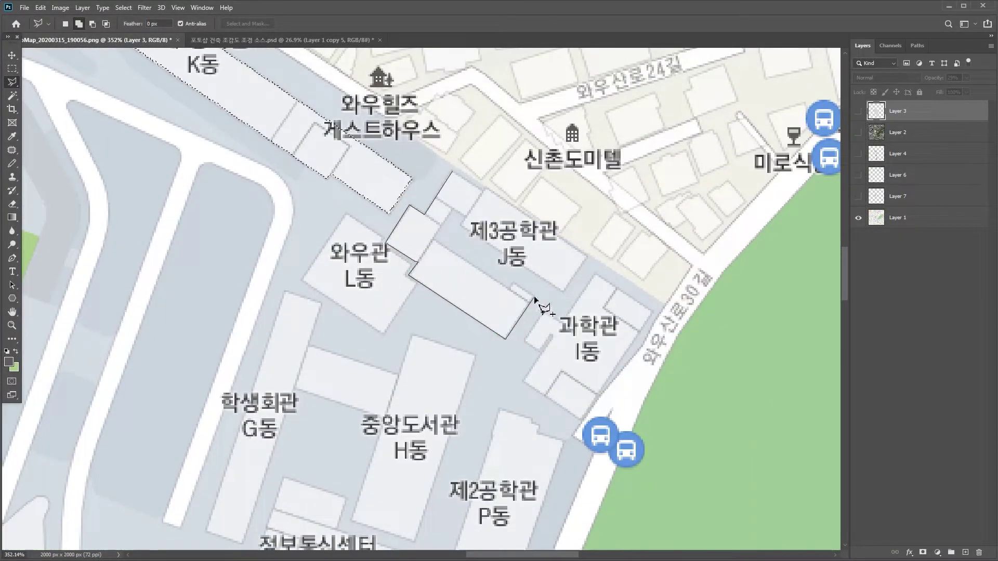
{"action": "left_click", "coordinate": [485, 187]}
Step: Add the 과학관 I동 building outline to the selection
{"action": "scroll", "coordinate": [551, 194], "scroll_direction": "up", "scroll_amount": 5}
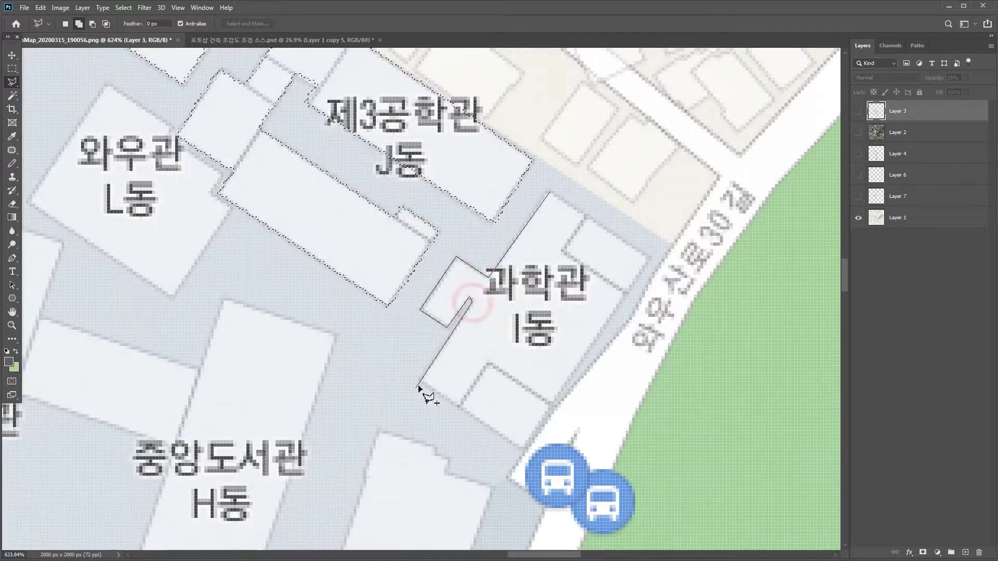
{"action": "left_click", "coordinate": [424, 382]}
{"action": "left_click", "coordinate": [524, 448]}
{"action": "left_click", "coordinate": [649, 257]}
{"action": "left_click", "coordinate": [550, 192]}
{"action": "left_click_drag", "start_coordinate": [156, 141], "coordinate": [478, 270]}
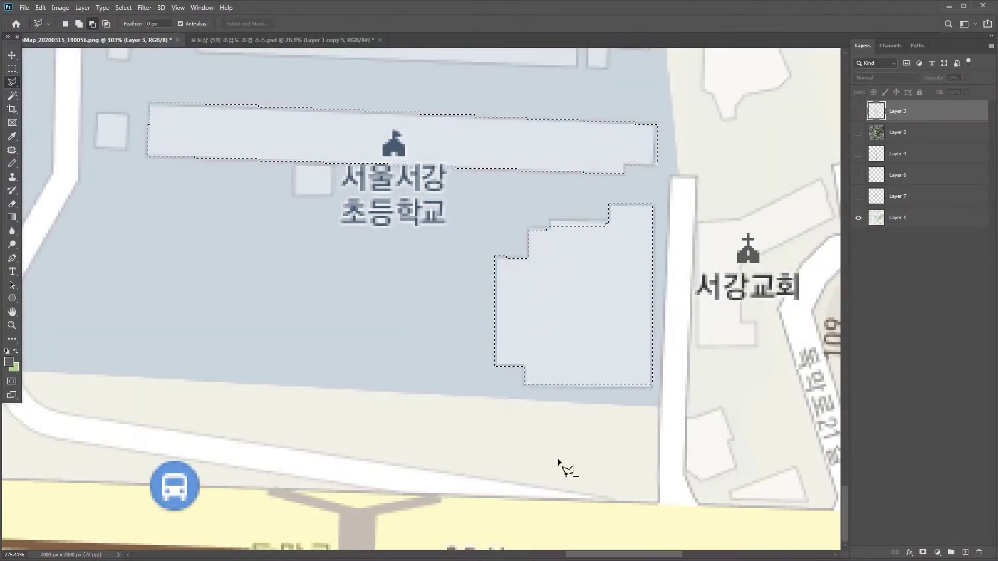
Step: Complete the building selection with the remaining campus blocks and the 서울서강 초등학교 buildings
{"action": "scroll", "coordinate": [558, 462], "scroll_direction": "down", "scroll_amount": 5}
{"action": "scroll", "coordinate": [619, 351], "scroll_direction": "up", "scroll_amount": 8}
{"action": "left_click", "coordinate": [596, 348]}
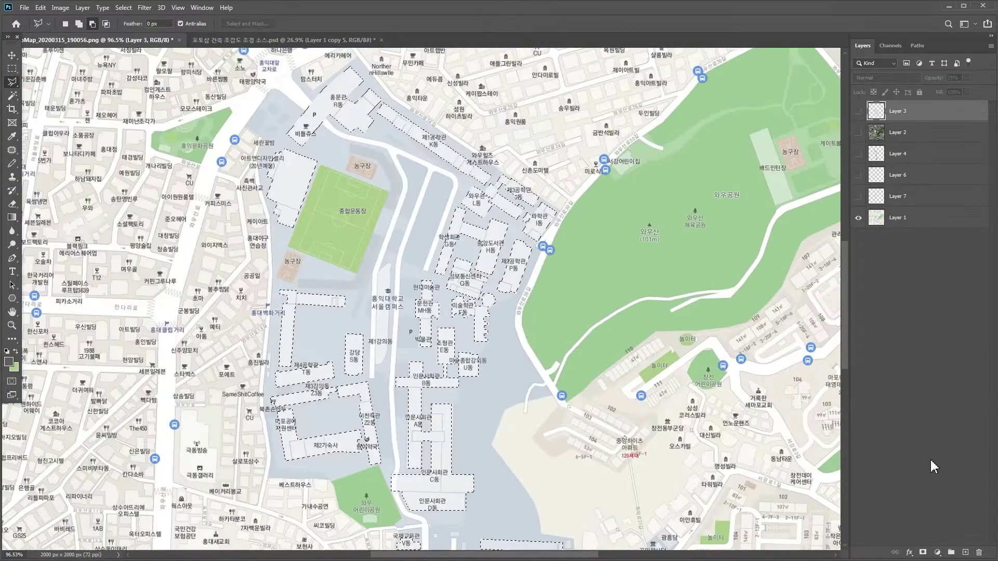
Step: Fill the building selection with white on a new layer
{"action": "left_click", "coordinate": [14, 367]}
{"action": "left_click", "coordinate": [708, 102]}
{"action": "key", "text": "ctrl+BackSpace"}
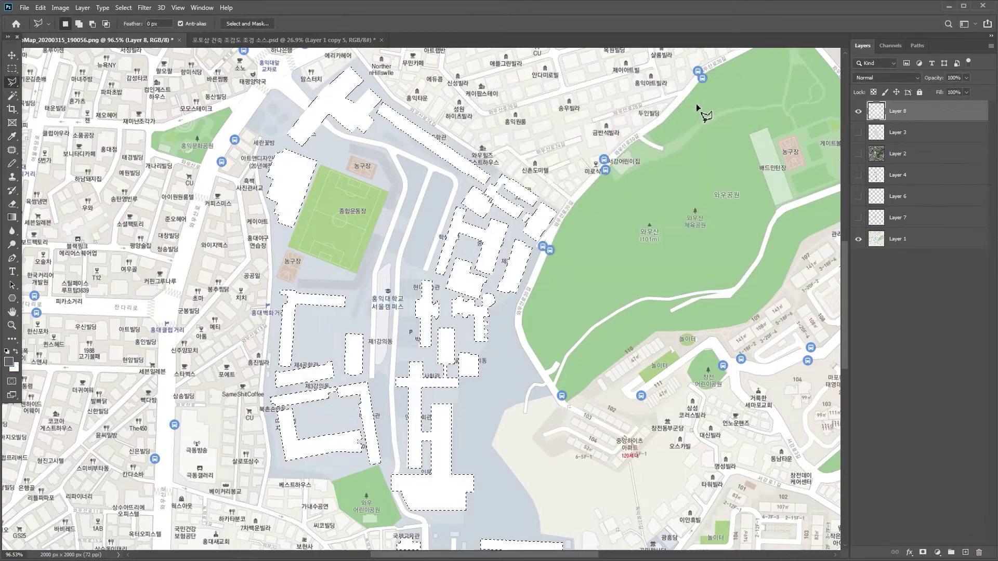
{"action": "left_click_drag", "start_coordinate": [909, 133], "coordinate": [910, 136]}
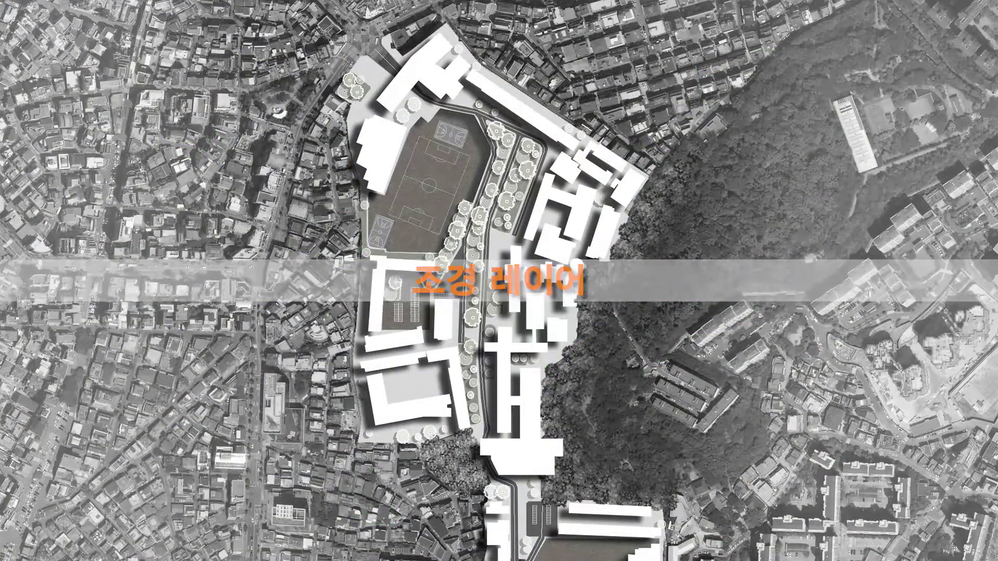
Step: Raise the map layer above the fill layers, place the satellite image on top and set its opacity to 47%
{"action": "left_click", "coordinate": [14, 71]}
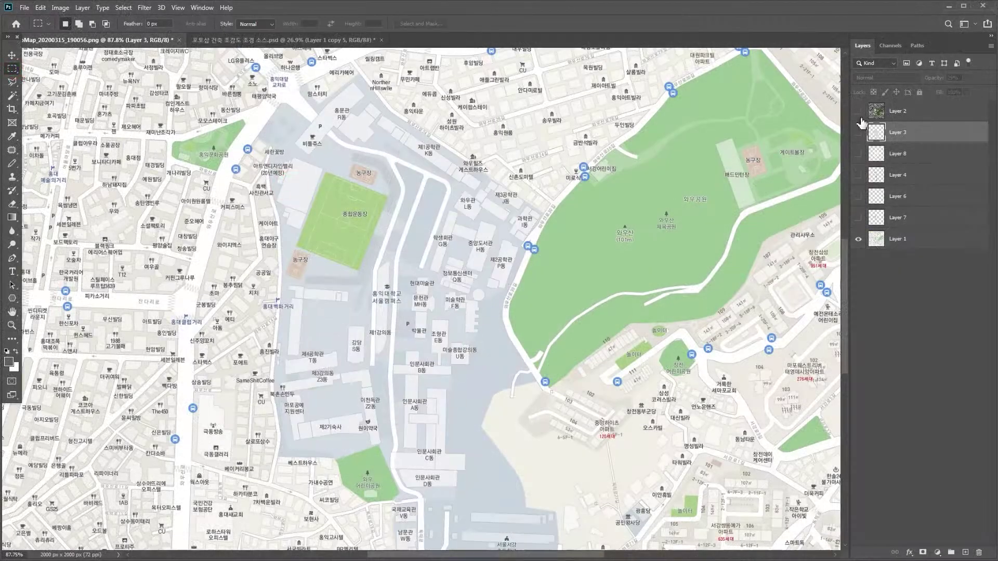
{"action": "left_click", "coordinate": [860, 119]}
{"action": "scroll", "coordinate": [315, 169], "scroll_direction": "up", "scroll_amount": 3}
{"action": "left_click_drag", "start_coordinate": [909, 239], "coordinate": [915, 107]}
{"action": "left_click", "coordinate": [920, 133]}
{"action": "key", "text": "ctrl+shift+bracketright"}
{"action": "left_click_drag", "start_coordinate": [967, 78], "coordinate": [934, 116]}
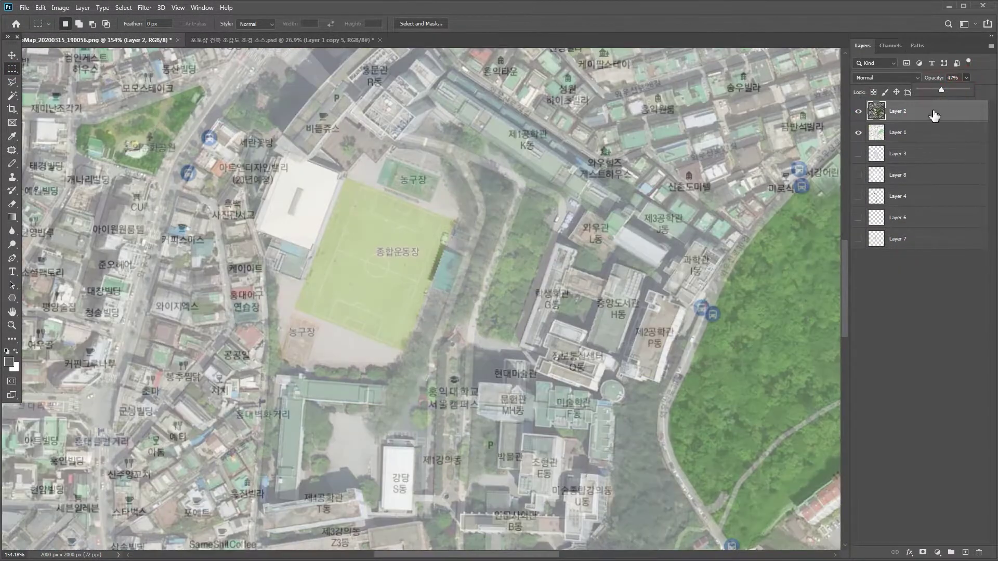
Step: Start outlining the green strip between the campus roads with the Polygonal Lasso, from east of the sports field down to 제1강의동
{"action": "scroll", "coordinate": [620, 224], "scroll_direction": "up", "scroll_amount": 3}
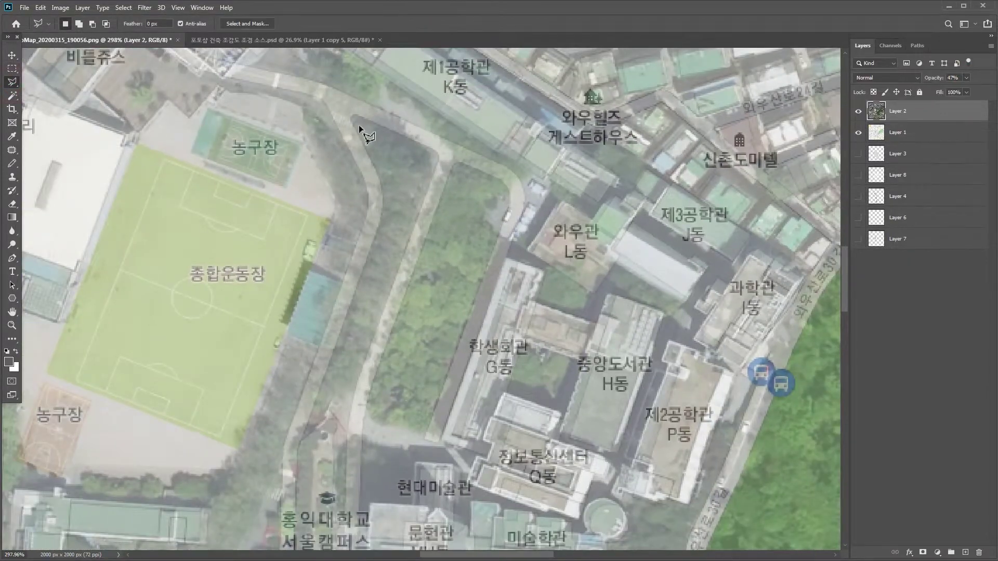
{"action": "scroll", "coordinate": [359, 125], "scroll_direction": "up", "scroll_amount": 3}
{"action": "left_click", "coordinate": [387, 133]}
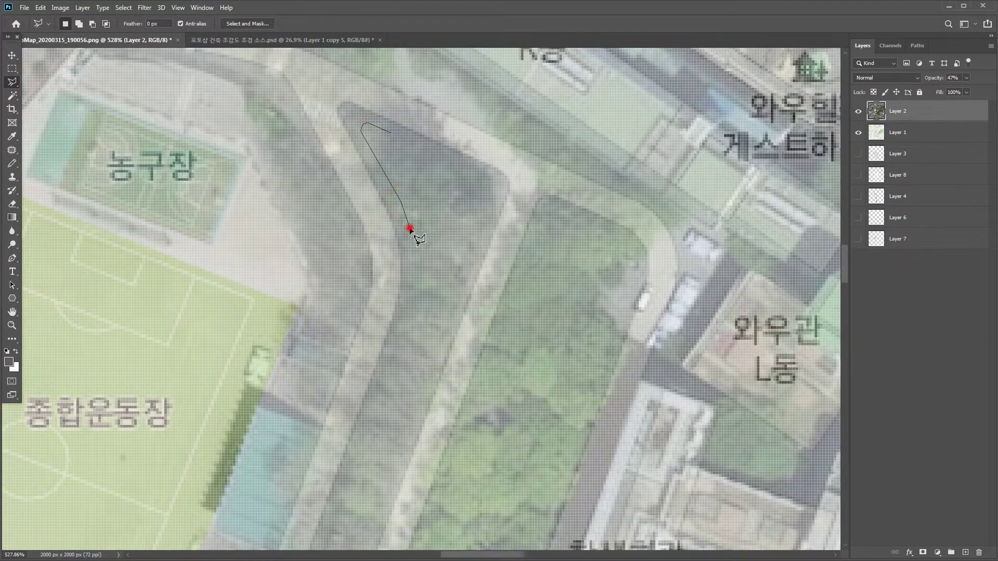
{"action": "scroll", "coordinate": [407, 314], "scroll_direction": "down", "scroll_amount": 5}
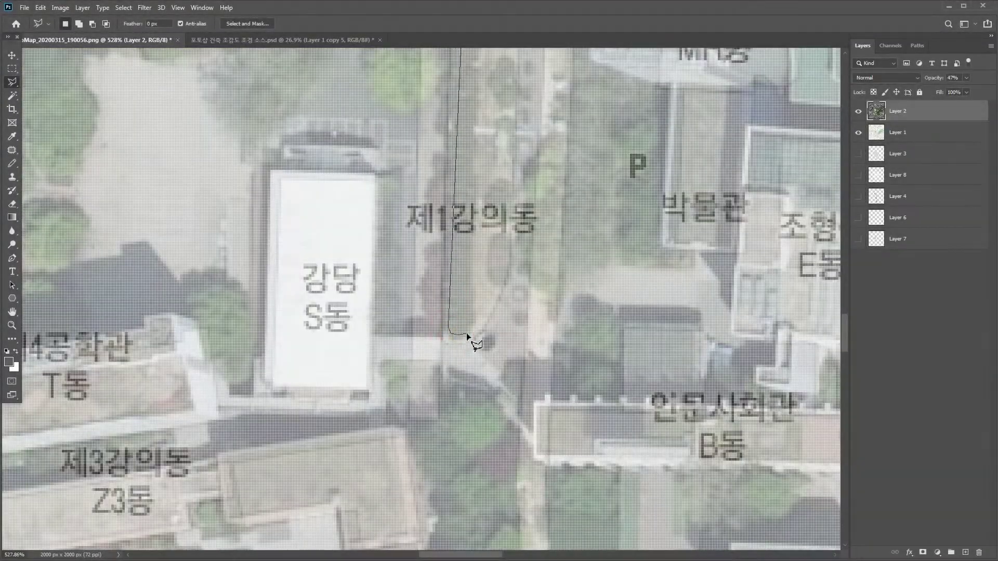
{"action": "mouse_move", "coordinate": [505, 240]}
{"action": "left_mouse_down"}
{"action": "mouse_move", "coordinate": [350, 503]}
{"action": "mouse_move", "coordinate": [464, 397]}
{"action": "left_mouse_up"}
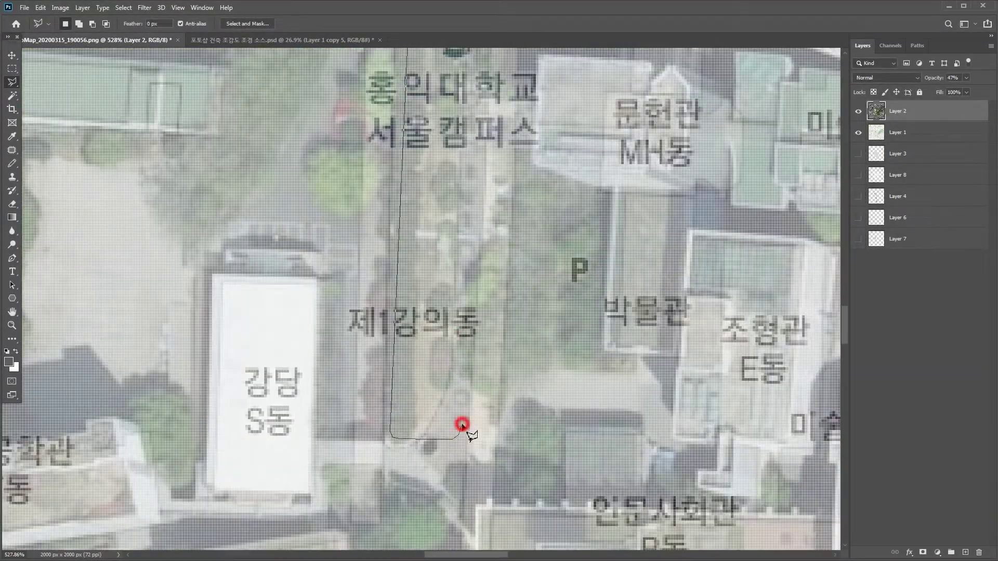
Step: Trace the strip's eastern edge back north from 제1강의동 and close the green area selection
{"action": "scroll", "coordinate": [461, 250], "scroll_direction": "up", "scroll_amount": 4}
{"action": "scroll", "coordinate": [460, 227], "scroll_direction": "up", "scroll_amount": 4}
{"action": "scroll", "coordinate": [419, 417], "scroll_direction": "down", "scroll_amount": 8}
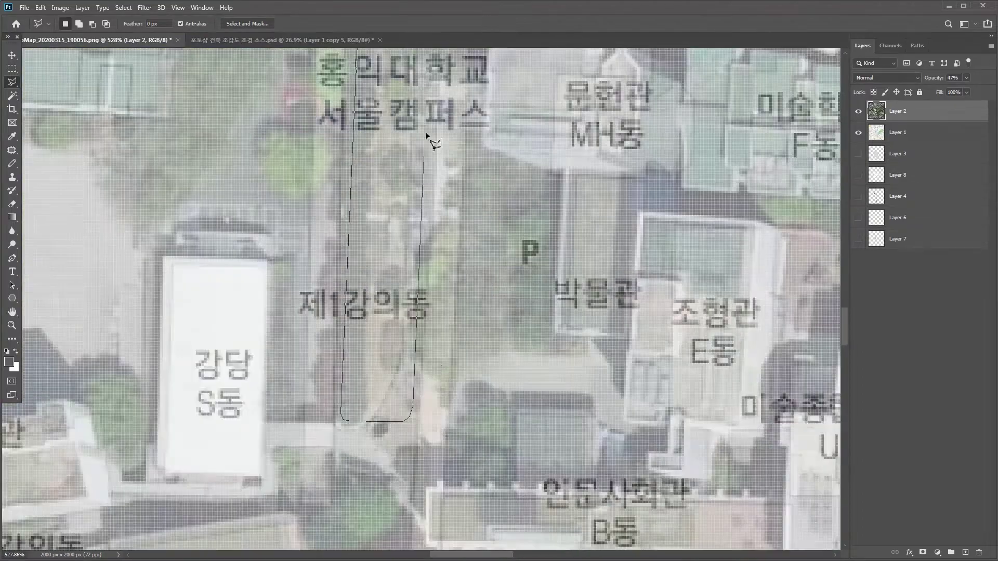
{"action": "scroll", "coordinate": [410, 223], "scroll_direction": "up", "scroll_amount": 14}
{"action": "scroll", "coordinate": [378, 202], "scroll_direction": "up", "scroll_amount": 5}
{"action": "left_click", "coordinate": [490, 364]}
Step: Add the wooded block west of 학생회관 G동 to the green area selection with the Polygonal Lasso
{"action": "scroll", "coordinate": [395, 406], "scroll_direction": "down", "scroll_amount": 5}
{"action": "left_click", "coordinate": [301, 445]}
{"action": "scroll", "coordinate": [380, 385], "scroll_direction": "down", "scroll_amount": 3}
{"action": "left_click", "coordinate": [461, 327]}
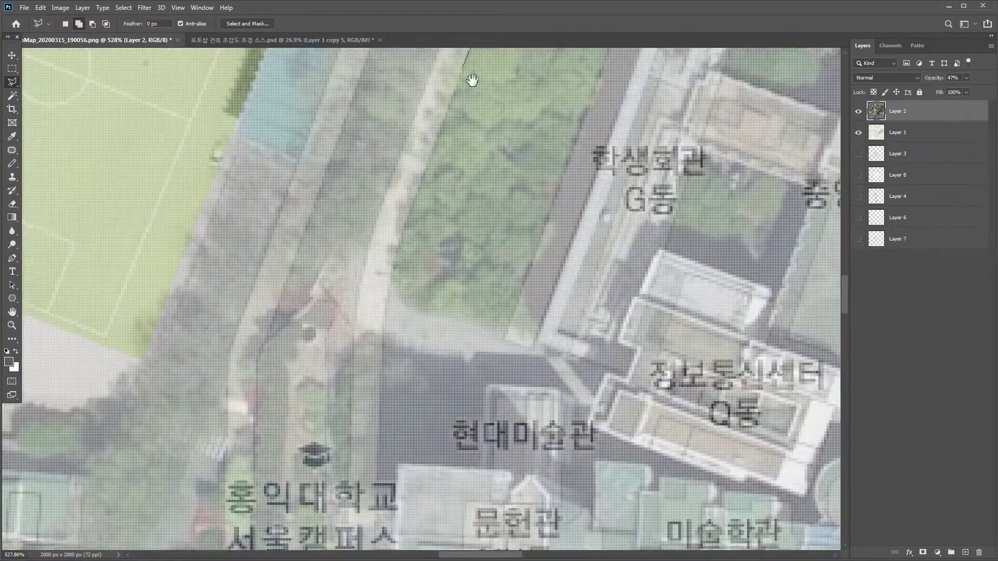
{"action": "scroll", "coordinate": [460, 271], "scroll_direction": "up", "scroll_amount": 7}
{"action": "left_click", "coordinate": [457, 207]}
{"action": "scroll", "coordinate": [457, 206], "scroll_direction": "down", "scroll_amount": 5}
{"action": "scroll", "coordinate": [401, 169], "scroll_direction": "up", "scroll_amount": 3}
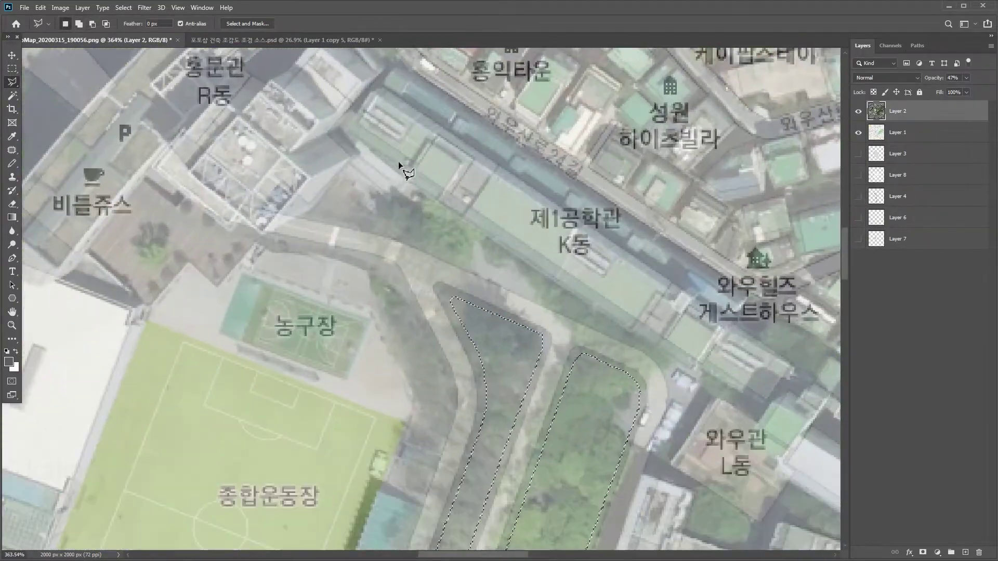
Step: Add the green strip southwest of 제1공학관 K동 and the wooded lot north of 세란꽃방 to the selection
{"action": "left_click", "coordinate": [397, 182]}
{"action": "scroll", "coordinate": [396, 183], "scroll_direction": "up", "scroll_amount": 3}
{"action": "scroll", "coordinate": [611, 345], "scroll_direction": "down", "scroll_amount": 5}
{"action": "scroll", "coordinate": [333, 148], "scroll_direction": "up", "scroll_amount": 5}
{"action": "left_click", "coordinate": [334, 148]}
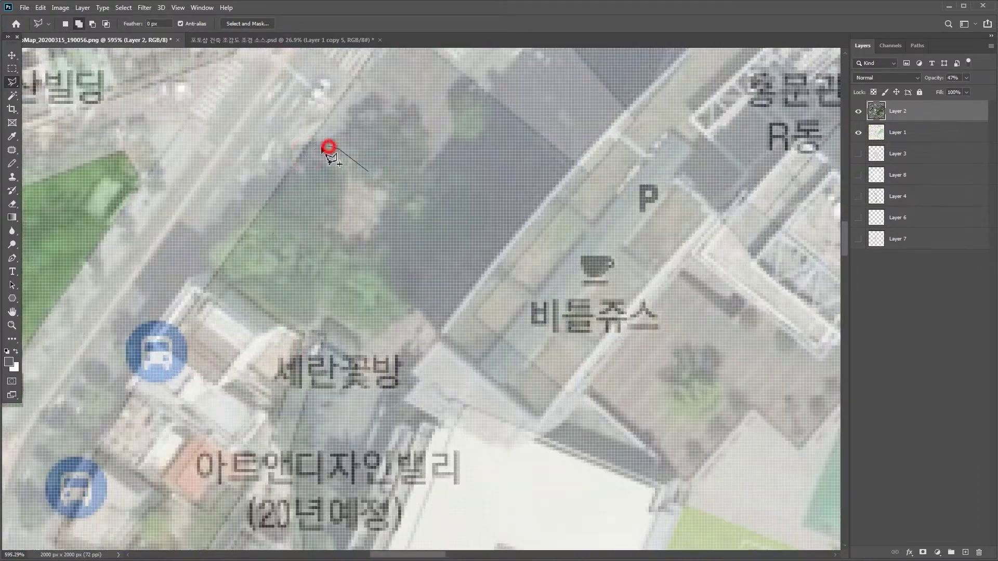
{"action": "double_click", "coordinate": [443, 242]}
{"action": "scroll", "coordinate": [445, 239], "scroll_direction": "up", "scroll_amount": 2}
Step: Start outlining the wooded area southeast of the 종합운동장 field, down to the yard beside 강당 S동
{"action": "scroll", "coordinate": [356, 258], "scroll_direction": "down", "scroll_amount": 5}
{"action": "scroll", "coordinate": [503, 123], "scroll_direction": "up", "scroll_amount": 4}
{"action": "left_click", "coordinate": [503, 122], "text": "shift"}
{"action": "left_click", "coordinate": [451, 276]}
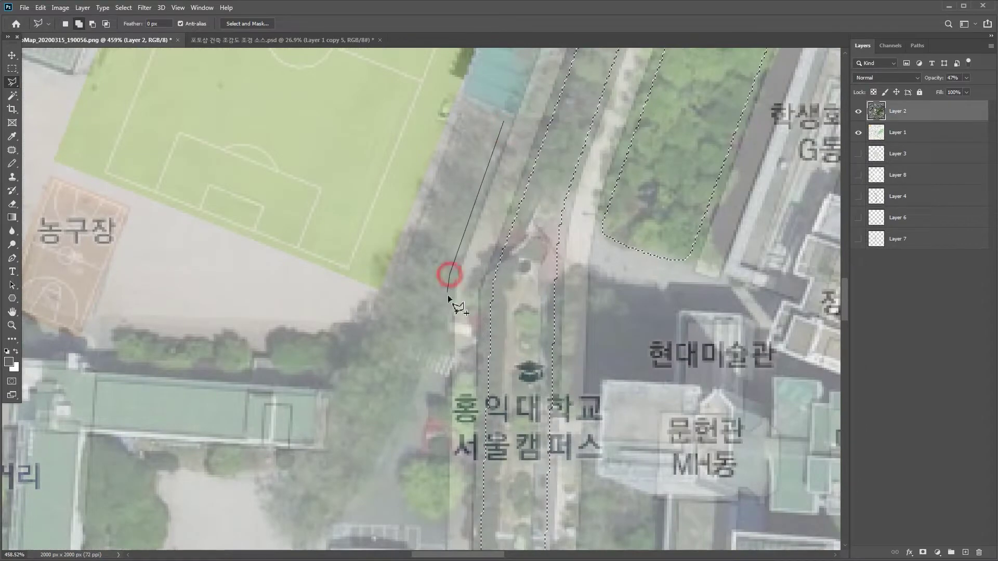
{"action": "left_click_drag", "start_coordinate": [341, 506], "coordinate": [495, 213]}
{"action": "left_click", "coordinate": [491, 221]}
{"action": "left_click", "coordinate": [467, 235]}
{"action": "left_click", "coordinate": [450, 230]}
{"action": "left_click", "coordinate": [437, 219]}
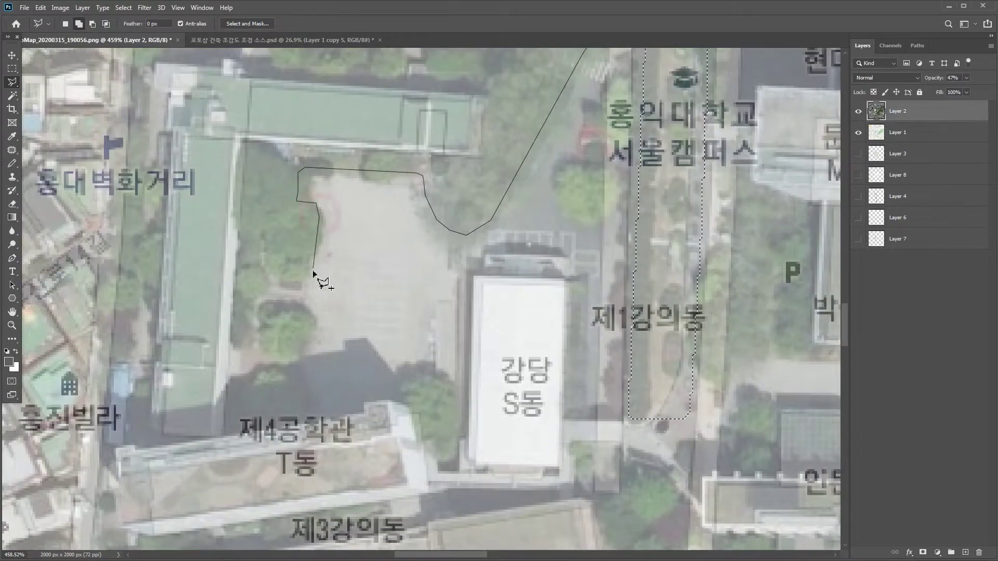
Step: Trace the outline around the yard north of 제4공학관 T동 and take back the misplaced points
{"action": "left_click_drag", "start_coordinate": [484, 95], "coordinate": [486, 251]}
{"action": "left_click", "coordinate": [486, 250]}
{"action": "key", "text": "BackSpace"}
{"action": "key", "text": "BackSpace"}
{"action": "key", "text": "BackSpace"}
{"action": "key", "text": "BackSpace"}
{"action": "key", "text": "BackSpace"}
Step: Continue the outline west and north along the campus's western edge to the end of the strip beside the 농구장
{"action": "left_click_drag", "start_coordinate": [252, 445], "coordinate": [376, 384]}
{"action": "left_click", "coordinate": [253, 370]}
{"action": "left_click_drag", "start_coordinate": [266, 117], "coordinate": [263, 342]}
{"action": "left_click", "coordinate": [263, 342]}
{"action": "left_click", "coordinate": [273, 184]}
{"action": "left_click", "coordinate": [283, 195]}
{"action": "left_click", "coordinate": [283, 406]}
Step: Trace the strip's inner edge around the 농구장 and along the field's south side, and close the selection
{"action": "left_click_drag", "start_coordinate": [283, 406], "coordinate": [208, 327]}
{"action": "left_click", "coordinate": [213, 348]}
{"action": "left_click", "coordinate": [224, 359]}
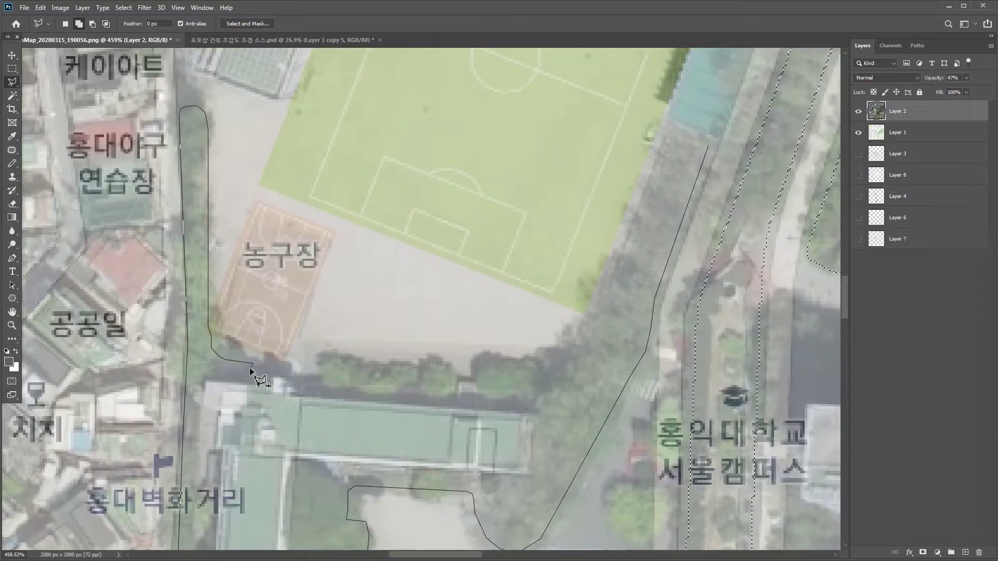
{"action": "scroll", "coordinate": [532, 384], "scroll_direction": "down", "scroll_amount": 5}
{"action": "scroll", "coordinate": [459, 345], "scroll_direction": "up", "scroll_amount": 3}
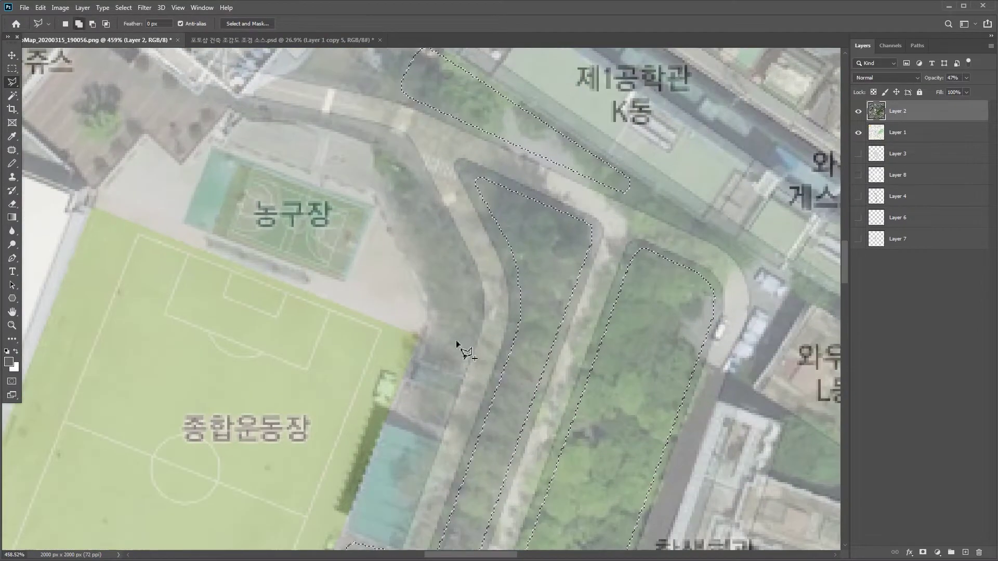
Step: Add the green strip east of 이천득관 Z2동 and the patches beside 인문사회관 B동 to the selection
{"action": "scroll", "coordinate": [449, 235], "scroll_direction": "up", "scroll_amount": 1}
{"action": "left_click", "coordinate": [451, 153]}
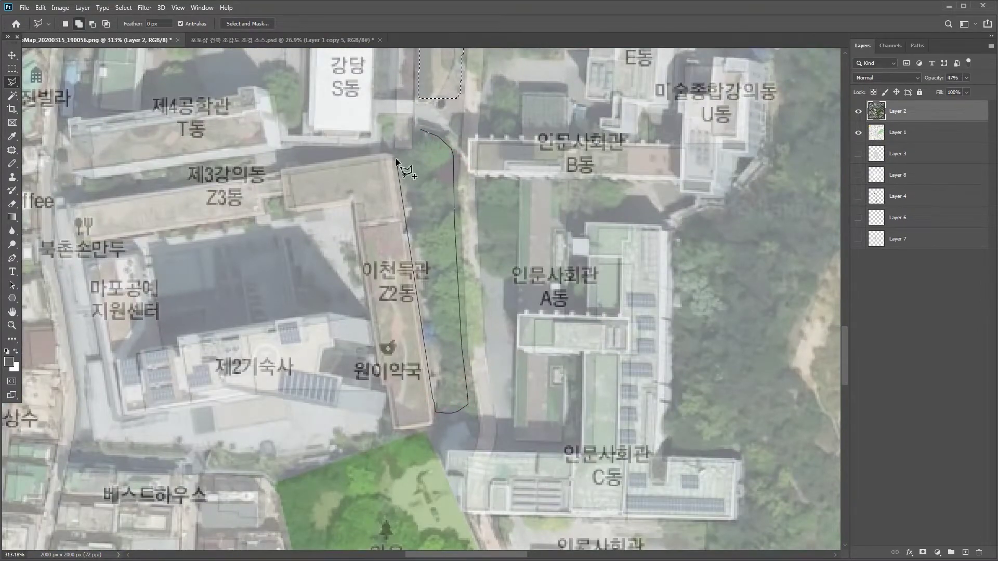
{"action": "scroll", "coordinate": [482, 137], "scroll_direction": "up", "scroll_amount": 2}
{"action": "left_click", "coordinate": [485, 349]}
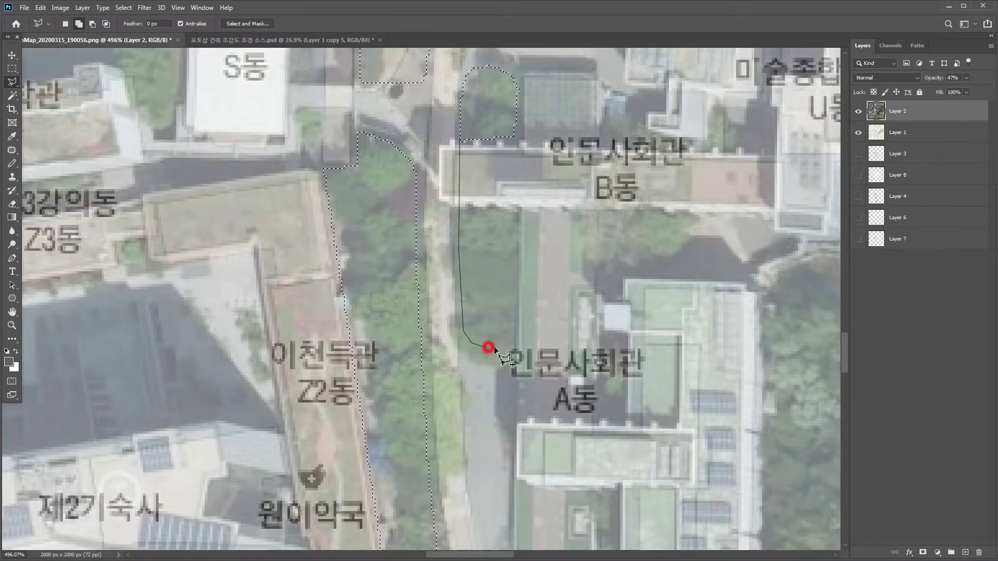
{"action": "scroll", "coordinate": [485, 350], "scroll_direction": "down", "scroll_amount": 4}
{"action": "scroll", "coordinate": [395, 301], "scroll_direction": "up", "scroll_amount": 4}
Step: Add the green lot west of 박물관 to the selection
{"action": "left_click", "coordinate": [379, 294]}
{"action": "scroll", "coordinate": [401, 312], "scroll_direction": "down", "scroll_amount": 3}
{"action": "scroll", "coordinate": [465, 257], "scroll_direction": "up", "scroll_amount": 3}
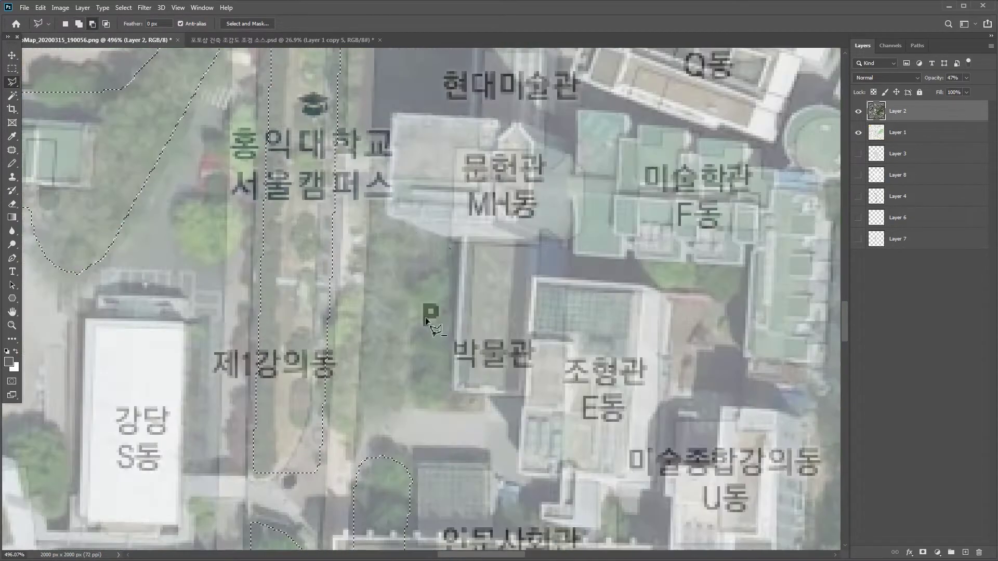
{"action": "scroll", "coordinate": [435, 275], "scroll_direction": "down", "scroll_amount": 2}
Step: Add the 와우 어린이공원 park to the selection and fill all selected green areas with light green on a new layer
{"action": "left_click", "coordinate": [448, 255], "text": "shift"}
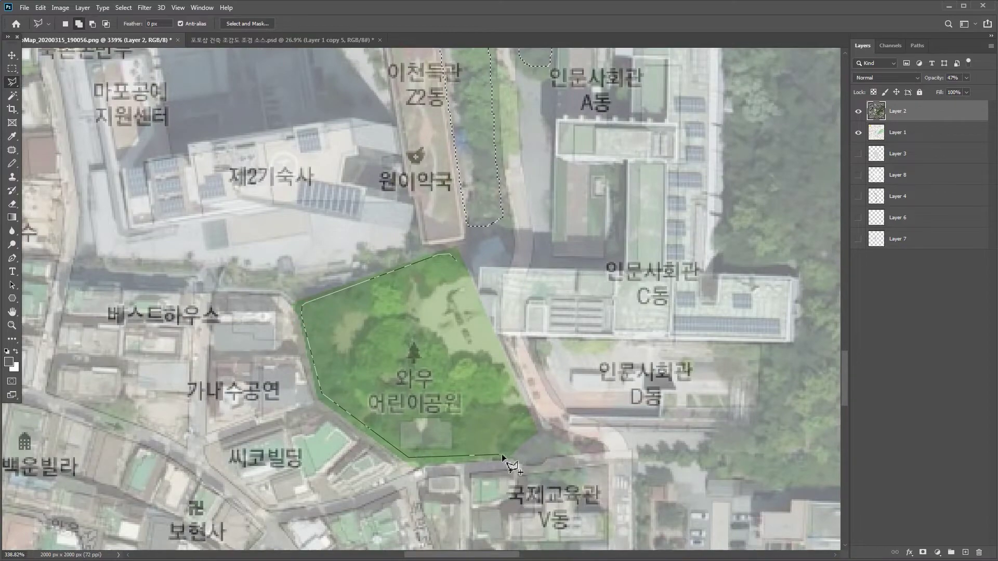
{"action": "scroll", "coordinate": [465, 299], "scroll_direction": "down", "scroll_amount": 3}
{"action": "key", "text": "Return"}
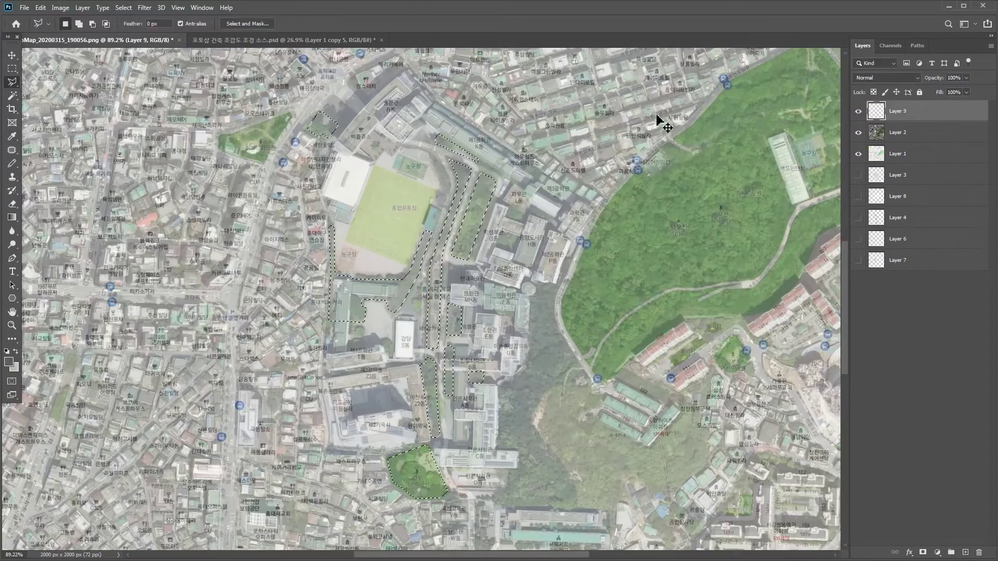
Step: Select the 종합운동장 sports ground with its courts, and add the yard north of 제4공학관 T동
{"action": "scroll", "coordinate": [400, 97], "scroll_direction": "up", "scroll_amount": 3}
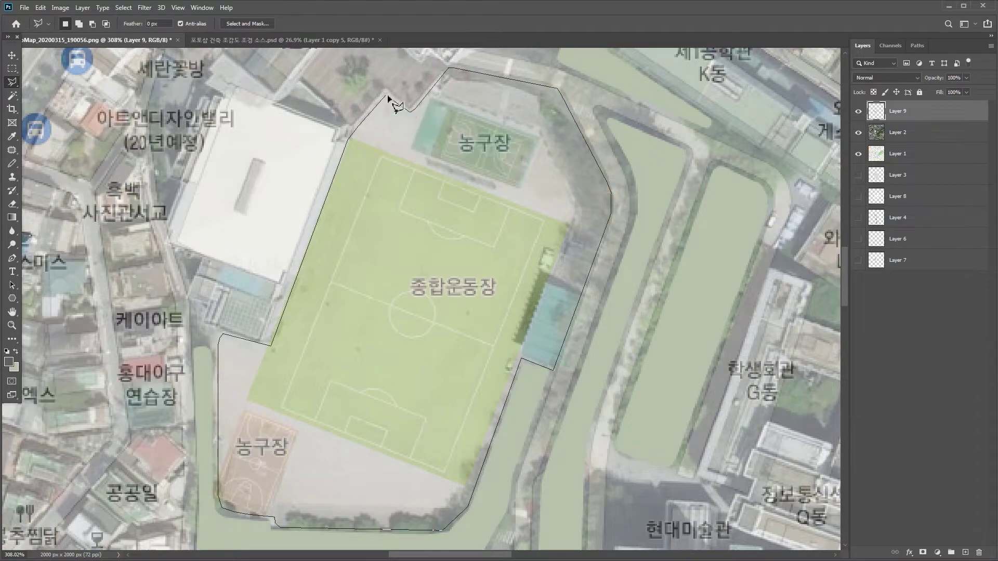
{"action": "left_click", "coordinate": [398, 109]}
{"action": "scroll", "coordinate": [397, 109], "scroll_direction": "down", "scroll_amount": 3}
{"action": "scroll", "coordinate": [361, 205], "scroll_direction": "up", "scroll_amount": 3}
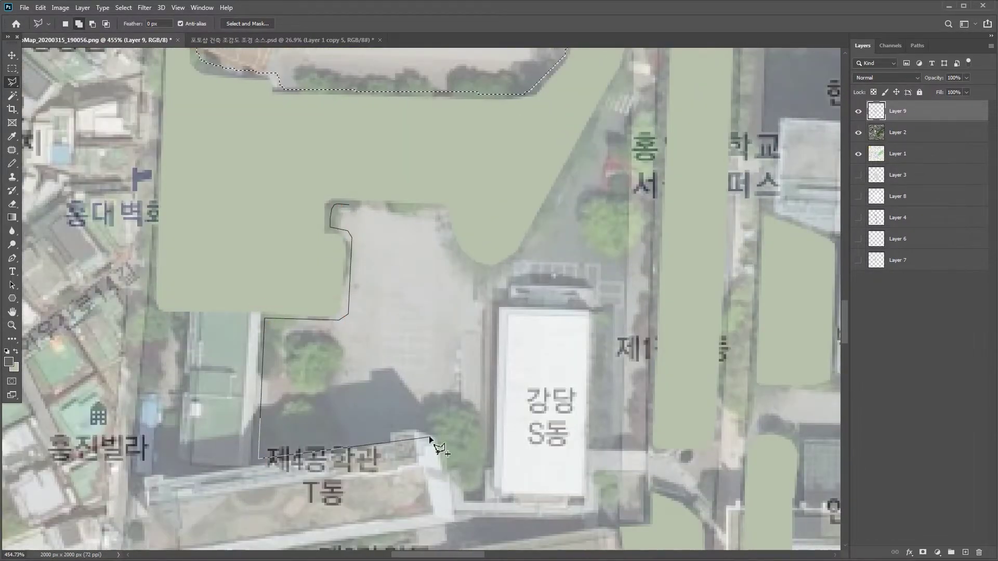
{"action": "left_click", "coordinate": [452, 246]}
{"action": "scroll", "coordinate": [451, 246], "scroll_direction": "down", "scroll_amount": 3}
{"action": "scroll", "coordinate": [249, 282], "scroll_direction": "up", "scroll_amount": 3}
Step: Add the 서울서강초등학교 playground to the selection and fill the sports grounds with brown on a new layer
{"action": "left_click", "coordinate": [319, 329]}
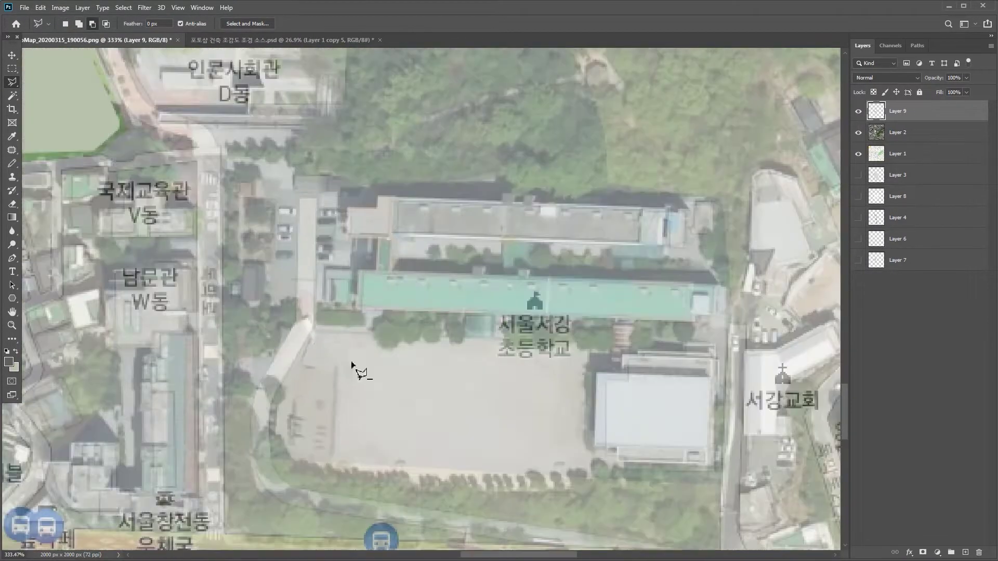
{"action": "left_click", "coordinate": [320, 331]}
{"action": "scroll", "coordinate": [321, 331], "scroll_direction": "down", "scroll_amount": 3}
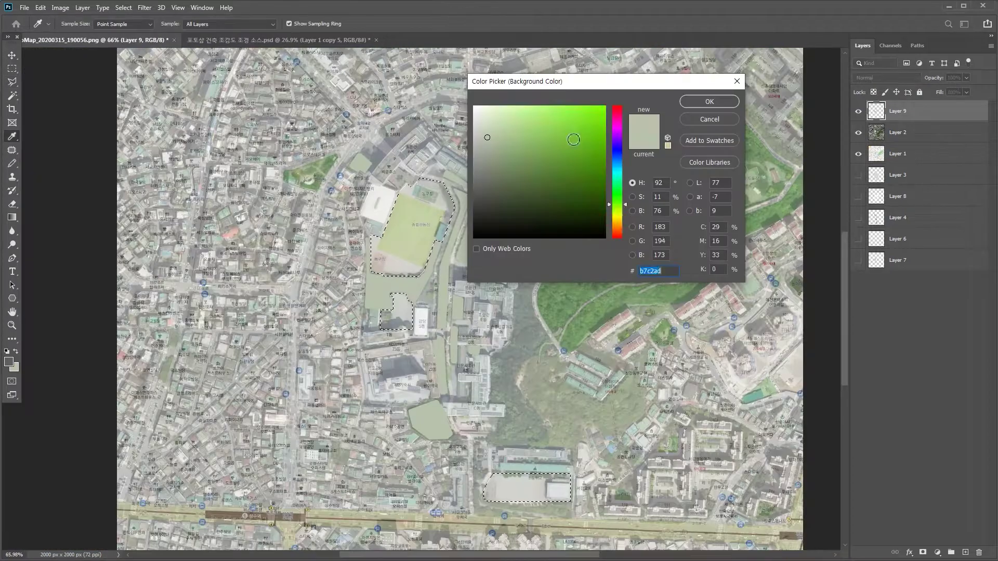
{"action": "scroll", "coordinate": [416, 260], "scroll_direction": "up", "scroll_amount": 2}
Step: Show the five hidden fill layers and move the satellite and map layers beneath them, with the map lowest
{"action": "left_click_drag", "start_coordinate": [859, 175], "coordinate": [859, 260]}
{"action": "left_click_drag", "start_coordinate": [898, 154], "coordinate": [915, 292]}
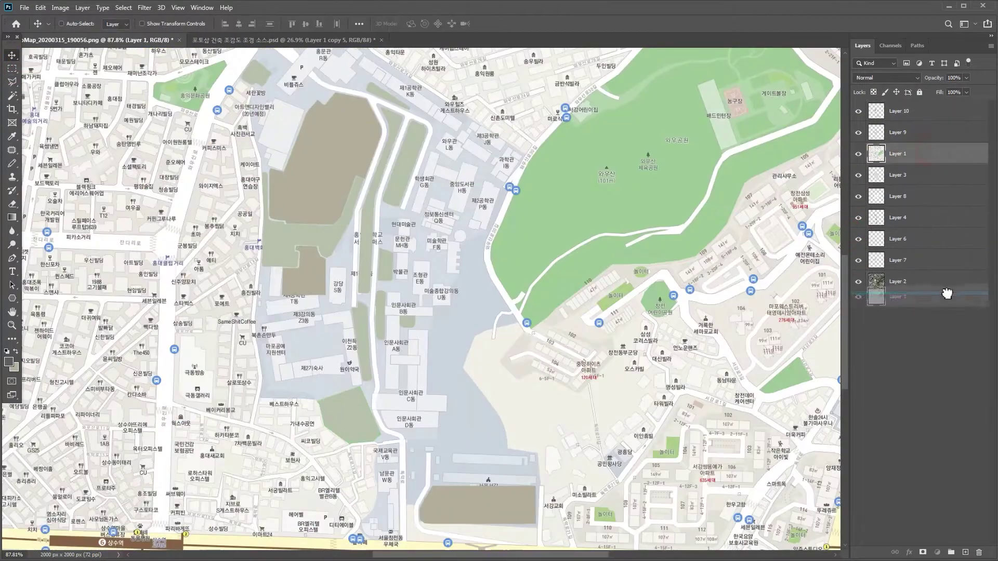
{"action": "scroll", "coordinate": [412, 266], "scroll_direction": "up", "scroll_amount": 3}
{"action": "key", "text": "ctrl+0"}
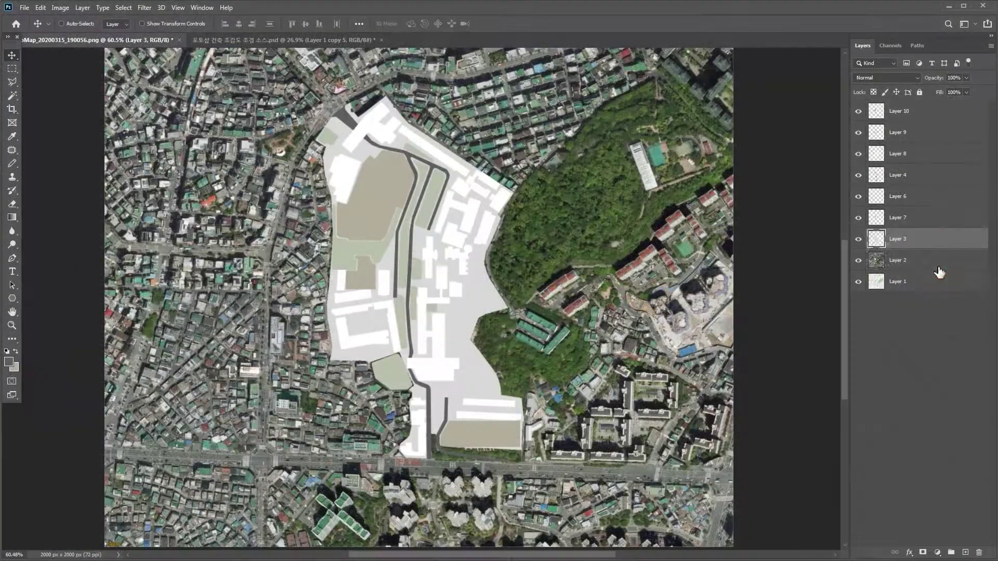
Step: Fully desaturate the satellite image and turn the map layer black with Hue/Saturation
{"action": "left_click", "coordinate": [931, 282]}
{"action": "key", "text": "ctrl+u"}
{"action": "left_click_drag", "start_coordinate": [770, 274], "coordinate": [720, 274]}
{"action": "left_click", "coordinate": [887, 195]}
{"action": "key", "text": "ctrl+u"}
{"action": "left_click", "coordinate": [888, 193]}
{"action": "left_click", "coordinate": [928, 257]}
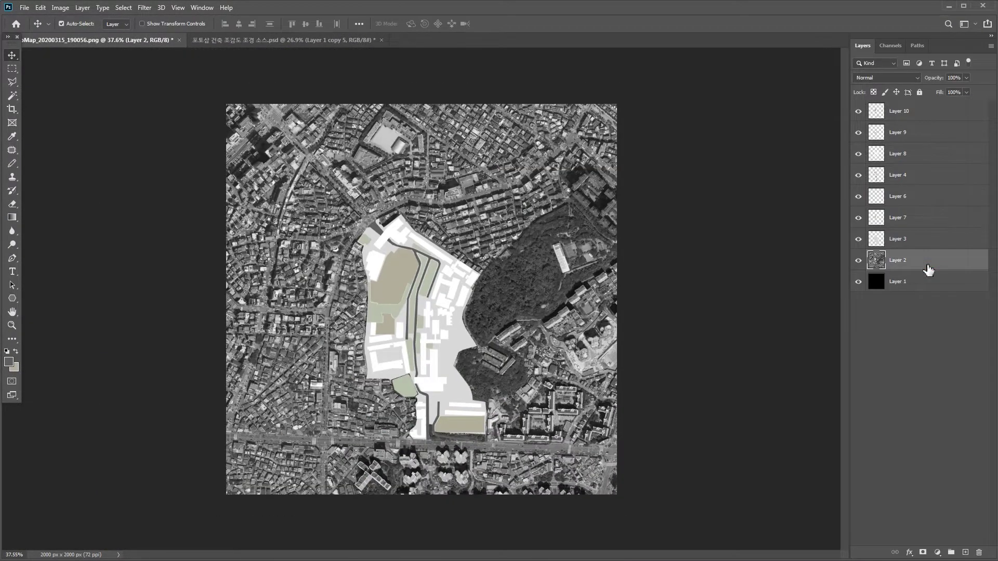
Step: Duplicate the satellite layer and crop the canvas height to 2000 × 1604 px
{"action": "key", "text": "ctrl+j"}
{"action": "scroll", "coordinate": [421, 299], "scroll_direction": "up", "scroll_amount": 2}
{"action": "key", "text": "c"}
{"action": "left_click_drag", "start_coordinate": [424, 83], "coordinate": [423, 127]}
{"action": "key", "text": "Return"}
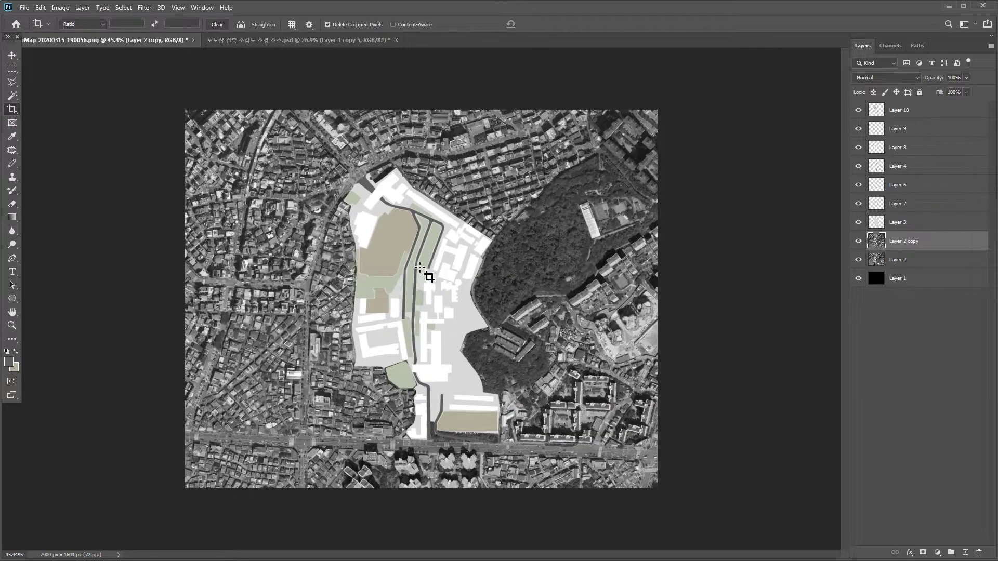
Step: Lighten the satellite layer's copy with Hue/Saturation
{"action": "key", "text": "v"}
{"action": "key", "text": "ctrl+u"}
{"action": "left_click_drag", "start_coordinate": [769, 301], "coordinate": [749, 304]}
{"action": "left_click", "coordinate": [887, 195]}
Step: Raise the darker satellite layer above the lighter copy and erase its outer areas with a soft 800 px Eraser
{"action": "left_click", "coordinate": [907, 259]}
{"action": "key", "text": "ctrl+u"}
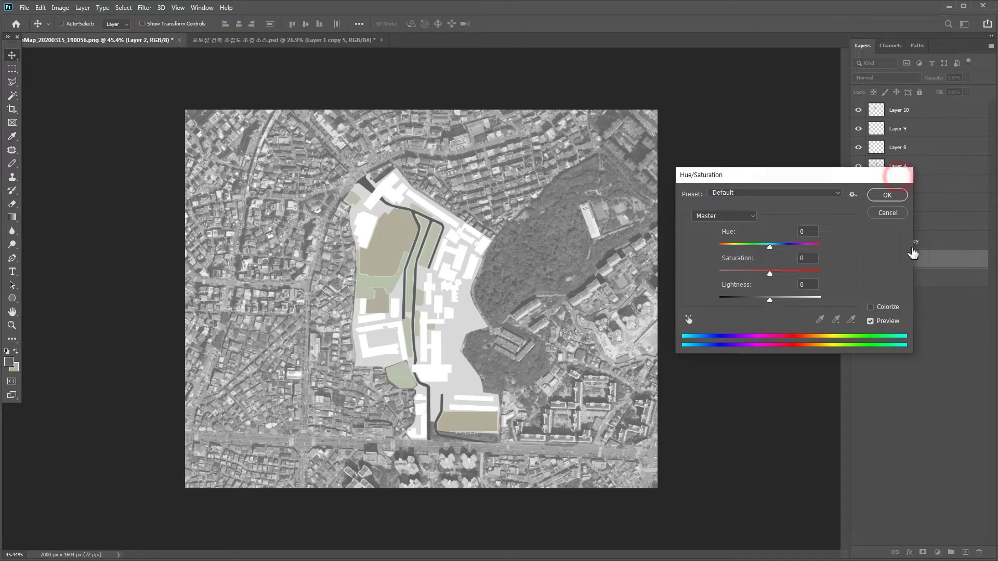
{"action": "key", "text": "Escape"}
{"action": "left_click", "coordinate": [12, 206]}
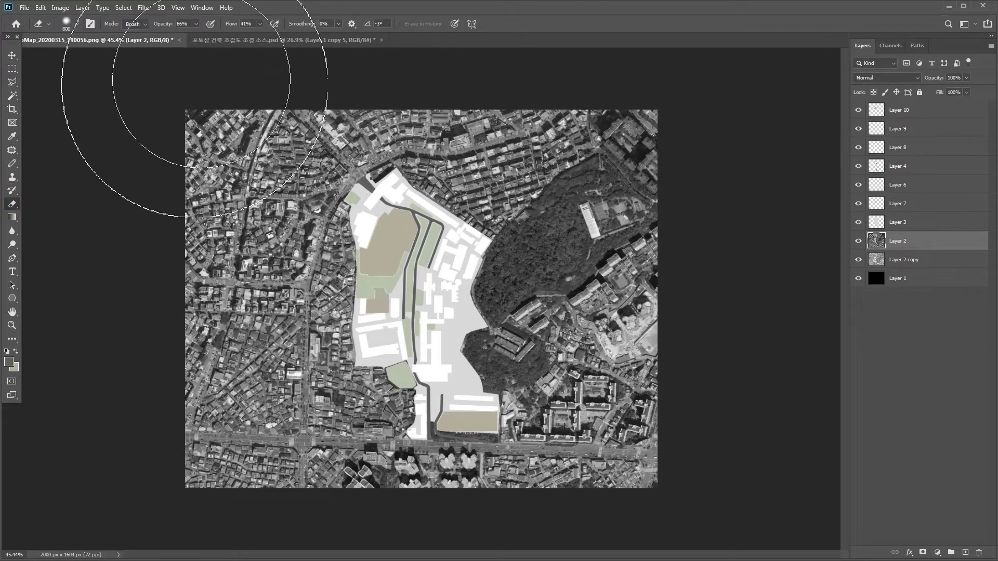
{"action": "mouse_move", "coordinate": [637, 471]}
{"action": "left_mouse_down"}
{"action": "mouse_move", "coordinate": [445, 20]}
{"action": "mouse_move", "coordinate": [601, 401]}
{"action": "mouse_move", "coordinate": [380, 556]}
{"action": "mouse_move", "coordinate": [182, 182]}
{"action": "left_mouse_up"}
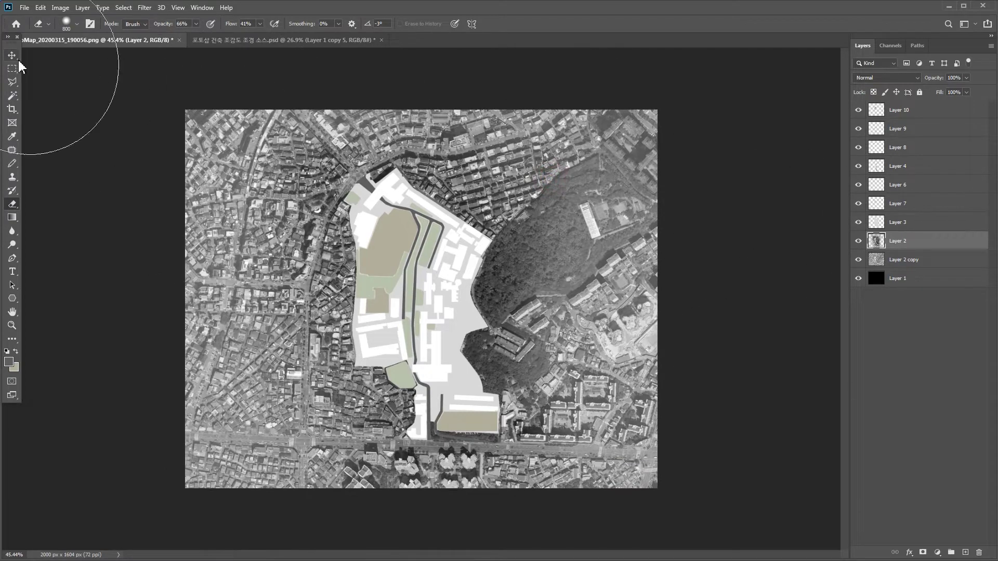
Step: Crop the canvas above and below the campus to 2000 × 1232 px
{"action": "left_click", "coordinate": [12, 108]}
{"action": "left_click_drag", "start_coordinate": [422, 90], "coordinate": [419, 142]}
{"action": "left_click_drag", "start_coordinate": [428, 498], "coordinate": [428, 453]}
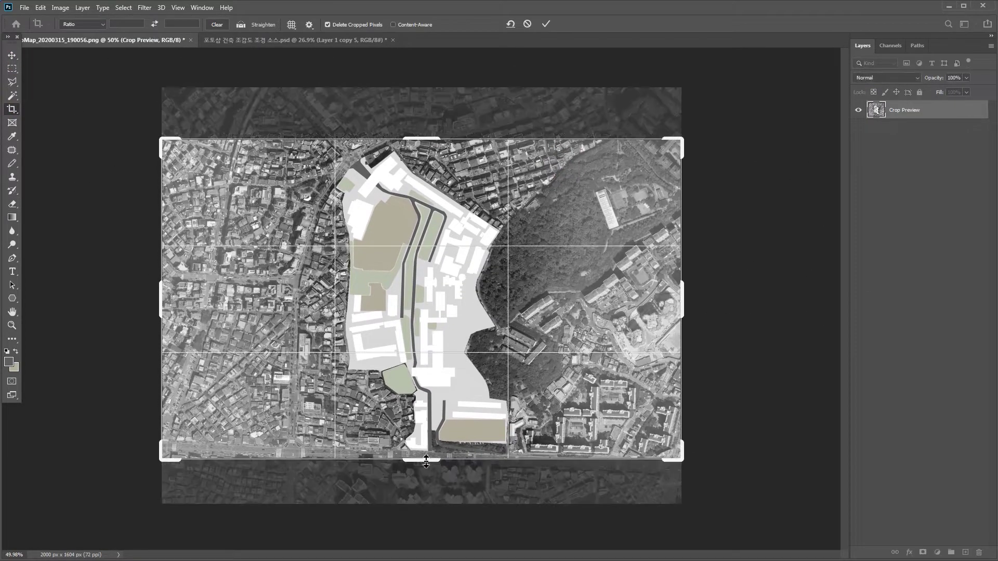
{"action": "key", "text": "Return"}
{"action": "key", "text": "ctrl+0"}
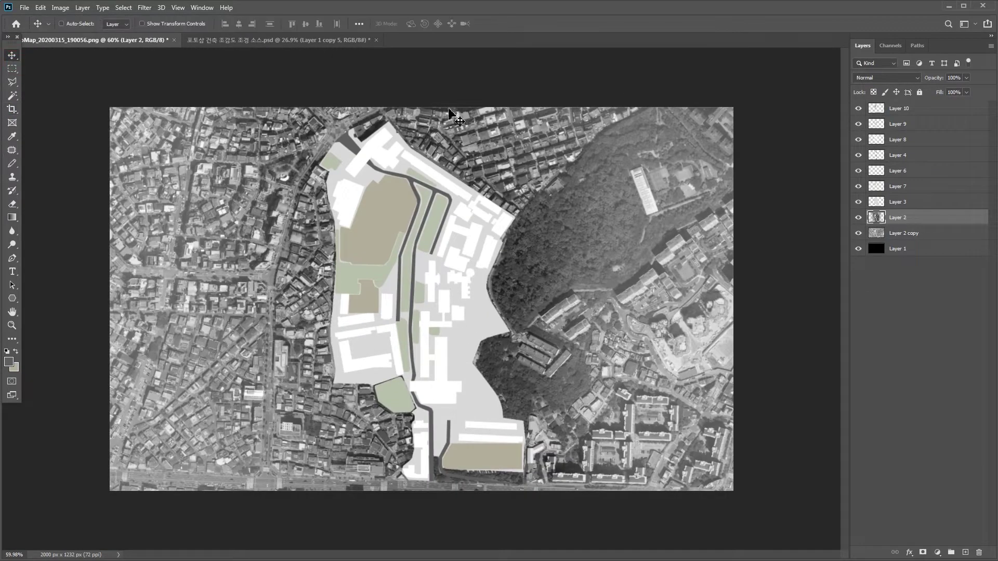
Step: Bring the tree cluster layers from the landscaping source file into the site plan
{"action": "left_click", "coordinate": [281, 46]}
{"action": "right_click", "coordinate": [398, 271]}
{"action": "left_click", "coordinate": [411, 283]}
{"action": "left_click_drag", "start_coordinate": [260, 41], "coordinate": [541, 339]}
Step: Merge the imported tree layers into one and give it a green colour label
{"action": "right_click", "coordinate": [935, 218]}
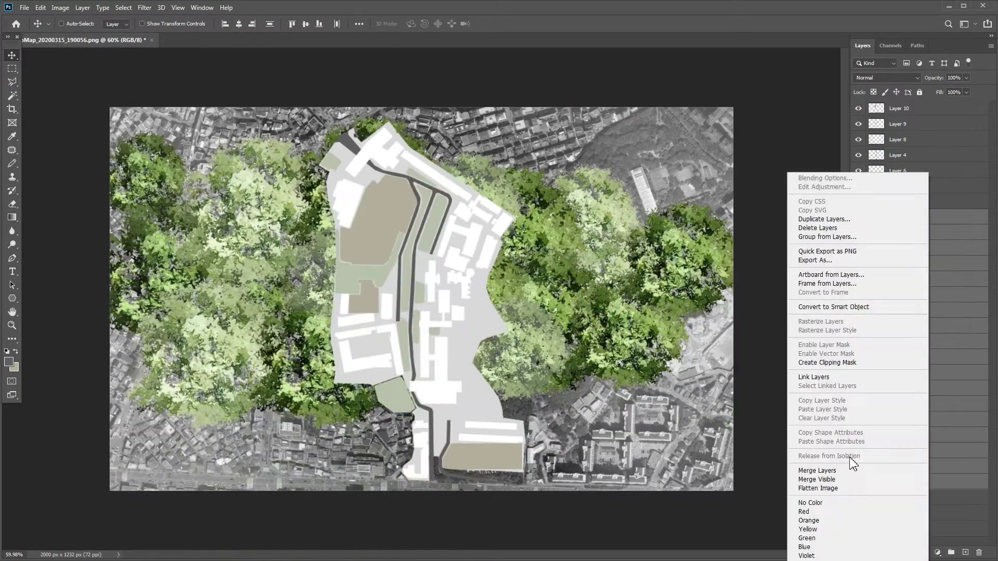
{"action": "left_click", "coordinate": [884, 474]}
{"action": "right_click", "coordinate": [858, 217]}
{"action": "left_click", "coordinate": [905, 279]}
Step: Scale down and reshape the tree cluster and place it on the wooded hill east of the campus
{"action": "key", "text": "ctrl+t"}
{"action": "left_click_drag", "start_coordinate": [163, 156], "coordinate": [583, 361]}
{"action": "left_click_drag", "start_coordinate": [639, 382], "coordinate": [526, 362]}
{"action": "key", "text": "Return"}
{"action": "key", "text": "ctrl+t"}
{"action": "left_click_drag", "start_coordinate": [463, 276], "coordinate": [615, 236]}
{"action": "left_click_drag", "start_coordinate": [577, 376], "coordinate": [528, 388]}
{"action": "key", "text": "Return"}
{"action": "key", "text": "ctrl+t"}
{"action": "left_click_drag", "start_coordinate": [574, 250], "coordinate": [549, 317]}
{"action": "key", "text": "Return"}
{"action": "left_click_drag", "start_coordinate": [525, 379], "coordinate": [610, 172]}
Step: Set the opacity of the campus ground layer, Layer 3, to 42%
{"action": "left_click", "coordinate": [910, 202]}
{"action": "left_click", "coordinate": [966, 78]}
{"action": "left_click_drag", "start_coordinate": [967, 87], "coordinate": [940, 87]}
{"action": "left_click_drag", "start_coordinate": [559, 287], "coordinate": [569, 284]}
Step: Select the wooded area between the campus buildings and the eastern hill with the Polygonal Lasso
{"action": "key", "text": "l"}
{"action": "scroll", "coordinate": [455, 126], "scroll_direction": "up", "scroll_amount": 3}
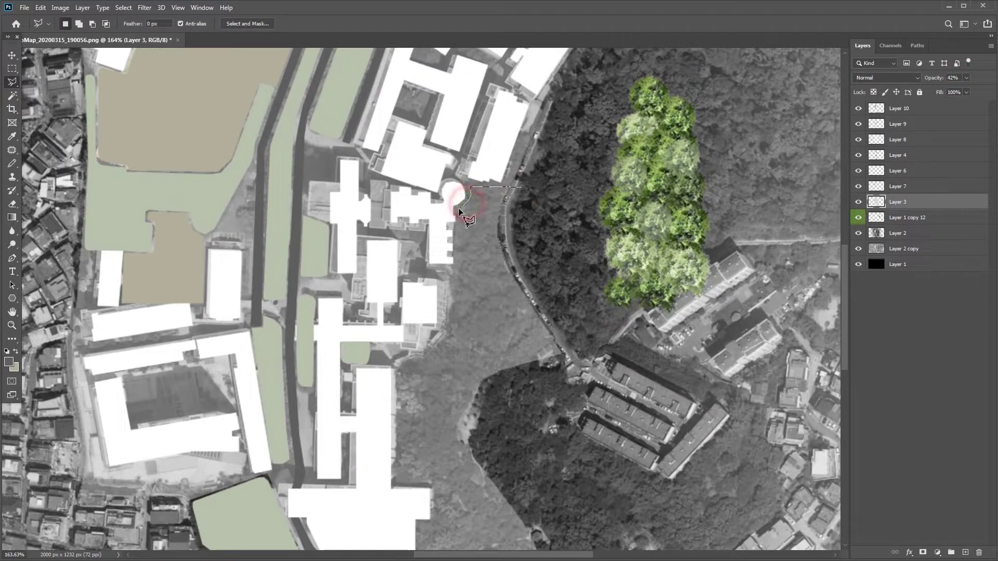
{"action": "scroll", "coordinate": [426, 286], "scroll_direction": "down", "scroll_amount": 5}
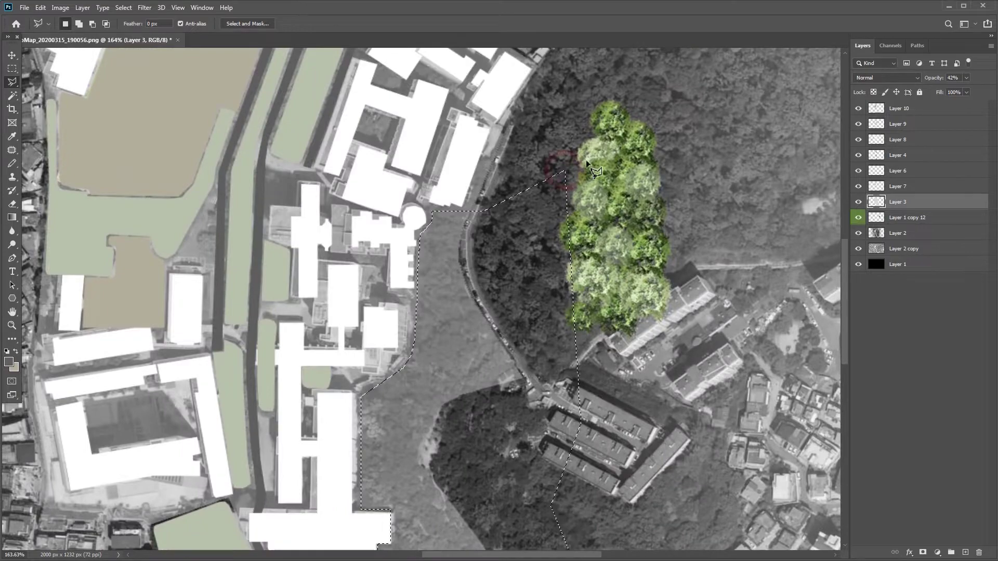
Step: Resize the tree cluster and cover the wooded area east of the campus buildings with overlapping copies
{"action": "scroll", "coordinate": [611, 198], "scroll_direction": "down", "scroll_amount": 2}
{"action": "key", "text": "ctrl+t"}
{"action": "mouse_move", "coordinate": [611, 198]}
{"action": "left_mouse_down"}
{"action": "mouse_move", "coordinate": [502, 216]}
{"action": "mouse_move", "coordinate": [497, 208]}
{"action": "left_mouse_up"}
{"action": "left_click_drag", "start_coordinate": [534, 348], "coordinate": [524, 211]}
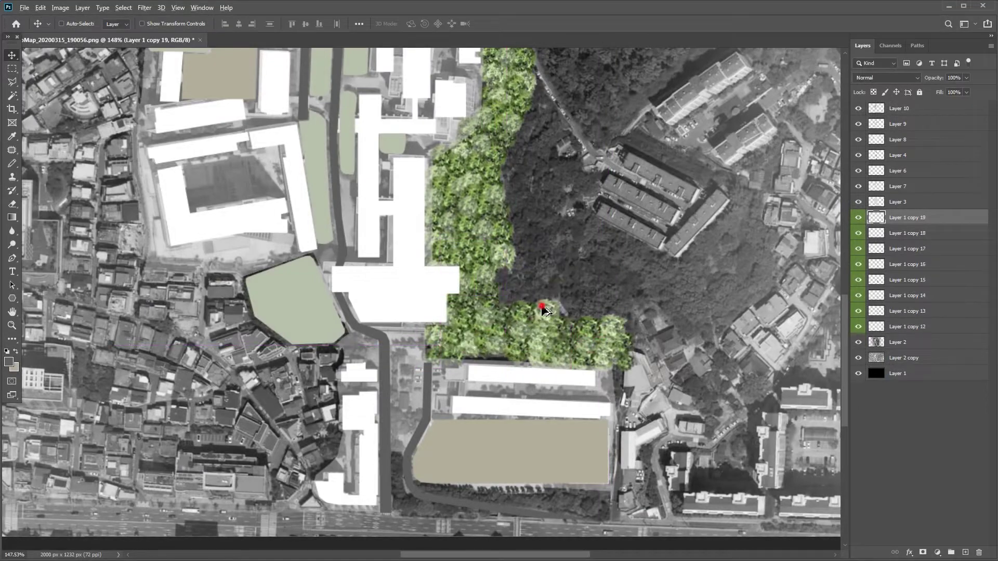
{"action": "left_click_drag", "start_coordinate": [526, 101], "coordinate": [546, 215]}
{"action": "scroll", "coordinate": [546, 214], "scroll_direction": "up", "scroll_amount": 3}
{"action": "left_click_drag", "start_coordinate": [648, 241], "coordinate": [546, 489]}
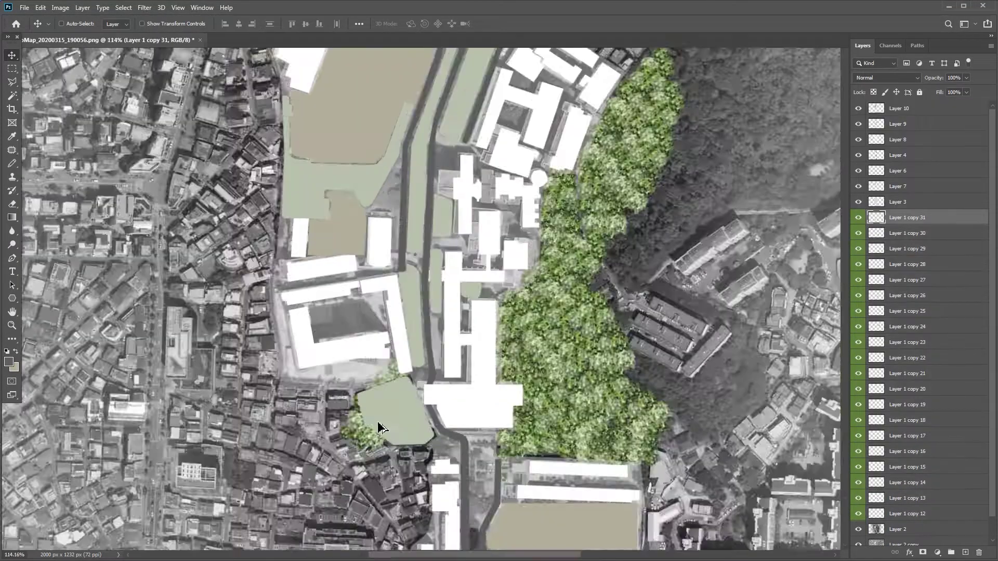
Step: Place and transform copies of the tree cluster to cover the green park southwest of the campus buildings
{"action": "left_click_drag", "start_coordinate": [349, 455], "coordinate": [402, 429]}
{"action": "key", "text": "ctrl+t"}
{"action": "left_click_drag", "start_coordinate": [307, 296], "coordinate": [339, 320]}
{"action": "key", "text": "Return"}
{"action": "left_click_drag", "start_coordinate": [515, 391], "coordinate": [452, 406]}
{"action": "left_click", "coordinate": [430, 407], "text": "ctrl"}
{"action": "left_click_drag", "start_coordinate": [416, 411], "coordinate": [373, 412]}
{"action": "key", "text": "ctrl+t"}
{"action": "scroll", "coordinate": [495, 280], "scroll_direction": "up", "scroll_amount": 3}
Step: Merge the park's tree layers into one layer
{"action": "left_click", "coordinate": [924, 155], "text": "shift"}
{"action": "left_click_drag", "start_coordinate": [925, 155], "coordinate": [925, 157]}
{"action": "right_click", "coordinate": [925, 156]}
{"action": "left_click", "coordinate": [924, 451]}
Step: Merge the remaining tree copies on the eastern hillside into one layer
{"action": "left_click", "coordinate": [902, 233]}
{"action": "left_click", "coordinate": [894, 498], "text": "shift"}
{"action": "right_click", "coordinate": [894, 498]}
{"action": "left_click", "coordinate": [894, 401]}
Step: Check the layers by toggling visibility and give the merged park trees layer a green colour label
{"action": "left_click", "coordinate": [859, 155]}
{"action": "left_click", "coordinate": [858, 155]}
{"action": "right_click", "coordinate": [861, 125]}
{"action": "left_click", "coordinate": [884, 188]}
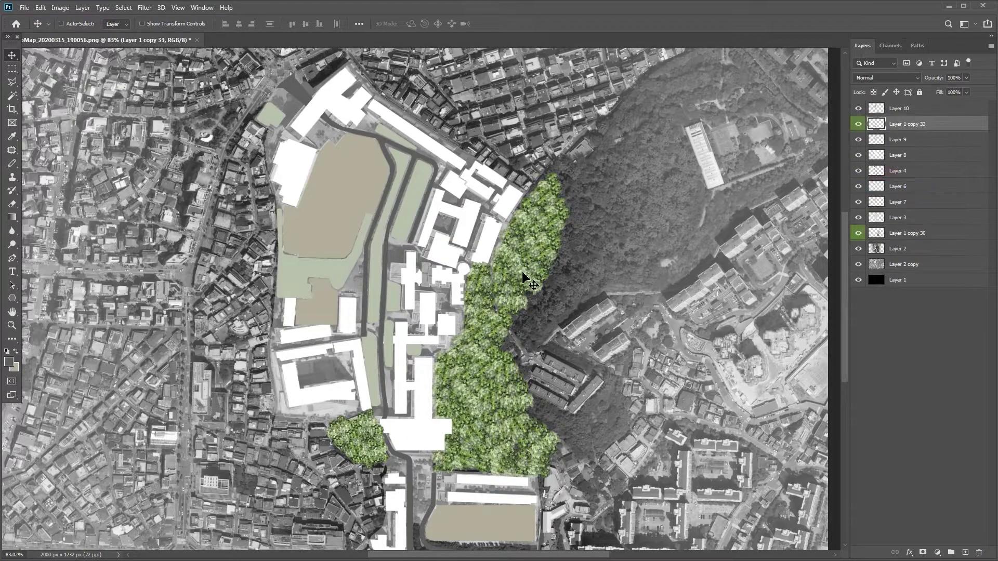
Step: Turn the eastern hillside trees grayscale with Hue/Saturation and select the park trees layer
{"action": "key", "text": "ctrl+u"}
{"action": "key", "text": "Return"}
{"action": "left_click", "coordinate": [908, 124]}
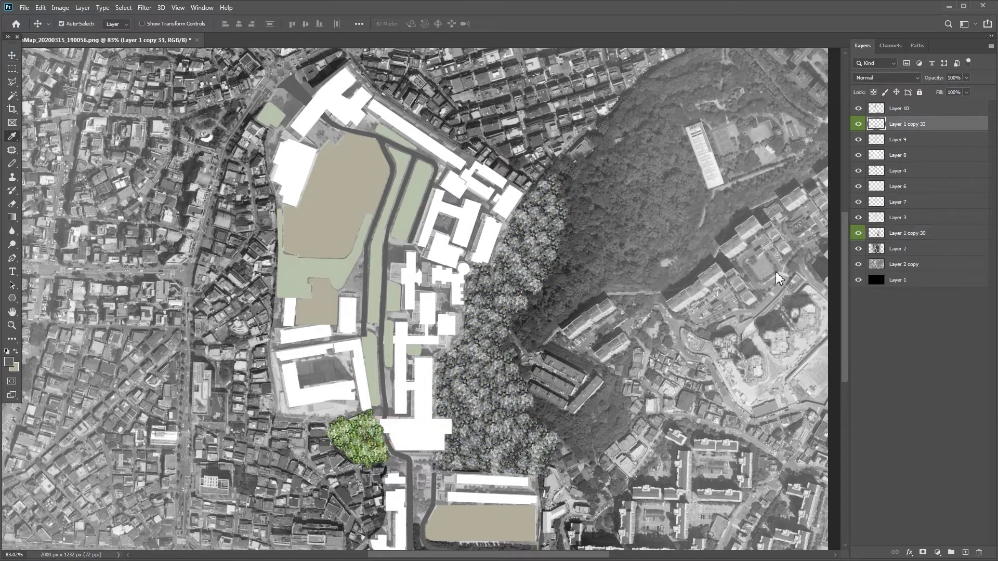
Step: Turn the park trees grayscale and darken the eastern hillside trees to a Lightness of -37 with Hue/Saturation
{"action": "key", "text": "ctrl+u"}
{"action": "mouse_move", "coordinate": [749, 300]}
{"action": "left_mouse_down"}
{"action": "mouse_move", "coordinate": [767, 300]}
{"action": "mouse_move", "coordinate": [753, 308]}
{"action": "left_mouse_up"}
{"action": "left_click", "coordinate": [867, 200]}
{"action": "right_click", "coordinate": [528, 260], "text": "ctrl"}
{"action": "left_click", "coordinate": [541, 261]}
{"action": "key", "text": "ctrl+u"}
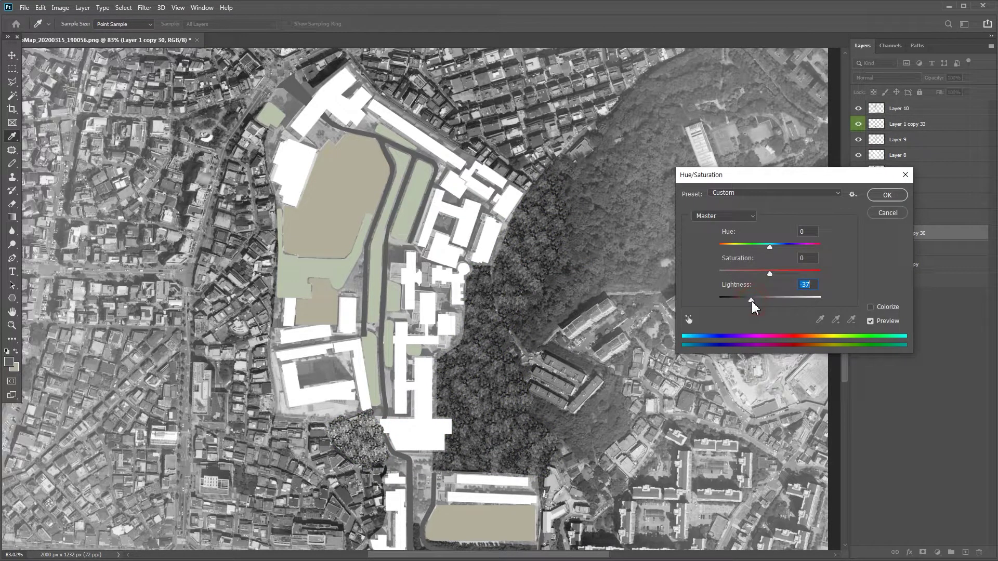
{"action": "key", "text": "Return"}
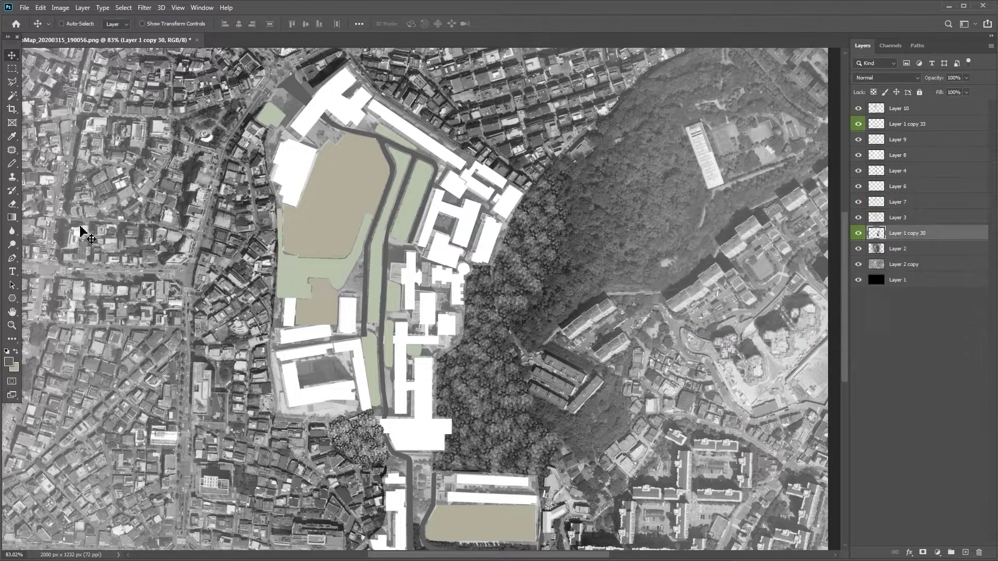
Step: Burn the eastern hillside trees with Midtones at 25% exposure and softly erase their outer edge to blend into the forest
{"action": "key", "text": "o"}
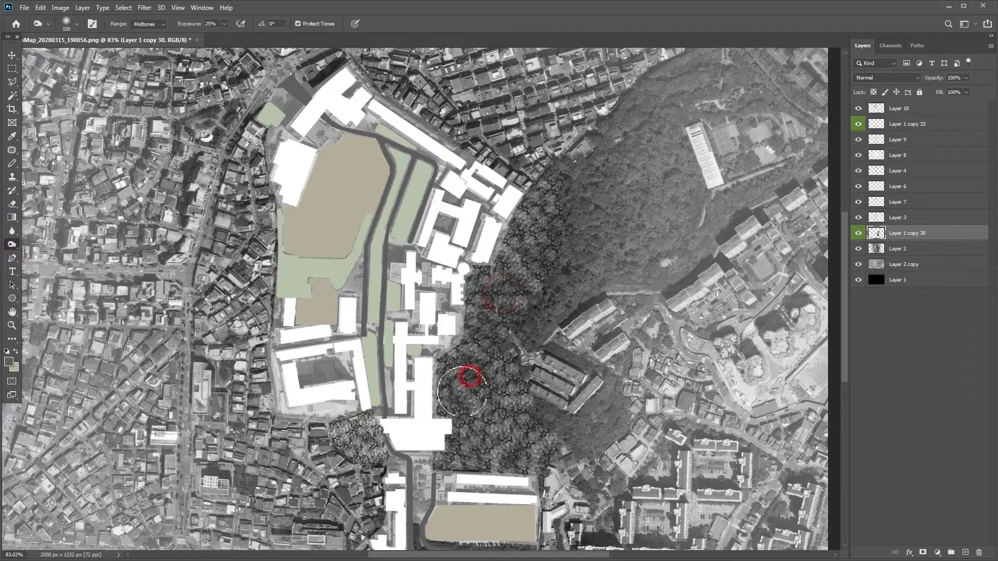
{"action": "mouse_move", "coordinate": [484, 447]}
{"action": "left_mouse_down"}
{"action": "mouse_move", "coordinate": [508, 409]}
{"action": "mouse_move", "coordinate": [507, 310]}
{"action": "left_mouse_up"}
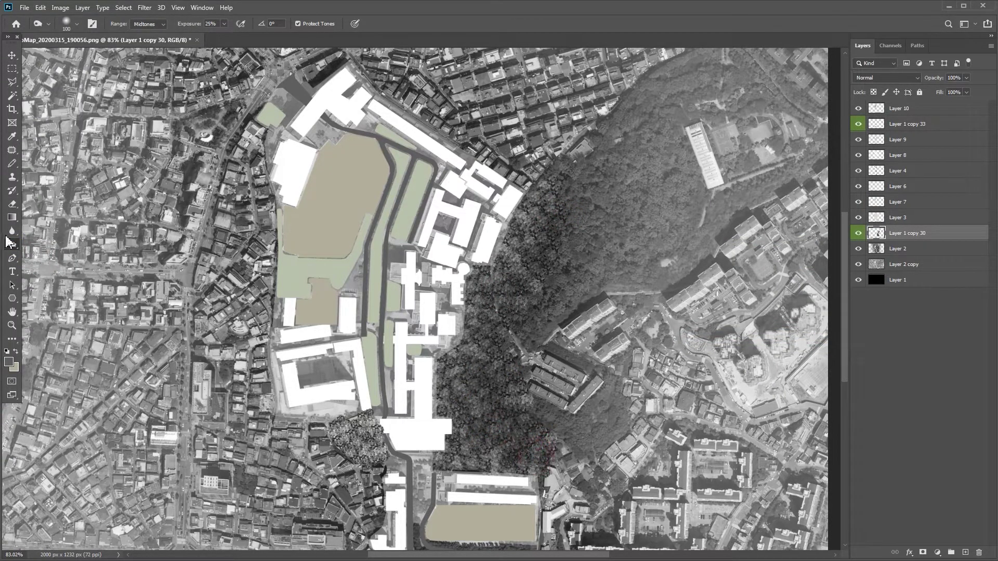
{"action": "key", "text": "p"}
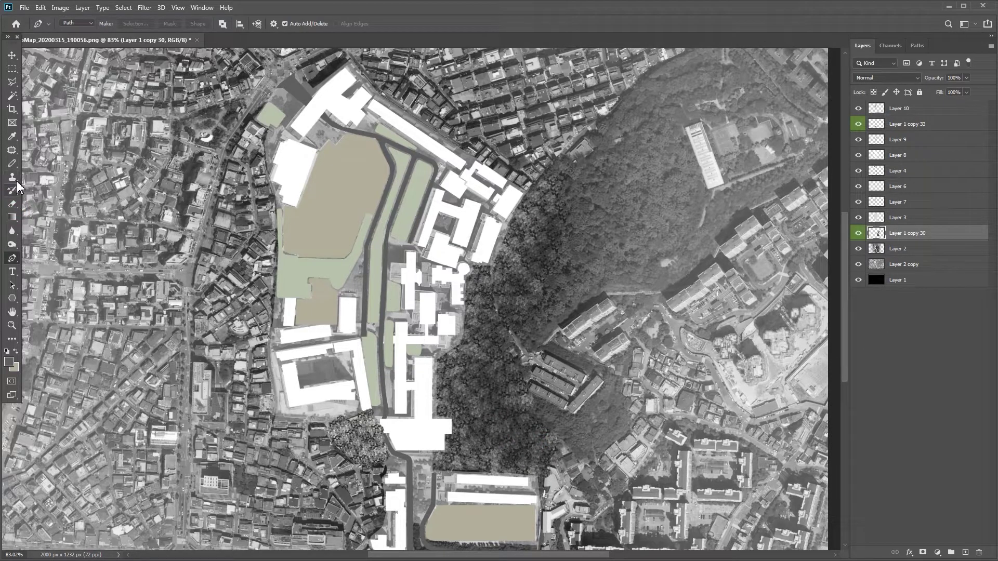
{"action": "key", "text": "e"}
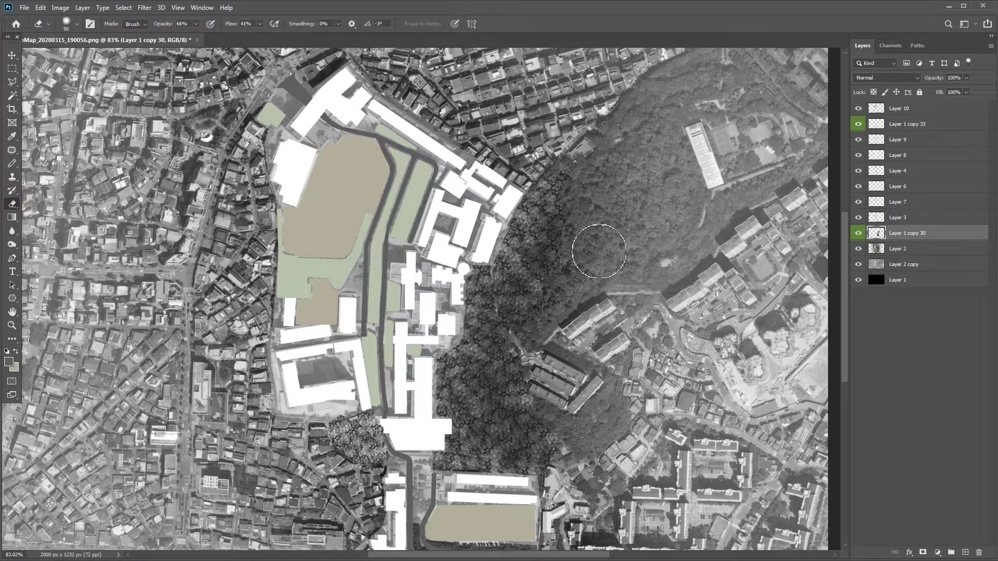
{"action": "left_click", "coordinate": [491, 407]}
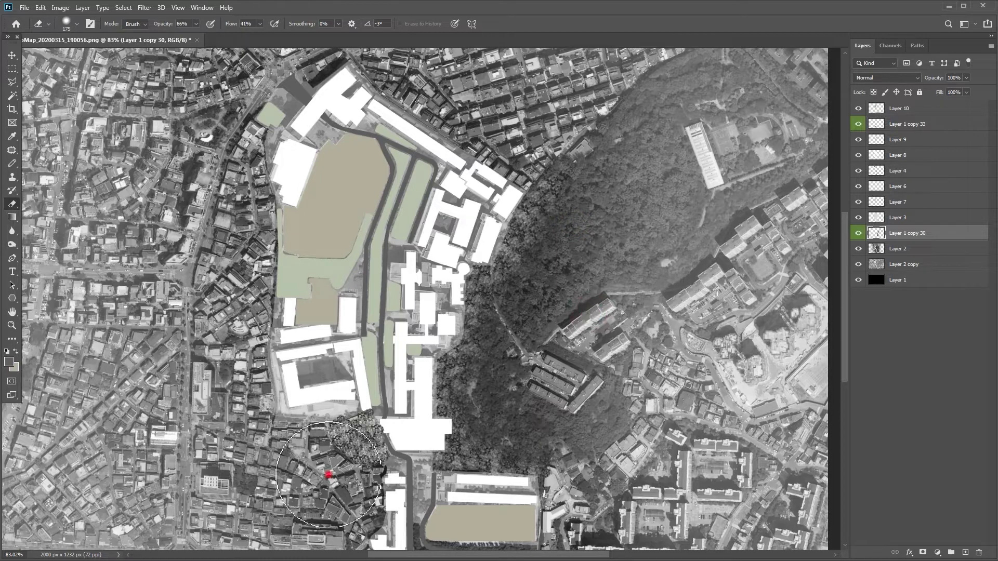
Step: Shift the hillside trees slightly and raise their layer to just below the park trees layer
{"action": "key", "text": "v"}
{"action": "mouse_move", "coordinate": [492, 317]}
{"action": "left_mouse_down"}
{"action": "mouse_move", "coordinate": [479, 326]}
{"action": "mouse_move", "coordinate": [590, 307]}
{"action": "mouse_move", "coordinate": [512, 344]}
{"action": "left_mouse_up"}
{"action": "left_click_drag", "start_coordinate": [908, 233], "coordinate": [919, 133]}
{"action": "left_click_drag", "start_coordinate": [505, 338], "coordinate": [507, 338]}
Step: Rename the white buildings layer as 건물 and move it to the top of the layer stack
{"action": "right_click", "coordinate": [425, 372], "text": "ctrl"}
{"action": "left_click", "coordinate": [446, 378]}
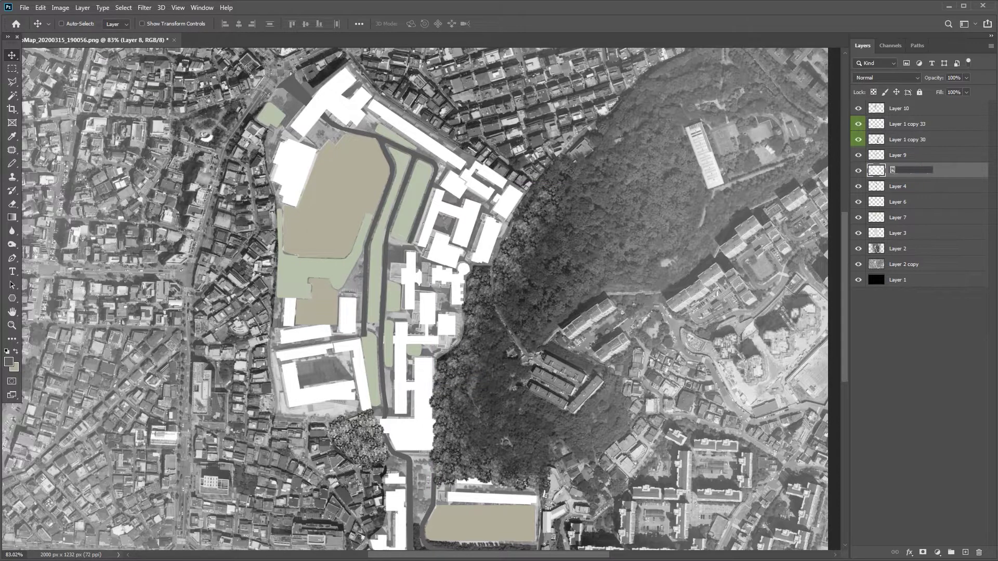
{"action": "left_click", "coordinate": [930, 182]}
{"action": "left_click_drag", "start_coordinate": [917, 174], "coordinate": [917, 102]}
Step: Adjust the hillside trees' position slightly and move their layer directly below the 건물 layer
{"action": "right_click", "coordinate": [361, 433]}
{"action": "left_click", "coordinate": [382, 440]}
{"action": "right_click", "coordinate": [470, 337]}
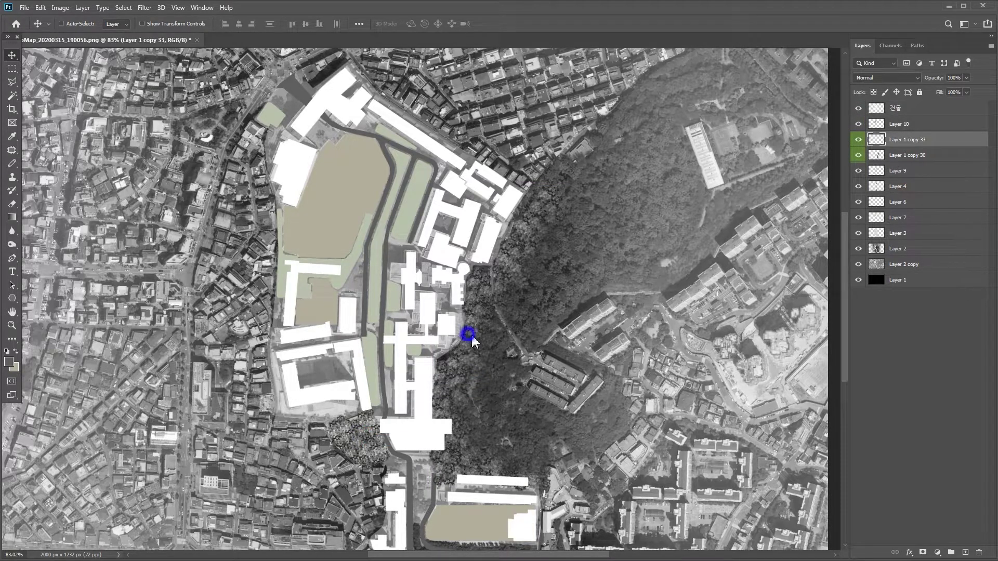
{"action": "left_click", "coordinate": [490, 343]}
{"action": "left_click_drag", "start_coordinate": [549, 453], "coordinate": [546, 445]}
{"action": "left_click_drag", "start_coordinate": [899, 173], "coordinate": [918, 116]}
{"action": "left_click", "coordinate": [471, 285], "text": "ctrl"}
Step: Lower the park trees layer's opacity to 90%
{"action": "scroll", "coordinate": [361, 385], "scroll_direction": "up", "scroll_amount": 3}
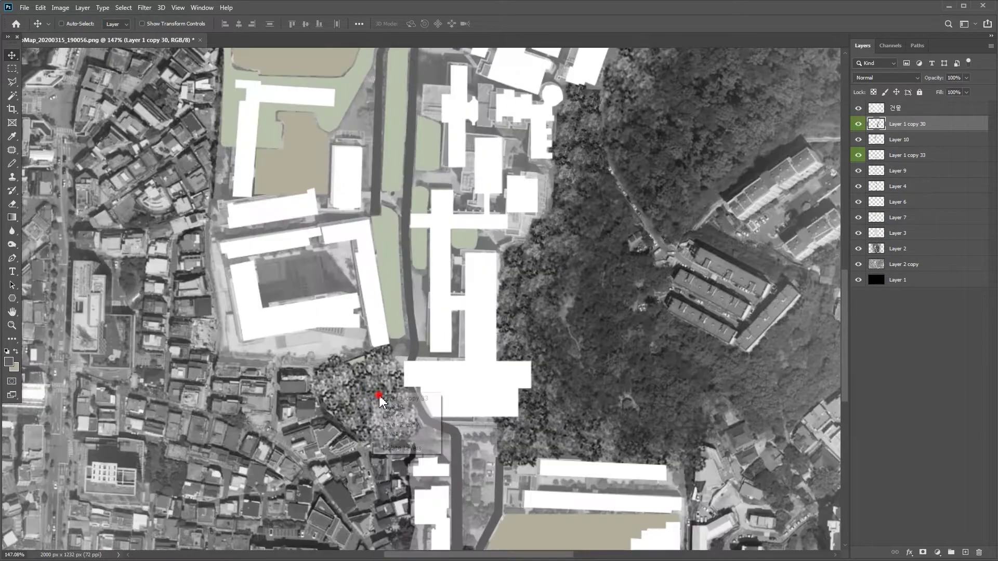
{"action": "scroll", "coordinate": [419, 403], "scroll_direction": "up", "scroll_amount": 3}
{"action": "scroll", "coordinate": [420, 403], "scroll_direction": "down", "scroll_amount": 5}
{"action": "left_click", "coordinate": [968, 78]}
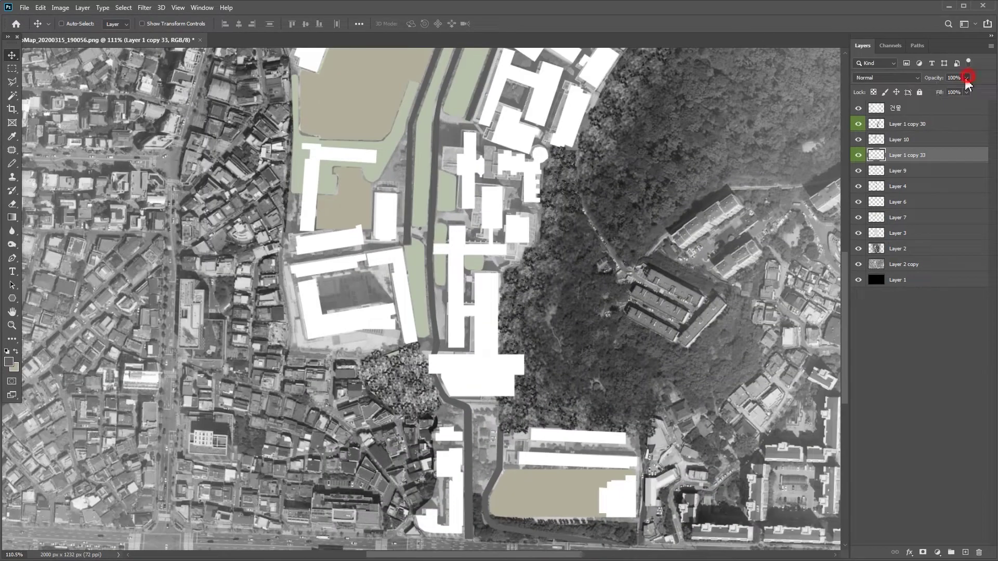
{"action": "left_click", "coordinate": [964, 93]}
{"action": "scroll", "coordinate": [546, 318], "scroll_direction": "down", "scroll_amount": 2}
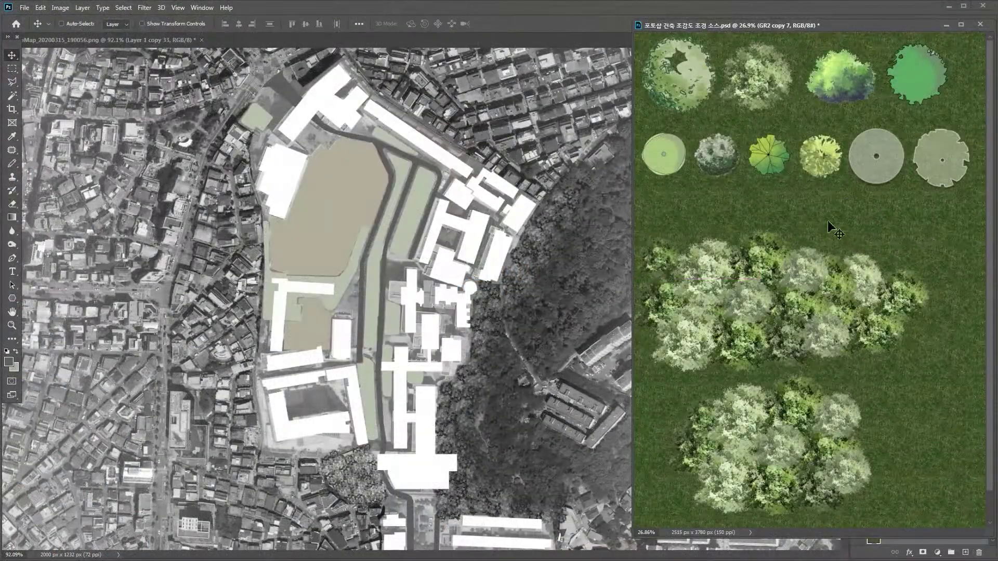
Step: Copy the grass texture from the landscape source document into the site plan and transform it to cover the campus
{"action": "left_click_drag", "start_coordinate": [834, 231], "coordinate": [364, 260]}
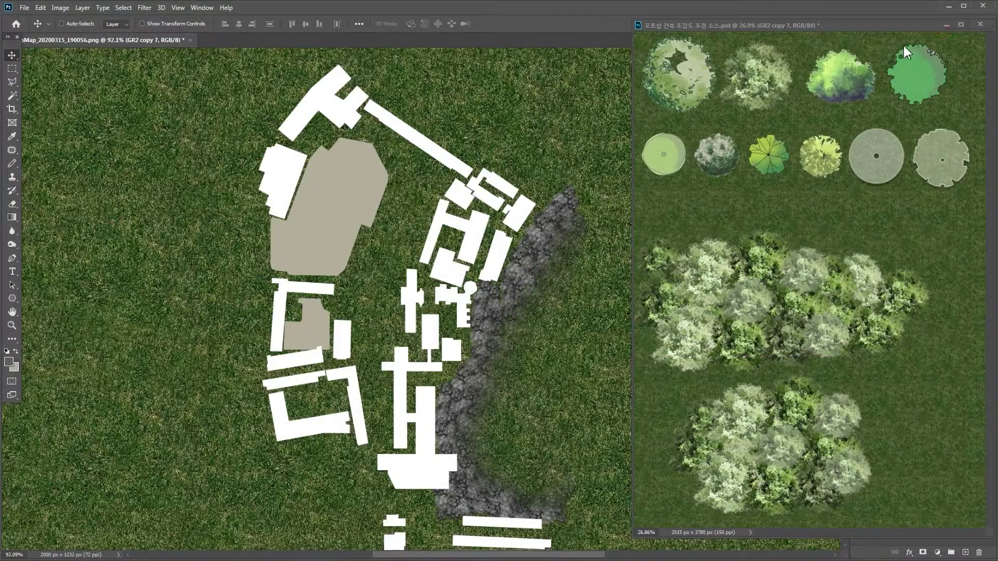
{"action": "left_click", "coordinate": [946, 24]}
{"action": "key", "text": "ctrl+t"}
{"action": "key", "text": "ctrl+0"}
{"action": "left_click_drag", "start_coordinate": [212, 160], "coordinate": [396, 56]}
{"action": "key", "text": "ctrl+0"}
{"action": "key", "text": "Return"}
Step: Merge the grass texture layers into one and name it 잔디
{"action": "left_click", "coordinate": [909, 170], "text": "ctrl"}
{"action": "right_click", "coordinate": [909, 171]}
{"action": "left_click", "coordinate": [885, 467]}
{"action": "double_click", "coordinate": [910, 155]}
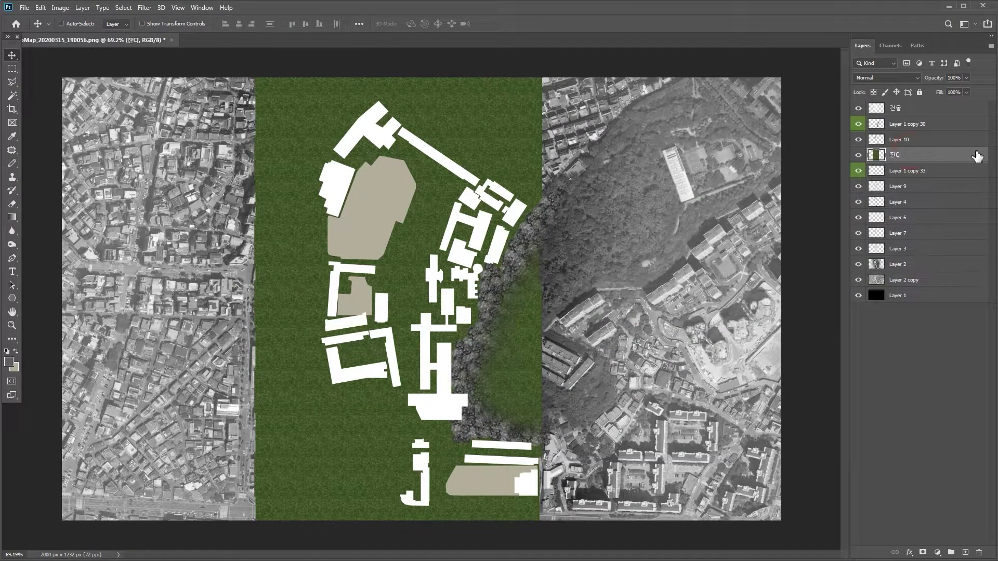
Step: Duplicate the 잔디 layer and name the copy 운동장
{"action": "left_click_drag", "start_coordinate": [920, 142], "coordinate": [946, 145]}
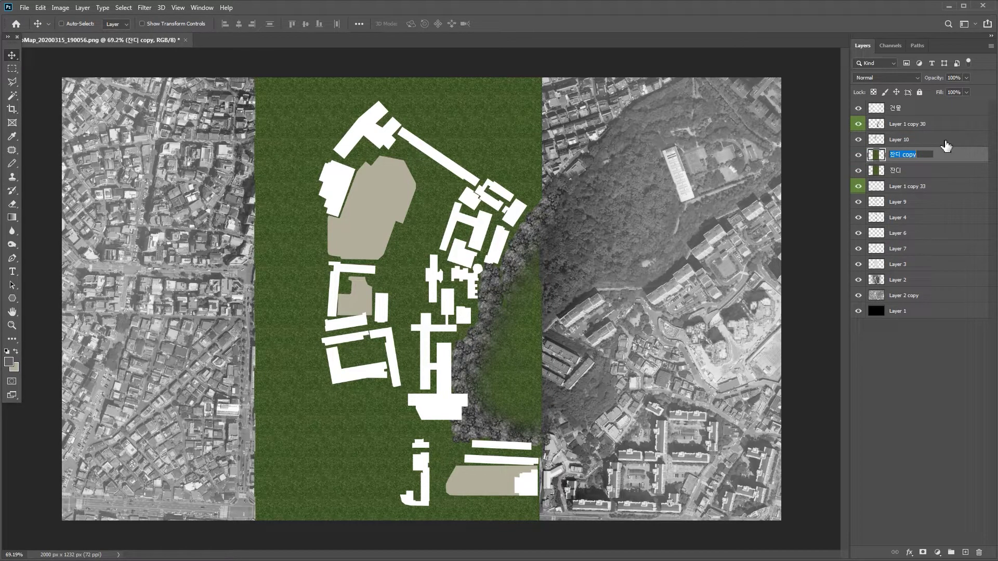
{"action": "left_click", "coordinate": [931, 172], "text": "ctrl"}
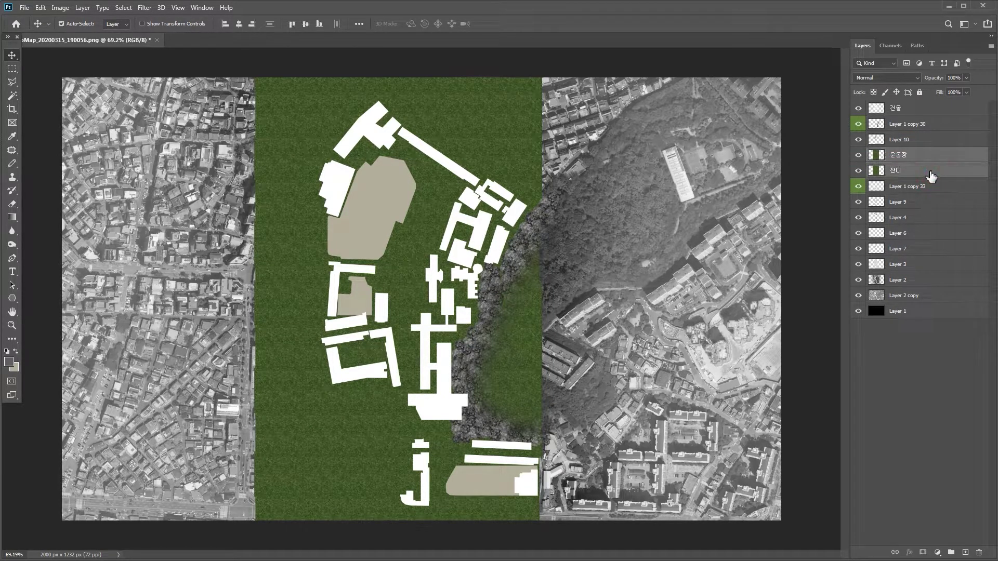
{"action": "left_click", "coordinate": [955, 168], "text": "ctrl"}
Step: Set the 운동장 texture's Saturation to -100 and raise its Lightness with Hue/Saturation
{"action": "key", "text": "ctrl+u"}
{"action": "left_click", "coordinate": [887, 197]}
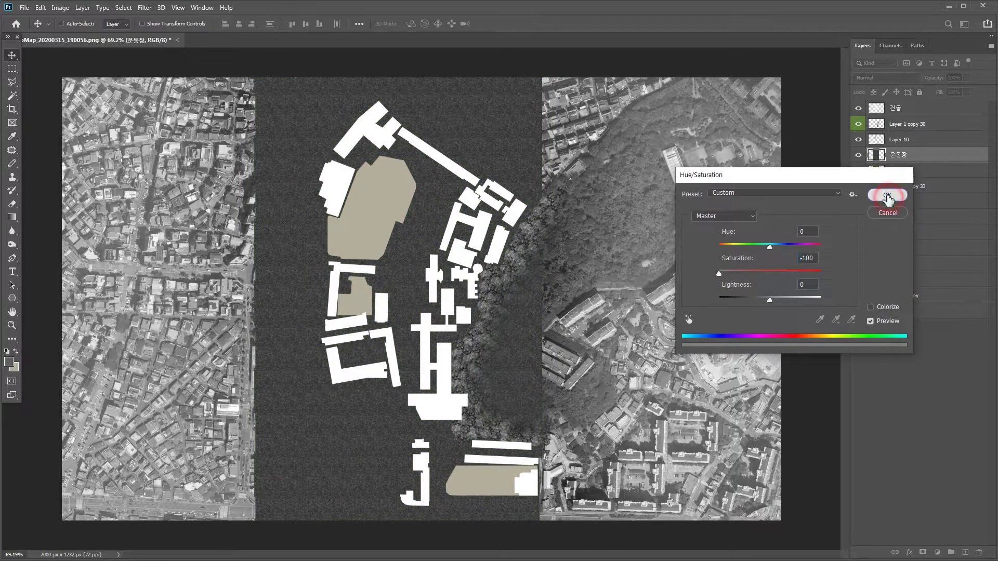
{"action": "key", "text": "ctrl+m"}
{"action": "key", "text": "Escape"}
{"action": "key", "text": "ctrl+u"}
{"action": "mouse_move", "coordinate": [770, 296]}
{"action": "left_mouse_down"}
{"action": "mouse_move", "coordinate": [796, 299]}
{"action": "mouse_move", "coordinate": [784, 304]}
{"action": "left_mouse_up"}
{"action": "left_click", "coordinate": [888, 195]}
Step: Hide 운동장, mute the 잔디 texture to Saturation -80 and Lightness +41, and hide it too
{"action": "left_click", "coordinate": [858, 155]}
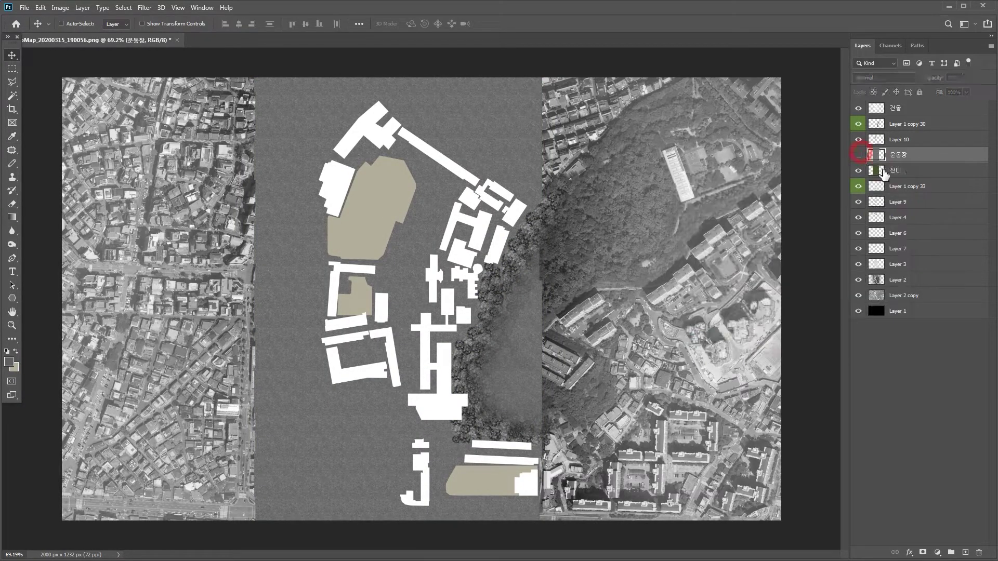
{"action": "left_click", "coordinate": [915, 170]}
{"action": "key", "text": "ctrl+u"}
{"action": "left_click_drag", "start_coordinate": [770, 273], "coordinate": [731, 274]}
{"action": "left_click_drag", "start_coordinate": [803, 304], "coordinate": [791, 300]}
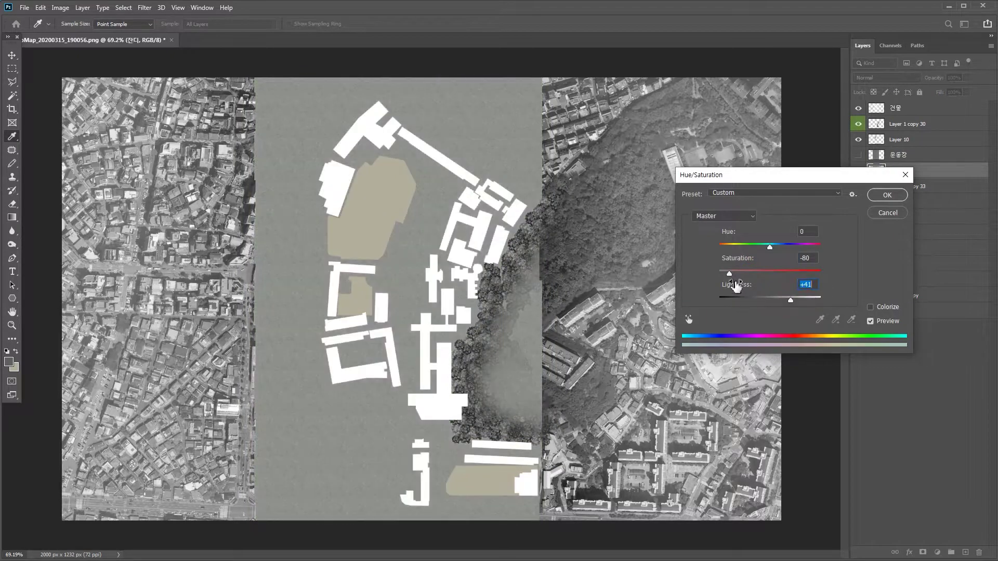
{"action": "left_click", "coordinate": [878, 201]}
{"action": "left_click", "coordinate": [859, 171]}
Step: Select the layer holding the flat green planting areas and undo the accidental move
{"action": "scroll", "coordinate": [384, 252], "scroll_direction": "up", "scroll_amount": 4}
{"action": "right_click", "coordinate": [383, 252], "text": "alt"}
{"action": "scroll", "coordinate": [382, 247], "scroll_direction": "down", "scroll_amount": 3}
{"action": "left_click_drag", "start_coordinate": [416, 240], "coordinate": [423, 232]}
{"action": "key", "text": "ctrl+z"}
{"action": "key", "text": "m"}
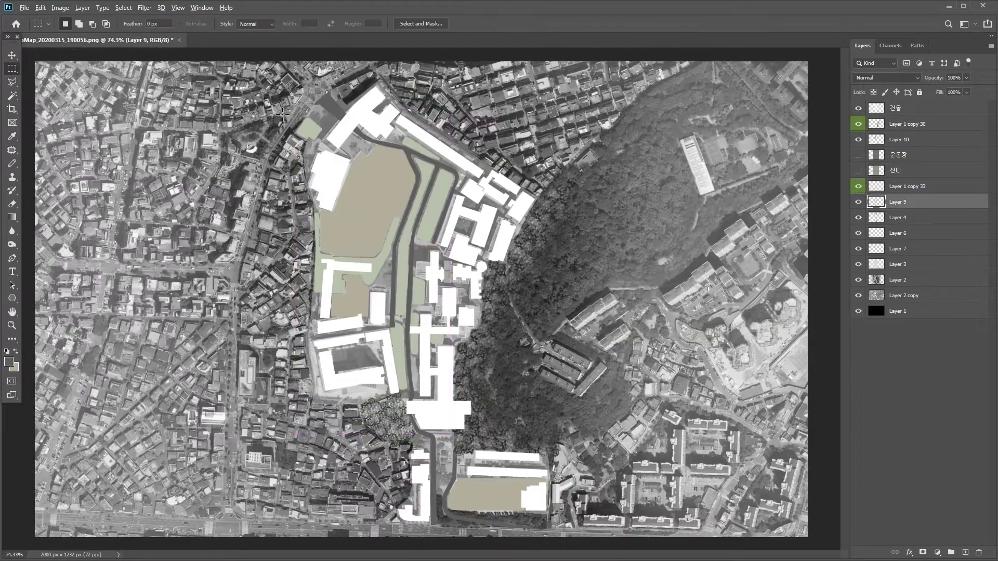
{"action": "scroll", "coordinate": [412, 356], "scroll_direction": "down", "scroll_amount": 1}
Step: Trim the 잔디 texture to the planting areas by deleting everything outside Layer 9's outline, and deselect
{"action": "left_click", "coordinate": [12, 56]}
{"action": "left_click", "coordinate": [877, 202], "text": "ctrl"}
{"action": "left_click", "coordinate": [921, 171]}
{"action": "left_click", "coordinate": [859, 171]}
{"action": "key", "text": "ctrl+shift+i"}
{"action": "key", "text": "Delete"}
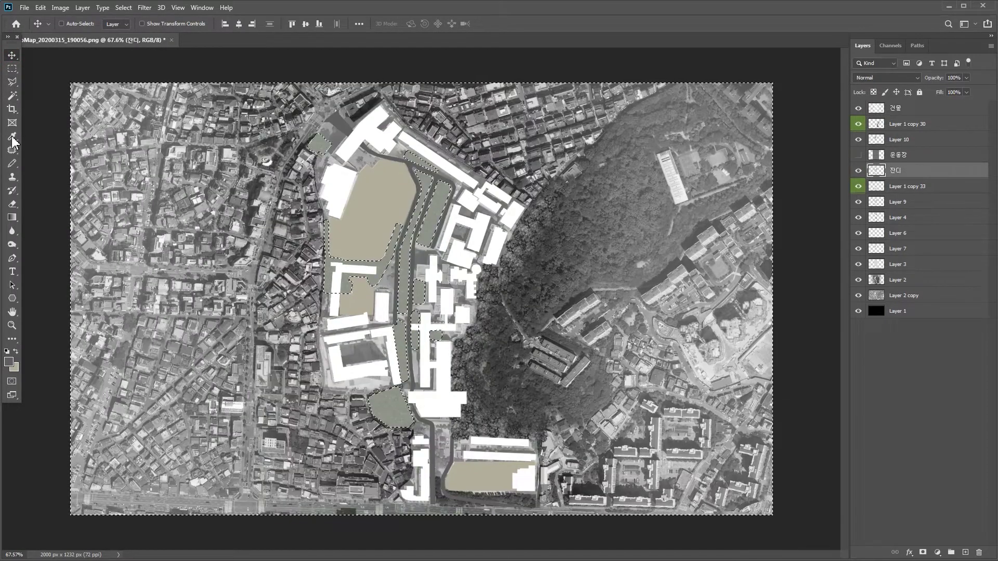
{"action": "key", "text": "m"}
{"action": "left_click", "coordinate": [199, 203]}
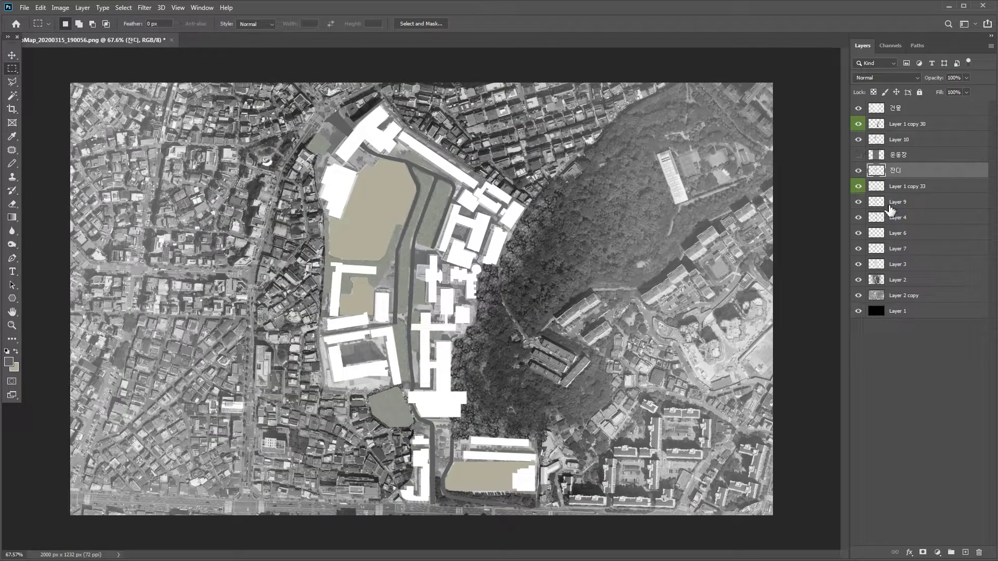
Step: Trim the 운동장 texture to the sports grounds by deleting everything outside Layer 10's outline, and deselect
{"action": "left_click", "coordinate": [913, 141]}
{"action": "left_click", "coordinate": [12, 56]}
{"action": "left_click", "coordinate": [920, 155]}
{"action": "left_click", "coordinate": [878, 155], "text": "ctrl"}
{"action": "left_click", "coordinate": [860, 155]}
{"action": "key", "text": "ctrl+shift+i"}
{"action": "key", "text": "Delete"}
{"action": "key", "text": "m"}
{"action": "left_click", "coordinate": [392, 180]}
Step: Delete the flat beige sports ground layer, Layer 10
{"action": "left_click", "coordinate": [916, 144]}
{"action": "left_click", "coordinate": [861, 141]}
{"action": "key", "text": "Delete"}
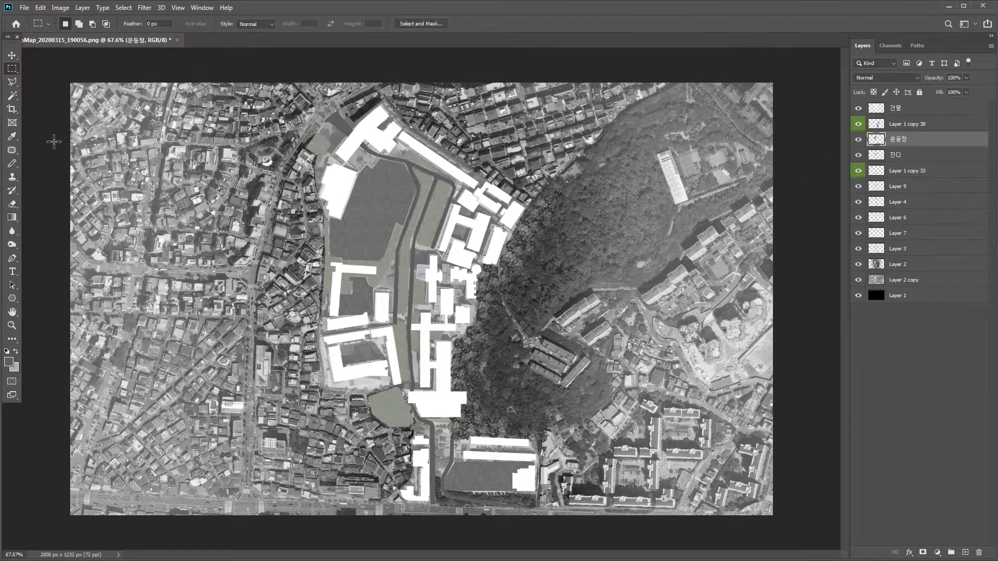
Step: Move the park trees layer above the 운동장 layer
{"action": "key", "text": "v"}
{"action": "scroll", "coordinate": [416, 304], "scroll_direction": "up", "scroll_amount": 1}
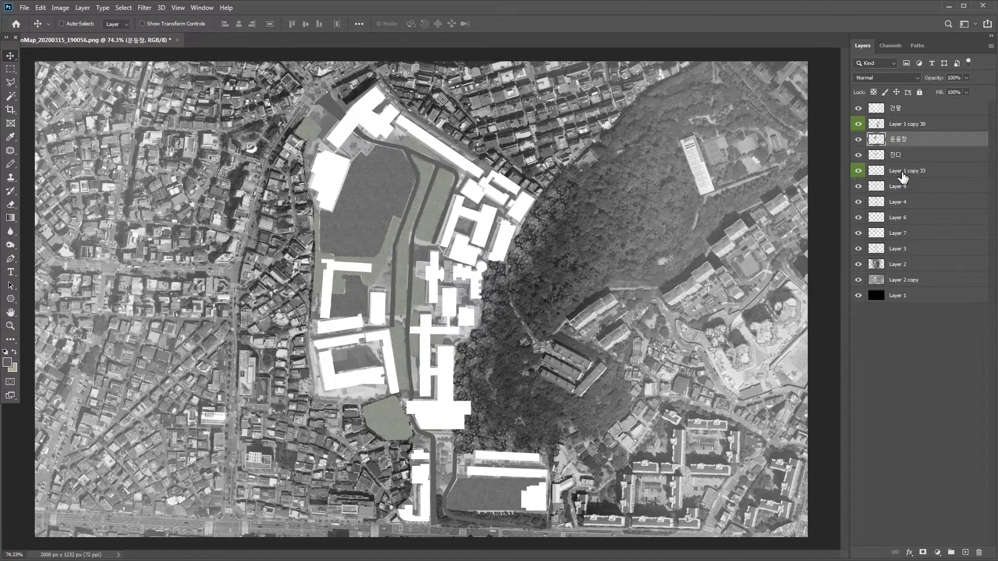
{"action": "left_click", "coordinate": [855, 173]}
{"action": "left_click_drag", "start_coordinate": [855, 173], "coordinate": [863, 132]}
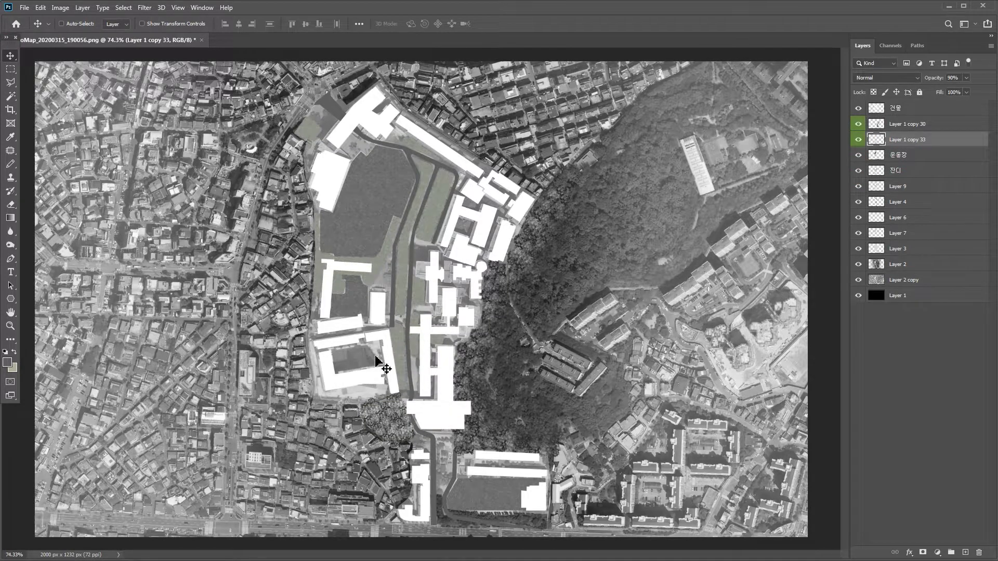
{"action": "scroll", "coordinate": [383, 346], "scroll_direction": "up", "scroll_amount": 2}
Step: Give the 건물 layer a Multiply drop shadow with 72% opacity, 30° angle, 23 px distance and 10 px size
{"action": "left_click", "coordinate": [898, 187]}
{"action": "left_click", "coordinate": [914, 203]}
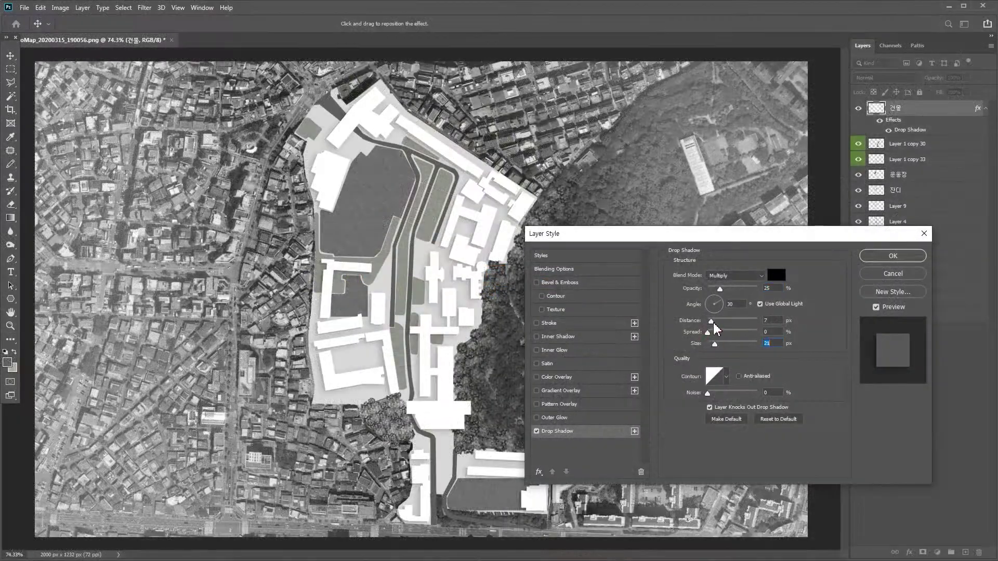
{"action": "left_click_drag", "start_coordinate": [711, 321], "coordinate": [747, 288]}
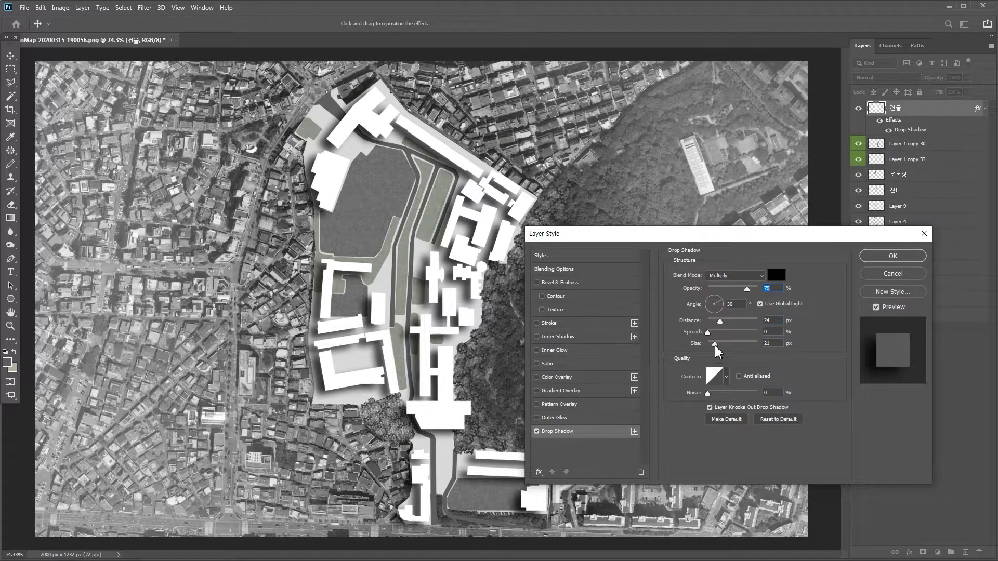
{"action": "mouse_move", "coordinate": [720, 321]}
{"action": "left_mouse_down"}
{"action": "mouse_move", "coordinate": [712, 344]}
{"action": "mouse_move", "coordinate": [720, 321]}
{"action": "left_mouse_up"}
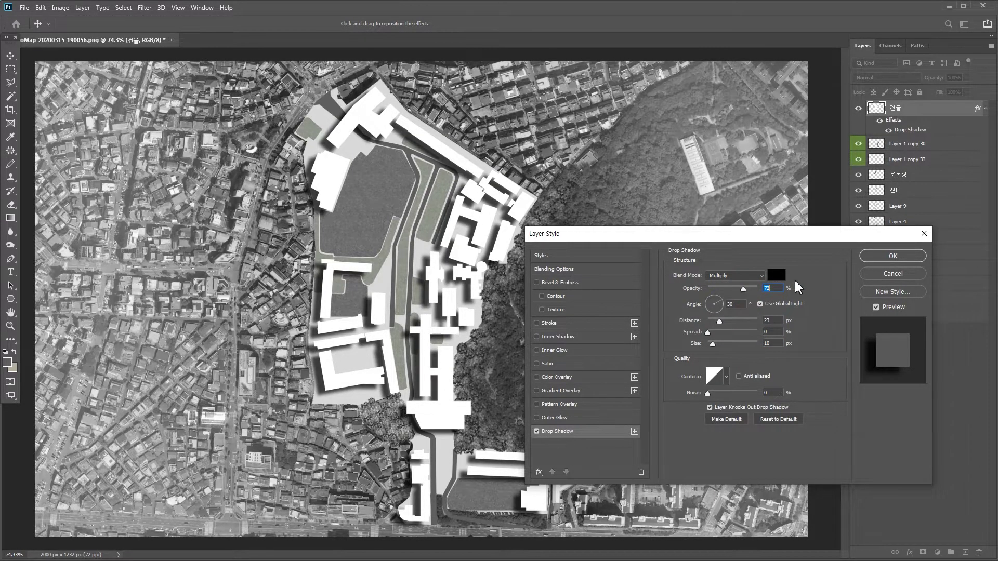
{"action": "left_click", "coordinate": [893, 256]}
Step: Move the soccer field and basketball court layers directly below 건물 and merge them into one layer
{"action": "scroll", "coordinate": [581, 291], "scroll_direction": "up", "scroll_amount": 1}
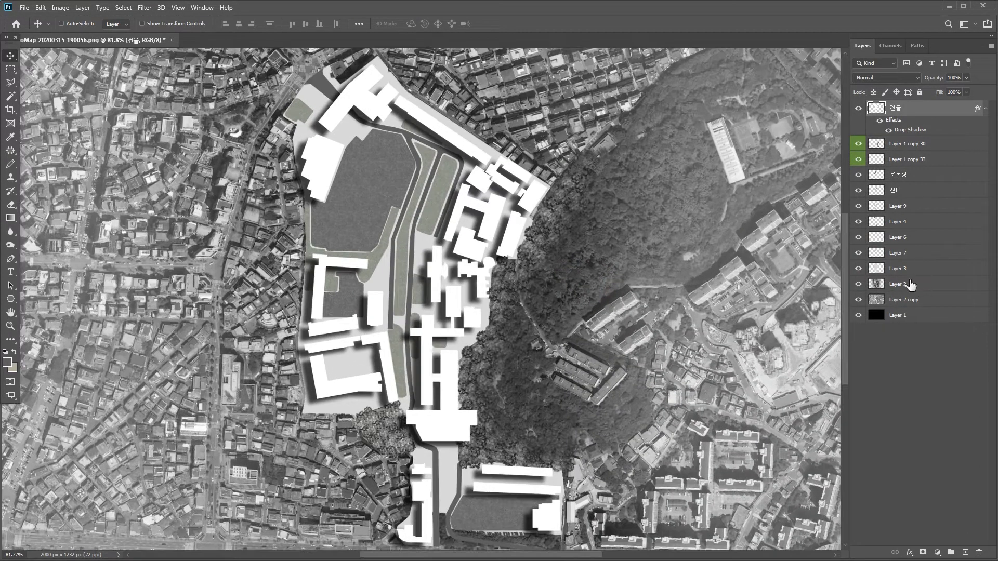
{"action": "left_click_drag", "start_coordinate": [859, 259], "coordinate": [914, 142]}
{"action": "scroll", "coordinate": [374, 182], "scroll_direction": "up", "scroll_amount": 15}
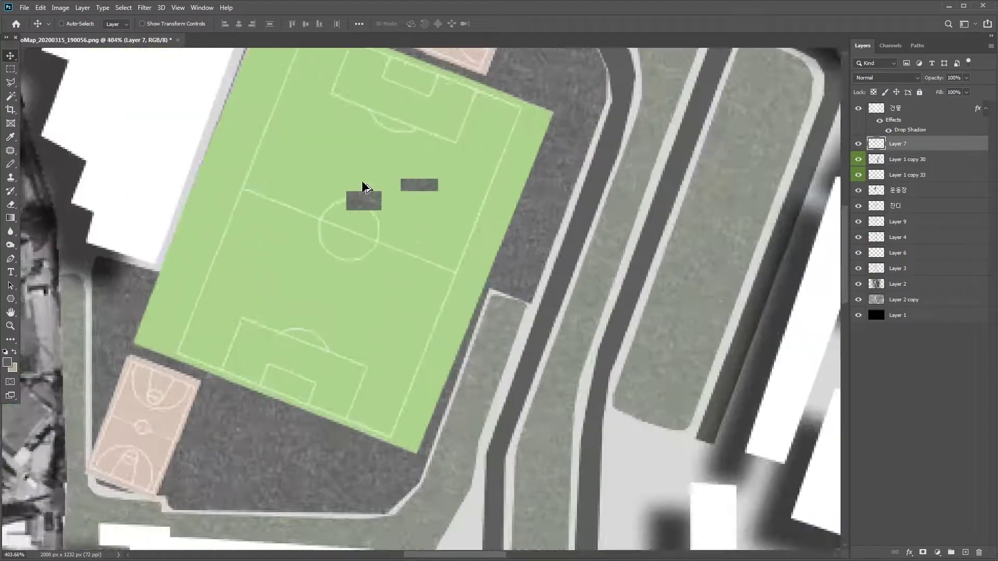
{"action": "scroll", "coordinate": [416, 214], "scroll_direction": "up", "scroll_amount": 1}
{"action": "left_click_drag", "start_coordinate": [910, 253], "coordinate": [913, 142]}
{"action": "right_click", "coordinate": [985, 171]}
{"action": "key", "text": "Escape"}
{"action": "scroll", "coordinate": [470, 272], "scroll_direction": "down", "scroll_amount": 15}
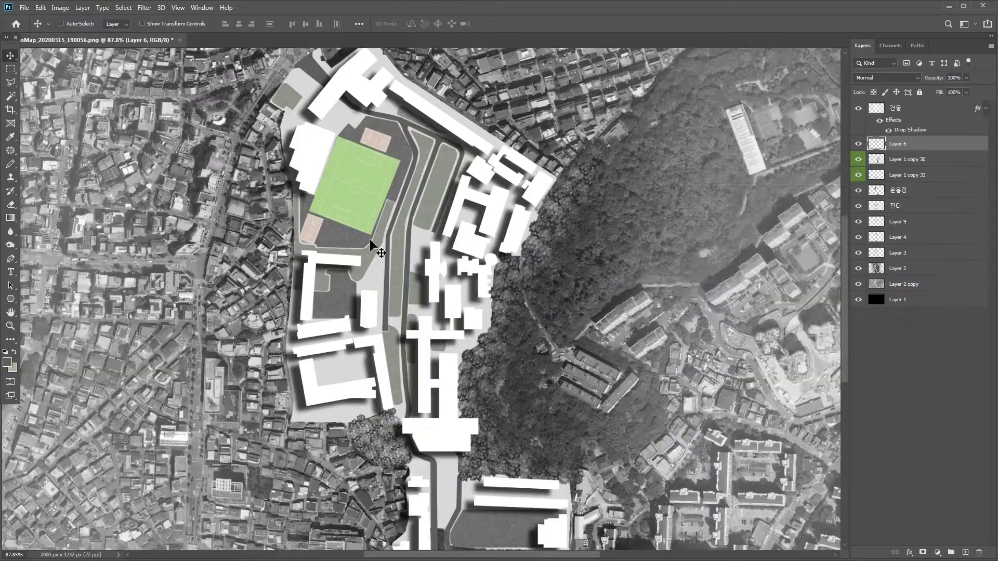
Step: Turn the merged soccer field and basketball courts grayscale with Hue/Saturation
{"action": "key", "text": "ctrl+u"}
{"action": "left_click_drag", "start_coordinate": [762, 276], "coordinate": [719, 273]}
{"action": "left_click", "coordinate": [888, 195]}
{"action": "key", "text": "v"}
Step: Set the sports field layer's blend mode to Pin Light so only its markings stand out
{"action": "scroll", "coordinate": [886, 78], "scroll_direction": "down", "scroll_amount": 12}
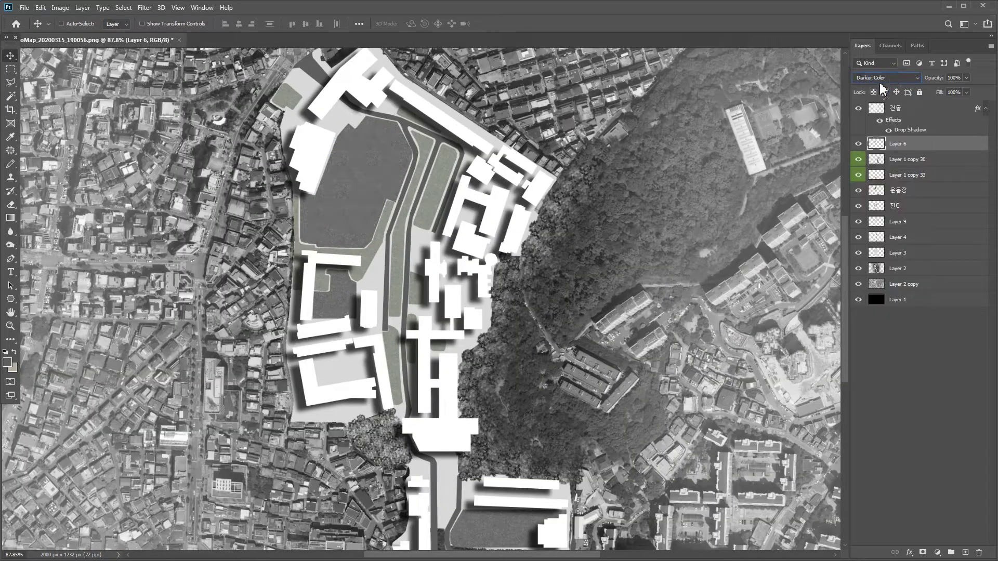
{"action": "key", "text": "shift+plus"}
{"action": "key", "text": "shift+plus"}
{"action": "key", "text": "shift+plus"}
{"action": "key", "text": "shift+plus"}
{"action": "key", "text": "shift+plus"}
Step: Duplicate the sports field markings layer and brighten the copy with Curves
{"action": "key", "text": "ctrl+j"}
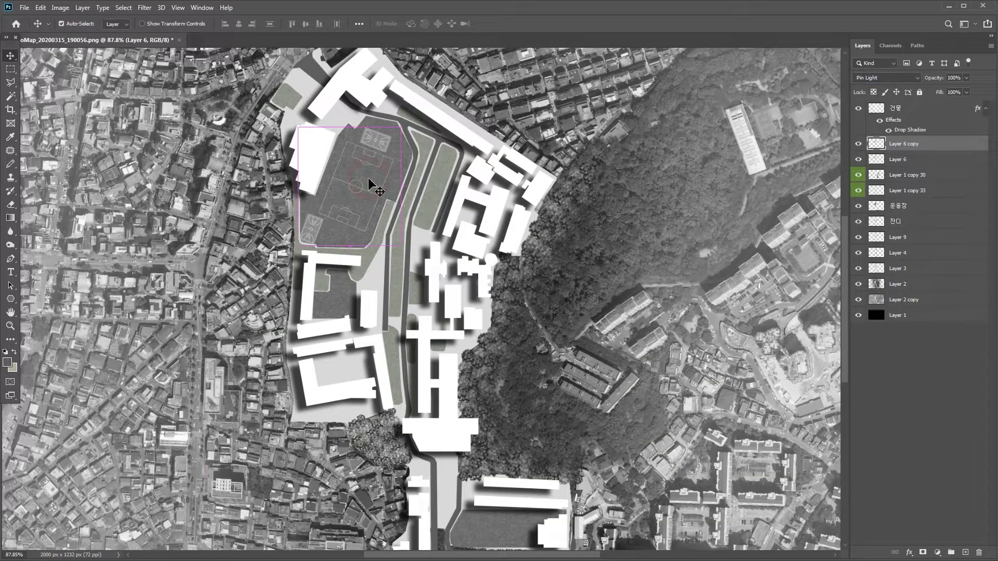
{"action": "key", "text": "ctrl+m"}
{"action": "mouse_move", "coordinate": [752, 225]}
{"action": "left_mouse_down"}
{"action": "mouse_move", "coordinate": [762, 244]}
{"action": "mouse_move", "coordinate": [721, 208]}
{"action": "mouse_move", "coordinate": [742, 219]}
{"action": "left_mouse_up"}
{"action": "left_click", "coordinate": [972, 116]}
Step: Duplicate both sports field marking layers and nudge the copies slightly to thicken the white lines
{"action": "key", "text": "ctrl+j"}
{"action": "key", "text": "ctrl+j"}
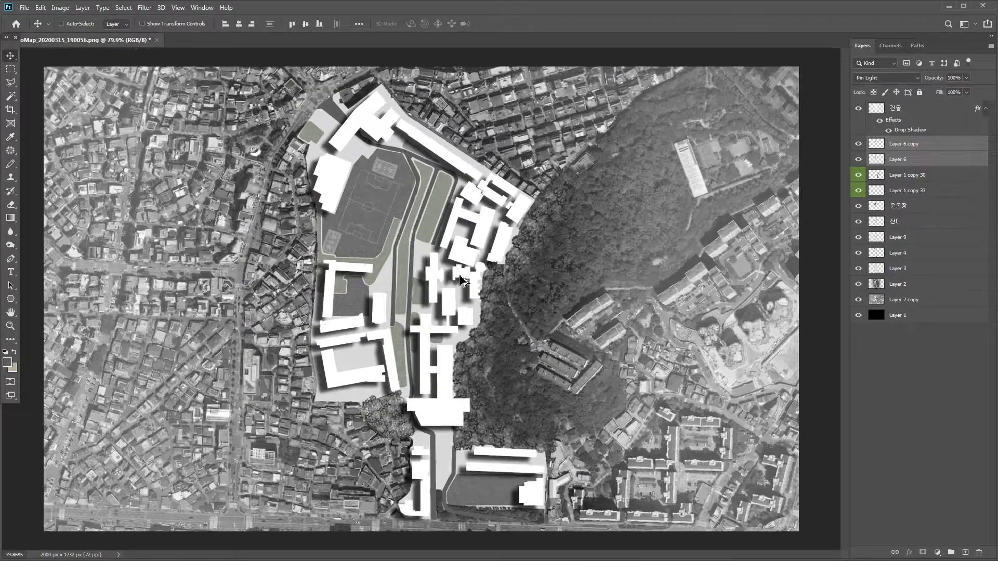
{"action": "scroll", "coordinate": [397, 214], "scroll_direction": "up", "scroll_amount": 10}
{"action": "scroll", "coordinate": [319, 203], "scroll_direction": "up", "scroll_amount": 2}
{"action": "key", "text": "Right"}
{"action": "key", "text": "Right"}
{"action": "key", "text": "Down"}
{"action": "key", "text": "Down"}
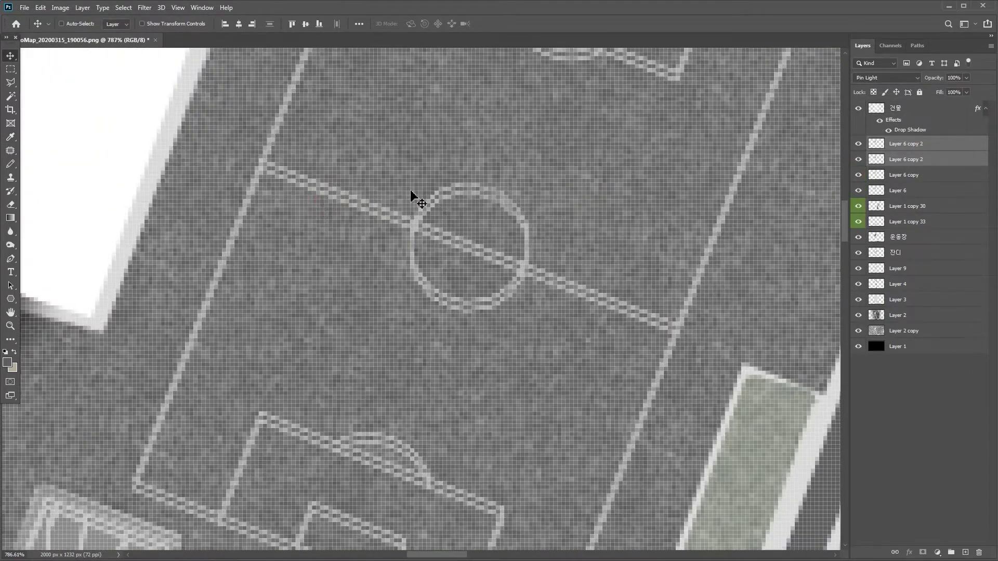
Step: Merge all sports field marking layers into one and set the merged layer's blend mode to Pin Light
{"action": "left_click", "coordinate": [931, 191], "text": "shift"}
{"action": "right_click", "coordinate": [930, 190]}
{"action": "left_click", "coordinate": [900, 384]}
{"action": "scroll", "coordinate": [517, 285], "scroll_direction": "down", "scroll_amount": 4}
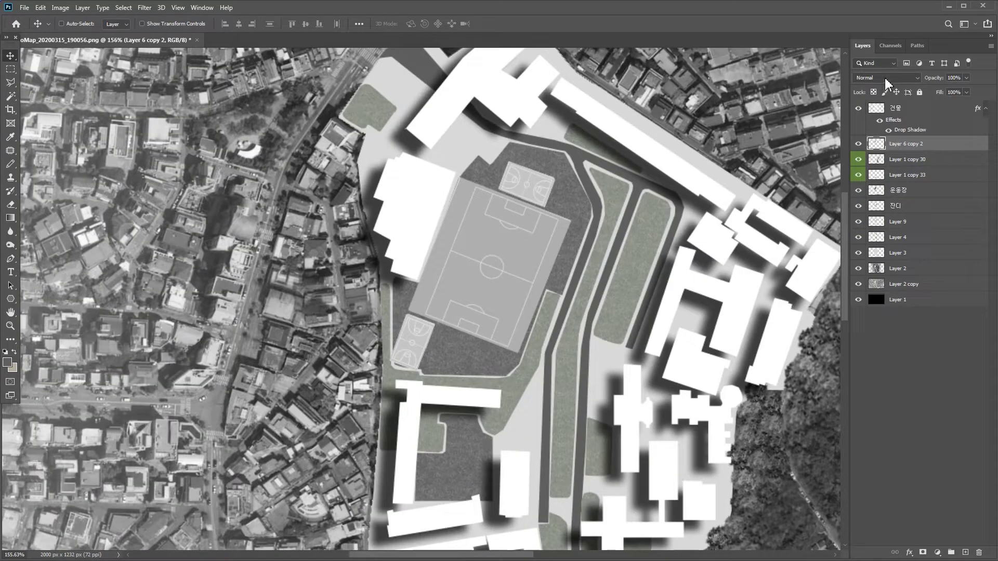
{"action": "left_click", "coordinate": [886, 77]}
{"action": "left_click", "coordinate": [893, 251]}
Step: Lasso and remove the stray line fragments extending beyond the soccer field's upper boundary
{"action": "scroll", "coordinate": [561, 206], "scroll_direction": "up", "scroll_amount": 7}
{"action": "key", "text": "l"}
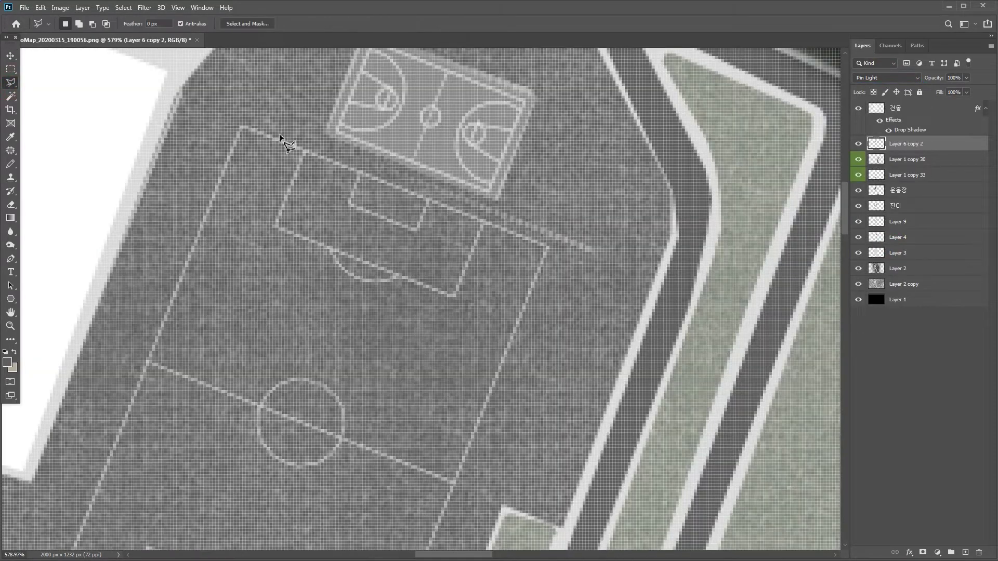
{"action": "left_click", "coordinate": [263, 125]}
{"action": "scroll", "coordinate": [263, 129], "scroll_direction": "down", "scroll_amount": 10}
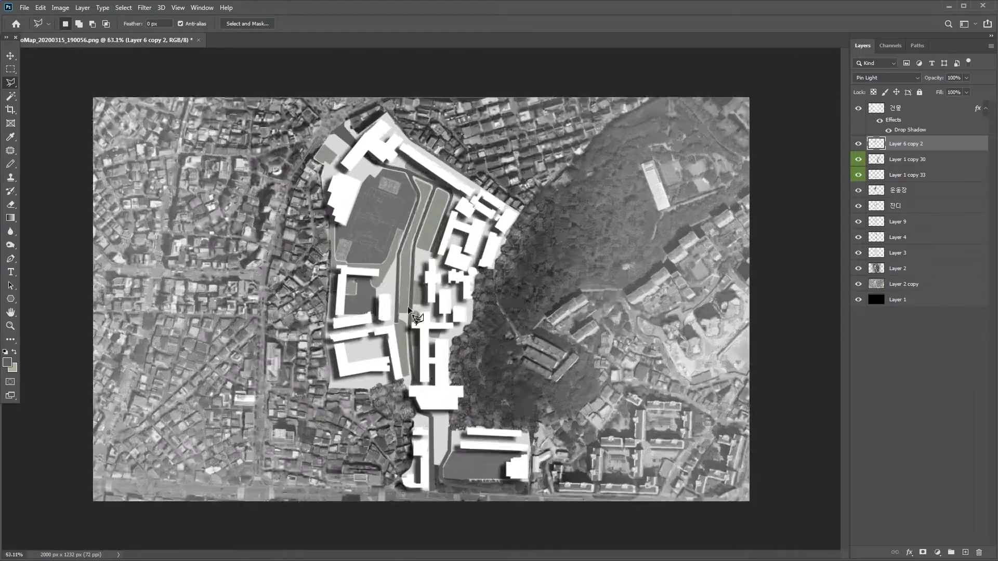
Step: Tint the 운동장 ground layer brown with Color Balance levels of +21, +7 and -14 in the midtones
{"action": "key", "text": "v"}
{"action": "scroll", "coordinate": [416, 291], "scroll_direction": "up", "scroll_amount": 2}
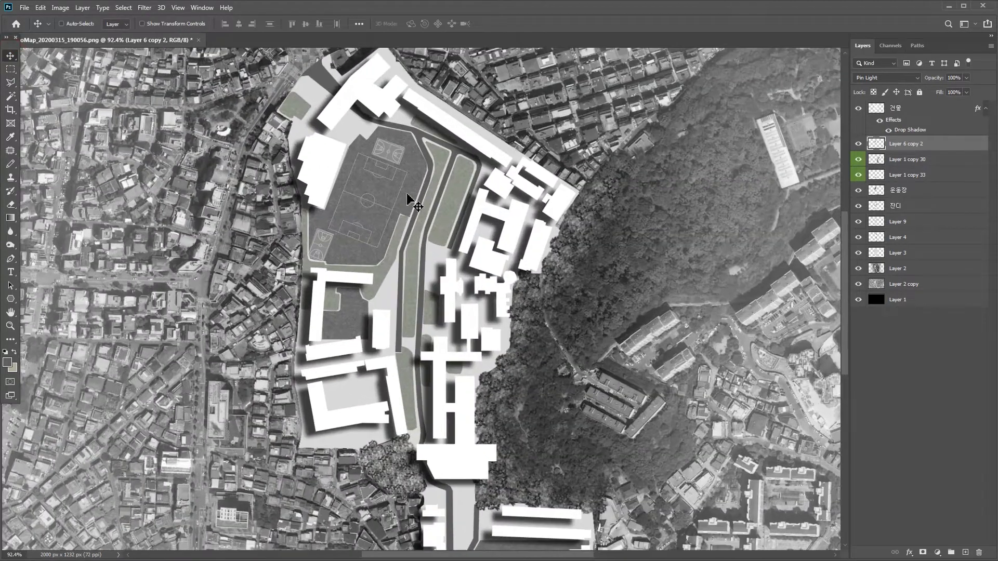
{"action": "left_click_drag", "start_coordinate": [412, 196], "coordinate": [407, 186]}
{"action": "key", "text": "ctrl+b"}
{"action": "left_click_drag", "start_coordinate": [419, 283], "coordinate": [451, 284]}
{"action": "left_click_drag", "start_coordinate": [406, 313], "coordinate": [411, 311]}
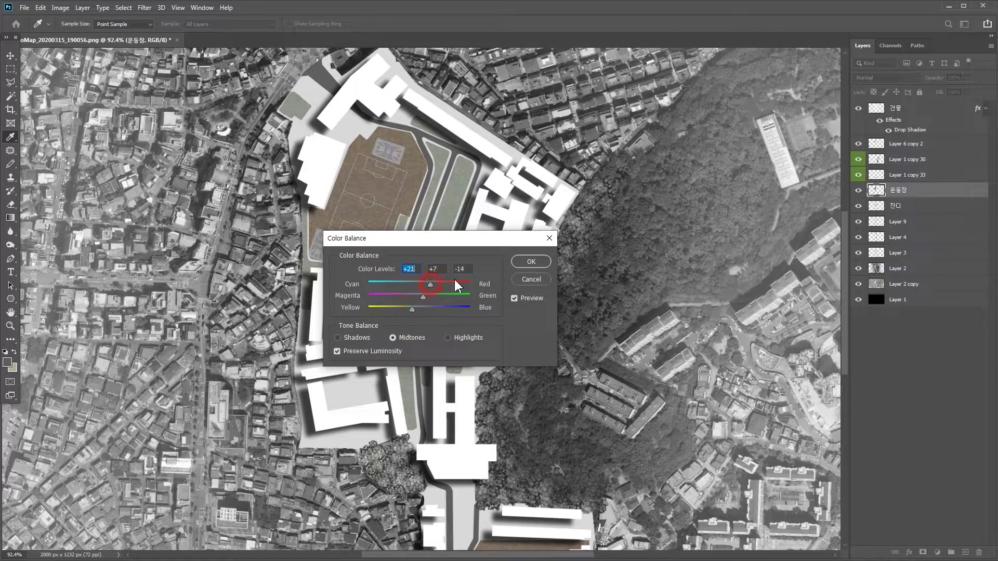
{"action": "left_click", "coordinate": [517, 264]}
Step: Mute the brown sports ground by setting its saturation to -53 with Hue/Saturation
{"action": "key", "text": "ctrl+u"}
{"action": "left_click_drag", "start_coordinate": [770, 271], "coordinate": [750, 275]}
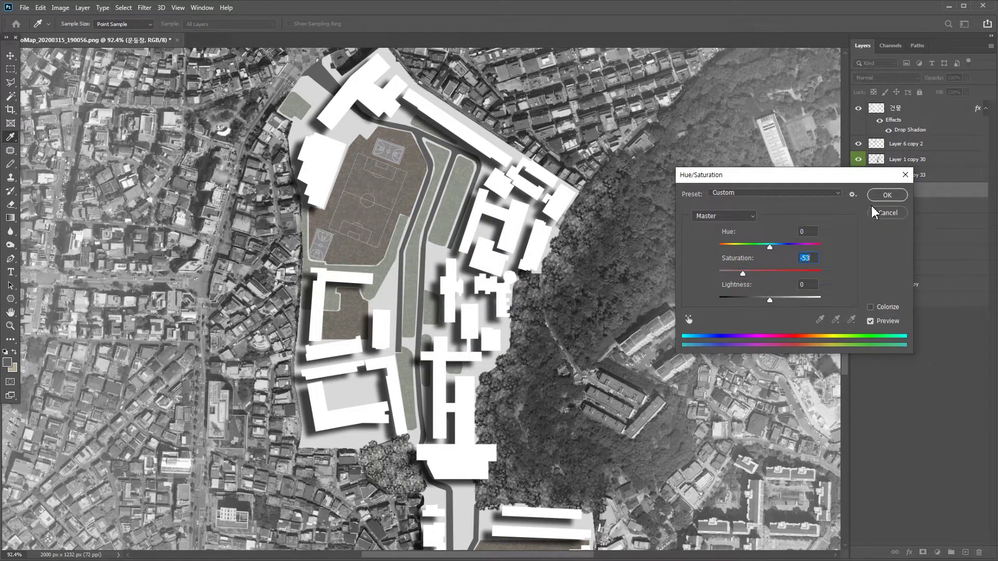
{"action": "left_click", "coordinate": [887, 195]}
Step: Add a new layer above the roads and prepare the Pencil tool with the light gray foreground color #ececec
{"action": "scroll", "coordinate": [345, 73], "scroll_direction": "up", "scroll_amount": 5}
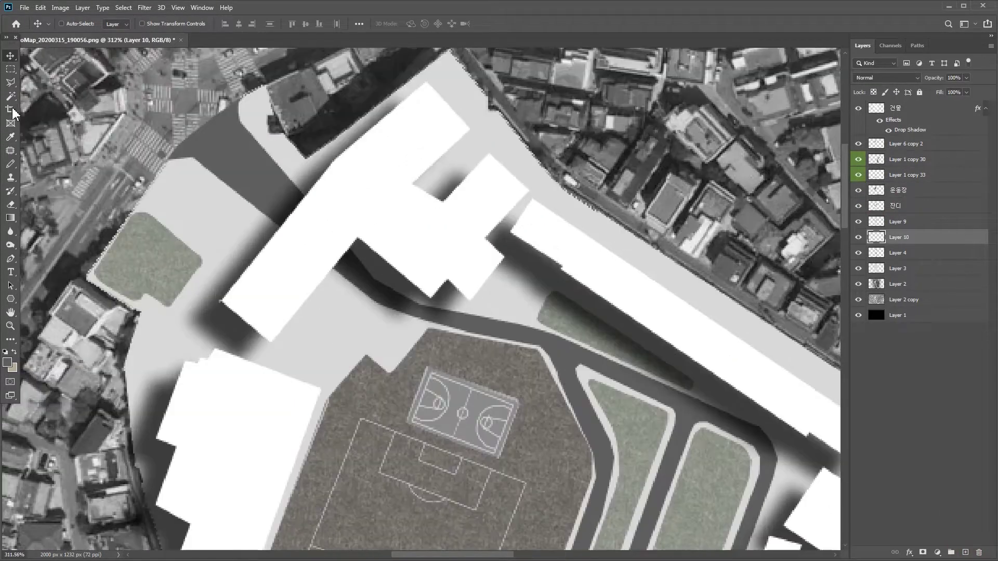
{"action": "key", "text": "b"}
{"action": "left_click", "coordinate": [7, 363]}
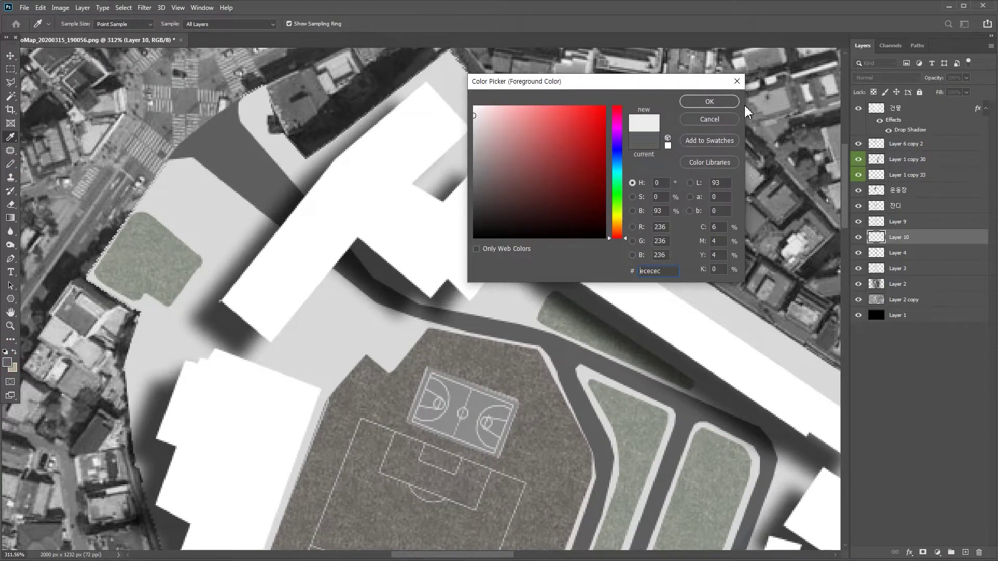
{"action": "left_click", "coordinate": [709, 101]}
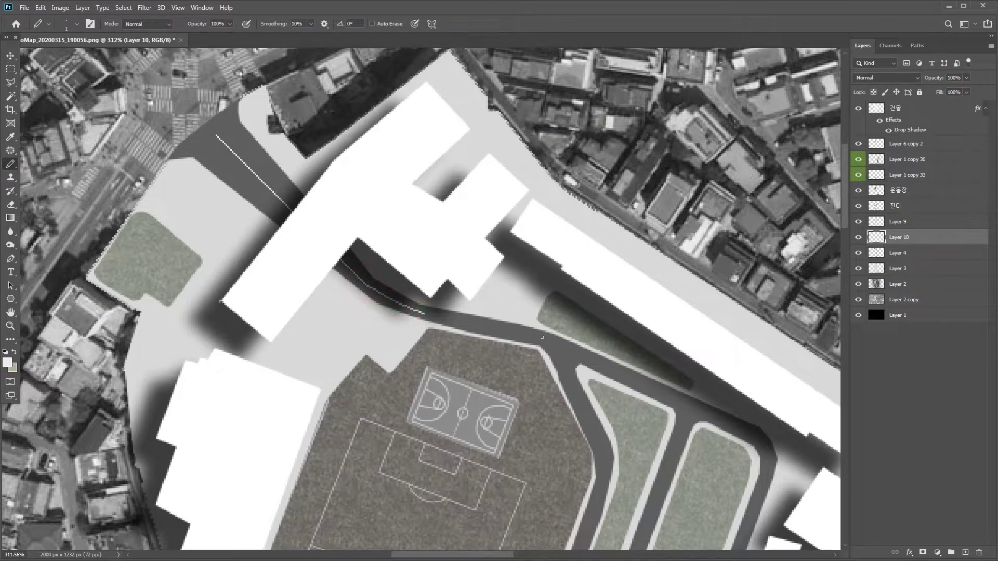
Step: Draw a thin center line along the northern campus road and down its eastern branch
{"action": "left_click", "coordinate": [542, 338], "text": "shift"}
{"action": "left_click_drag", "start_coordinate": [647, 386], "coordinate": [400, 213]}
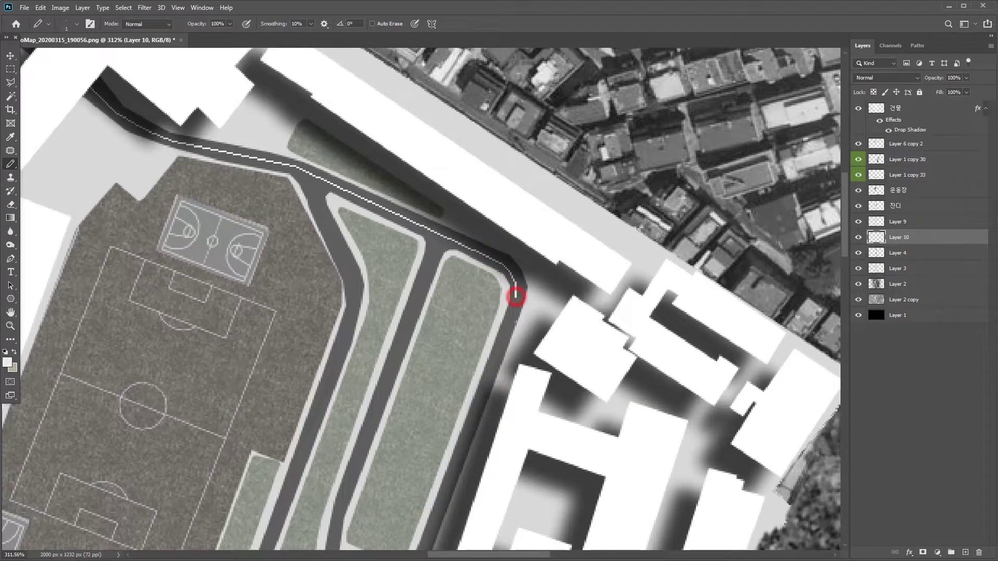
{"action": "scroll", "coordinate": [516, 296], "scroll_direction": "down", "scroll_amount": 5}
{"action": "left_click", "coordinate": [449, 249], "text": "shift"}
Step: Draw a center line down the middle campus road, continuing south past the large building
{"action": "left_click_drag", "start_coordinate": [457, 120], "coordinate": [448, 294]}
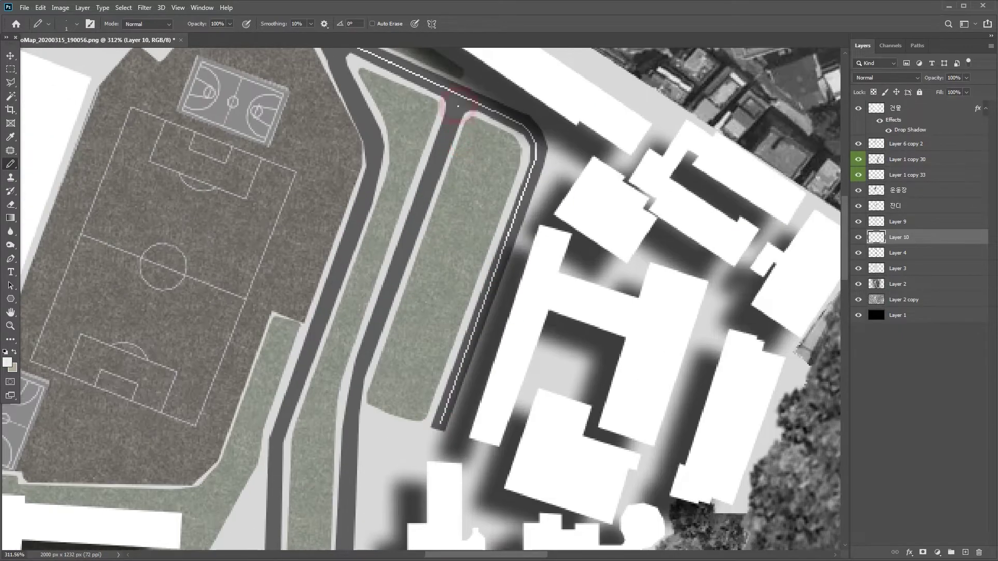
{"action": "scroll", "coordinate": [351, 421], "scroll_direction": "down", "scroll_amount": 5}
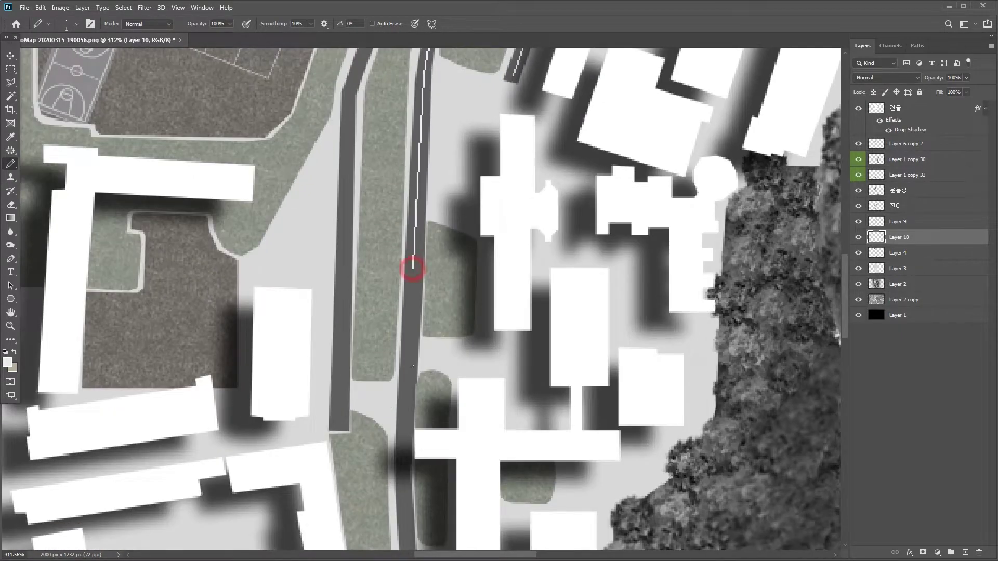
{"action": "scroll", "coordinate": [404, 438], "scroll_direction": "down", "scroll_amount": 5}
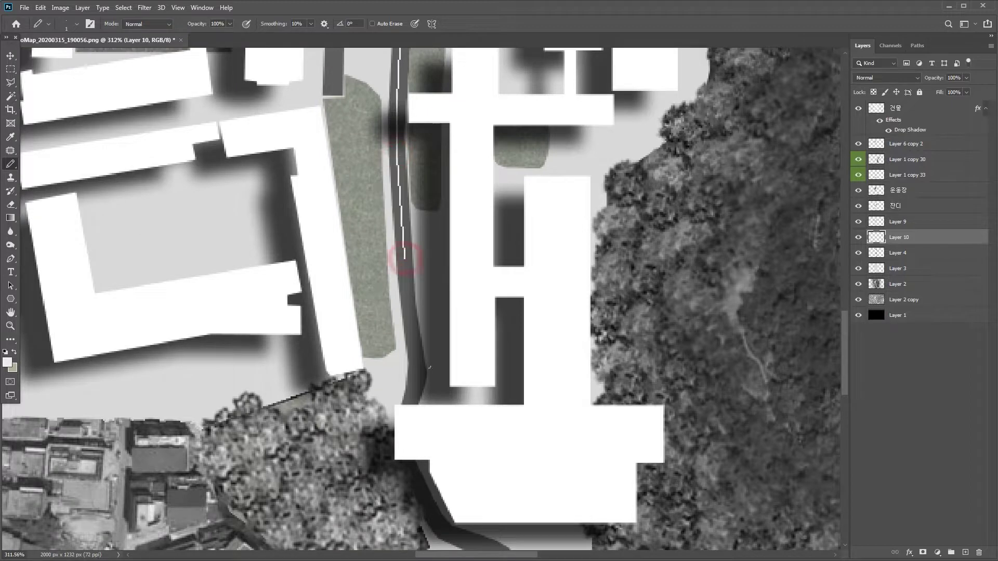
{"action": "scroll", "coordinate": [411, 404], "scroll_direction": "down", "scroll_amount": 5}
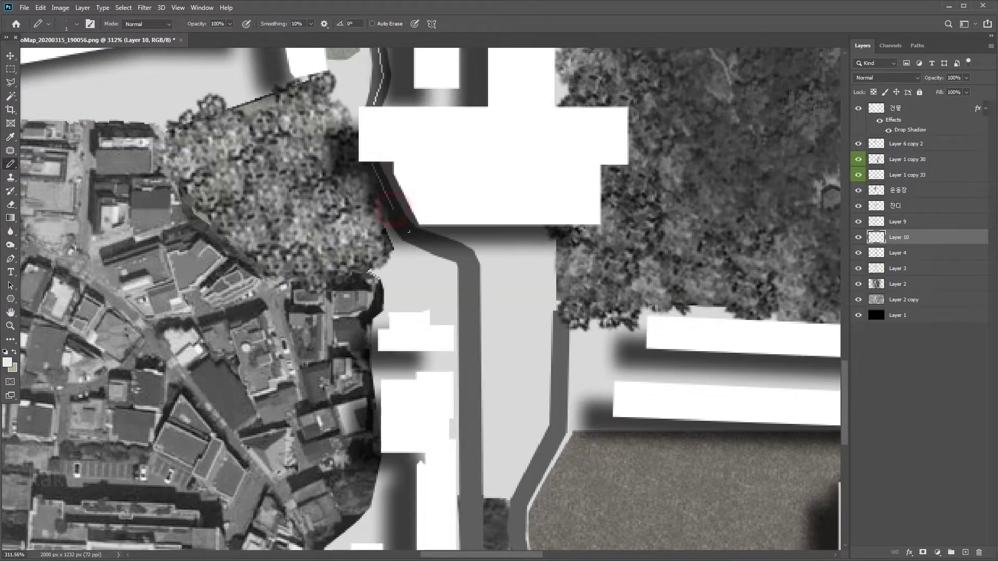
Step: Draw center lines along both southern entrance roads, including the curved road around the lower sports ground
{"action": "left_click_drag", "start_coordinate": [489, 401], "coordinate": [461, 102]}
{"action": "left_click_drag", "start_coordinate": [533, 150], "coordinate": [448, 362]}
{"action": "left_click", "coordinate": [446, 231], "text": "shift"}
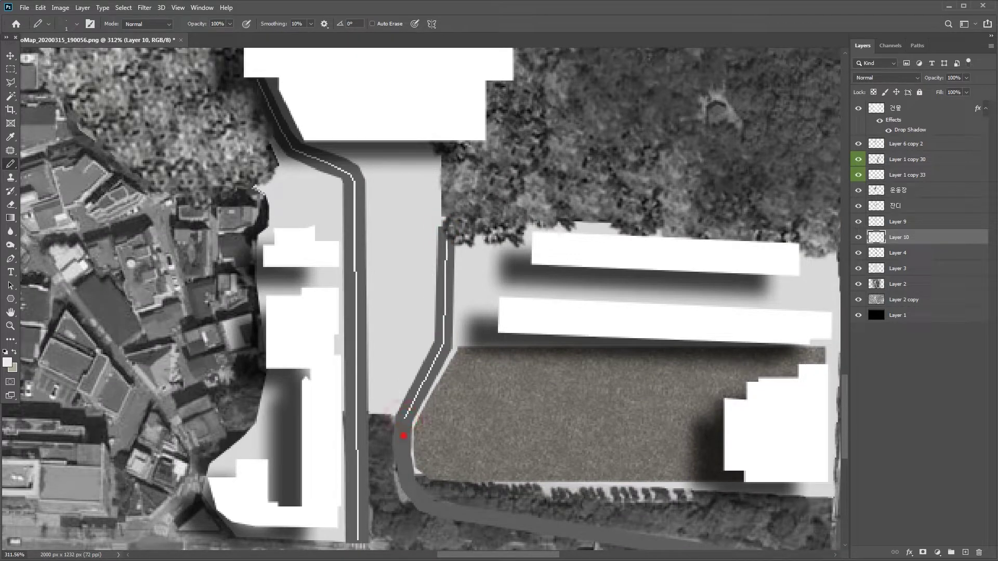
{"action": "left_click_drag", "start_coordinate": [446, 442], "coordinate": [354, 285]}
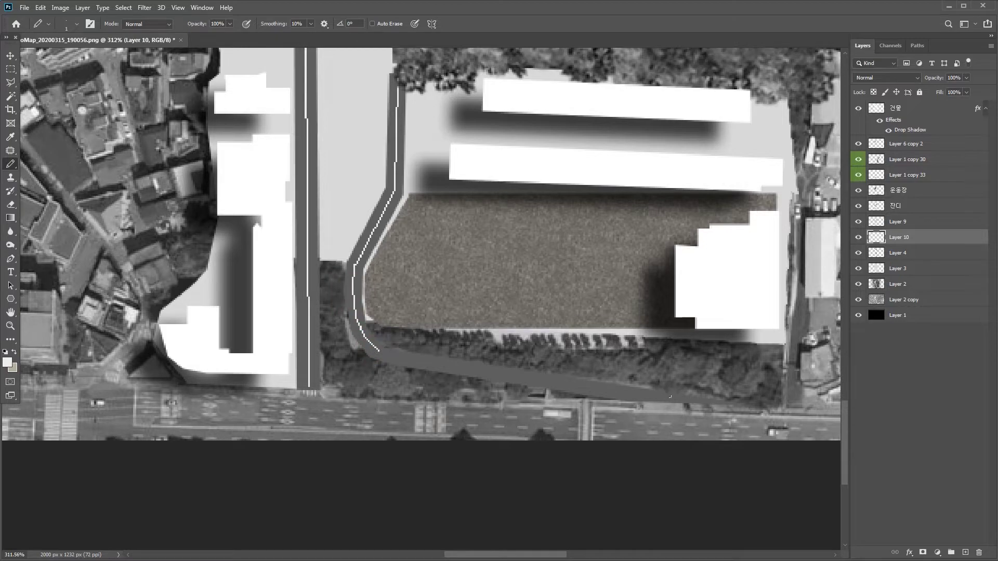
{"action": "scroll", "coordinate": [670, 397], "scroll_direction": "down", "scroll_amount": 5}
Step: Draw a center line along the road running beside the main sports field up to its northern junction
{"action": "scroll", "coordinate": [447, 291], "scroll_direction": "up", "scroll_amount": 4}
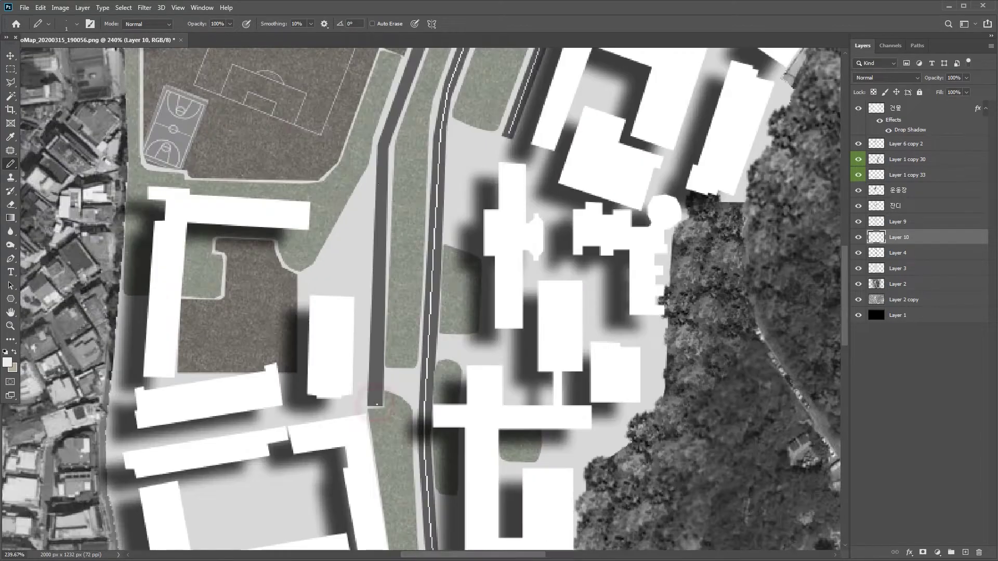
{"action": "left_click_drag", "start_coordinate": [385, 145], "coordinate": [327, 431]}
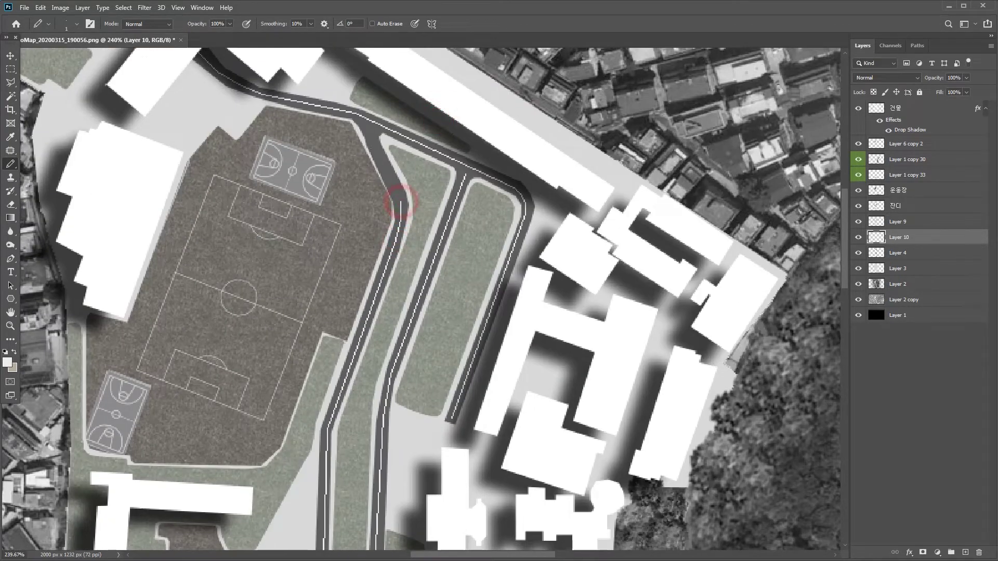
{"action": "scroll", "coordinate": [369, 127], "scroll_direction": "down", "scroll_amount": 4}
{"action": "scroll", "coordinate": [411, 171], "scroll_direction": "up", "scroll_amount": 3}
Step: Select the main sports ground on the 운동장 layer and copy it to a new layer
{"action": "right_click", "coordinate": [407, 167], "text": "ctrl"}
{"action": "left_click", "coordinate": [416, 179]}
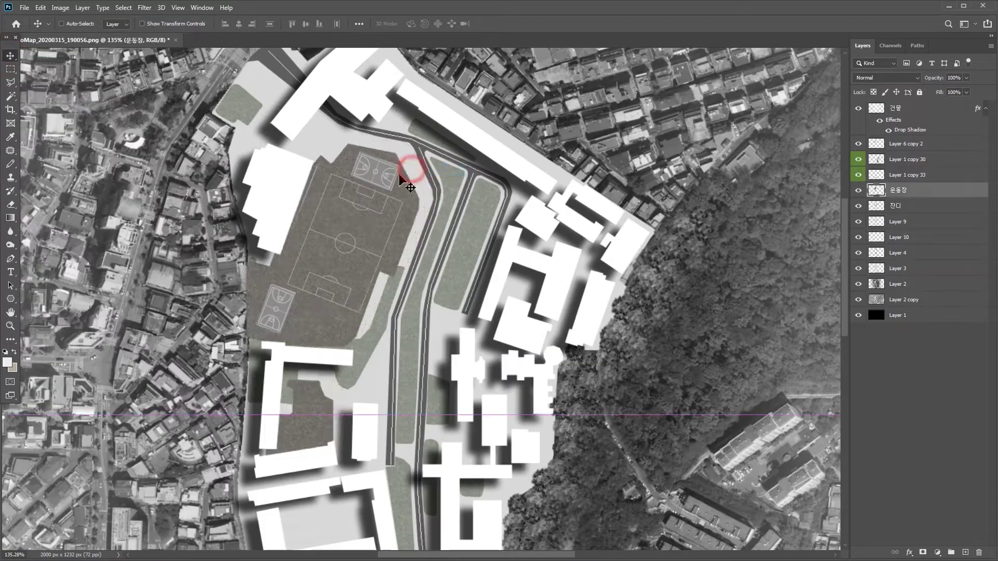
{"action": "key", "text": "l"}
{"action": "left_click", "coordinate": [562, 192]}
{"action": "key", "text": "ctrl+j"}
Step: Add an Inner Shadow to the copied sports ground with 35% opacity, 14 px distance and 7 px size
{"action": "left_click", "coordinate": [909, 552]}
{"action": "left_click", "coordinate": [931, 480]}
{"action": "left_click_drag", "start_coordinate": [710, 321], "coordinate": [717, 321]}
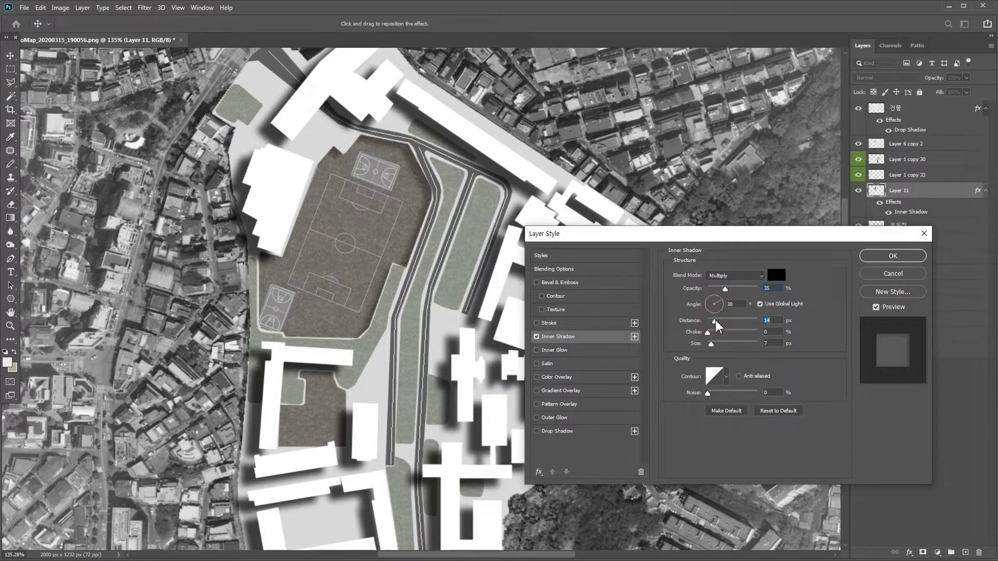
{"action": "left_click", "coordinate": [893, 256]}
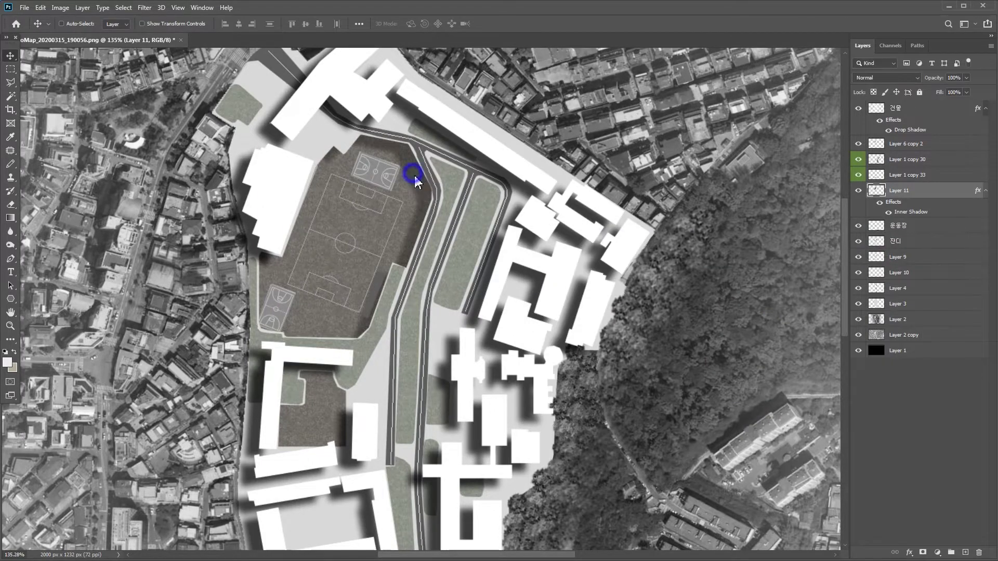
Step: Lasso the strip along the sports ground's northeastern edge and copy it to a new layer
{"action": "scroll", "coordinate": [401, 174], "scroll_direction": "down", "scroll_amount": 2}
{"action": "scroll", "coordinate": [394, 178], "scroll_direction": "down", "scroll_amount": 2}
{"action": "scroll", "coordinate": [393, 178], "scroll_direction": "up", "scroll_amount": 4}
{"action": "left_click", "coordinate": [354, 141]}
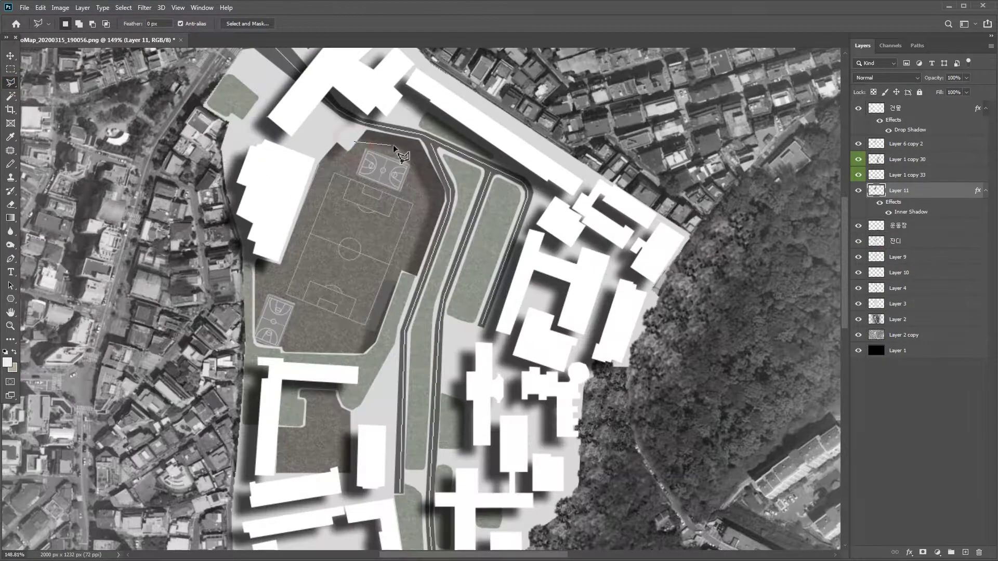
{"action": "key", "text": "v"}
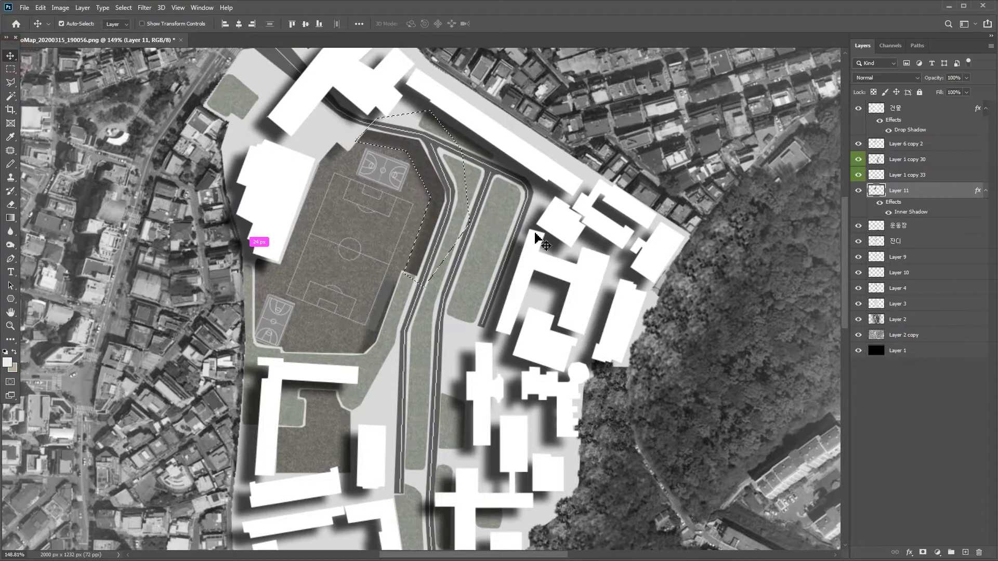
{"action": "key", "text": "ctrl+j"}
Step: Adjust the edge strip's tones with Curves and activate the midtone toning brush at 25% exposure
{"action": "key", "text": "ctrl+m"}
{"action": "left_click", "coordinate": [961, 114]}
{"action": "left_click", "coordinate": [10, 231]}
{"action": "left_click", "coordinate": [9, 247]}
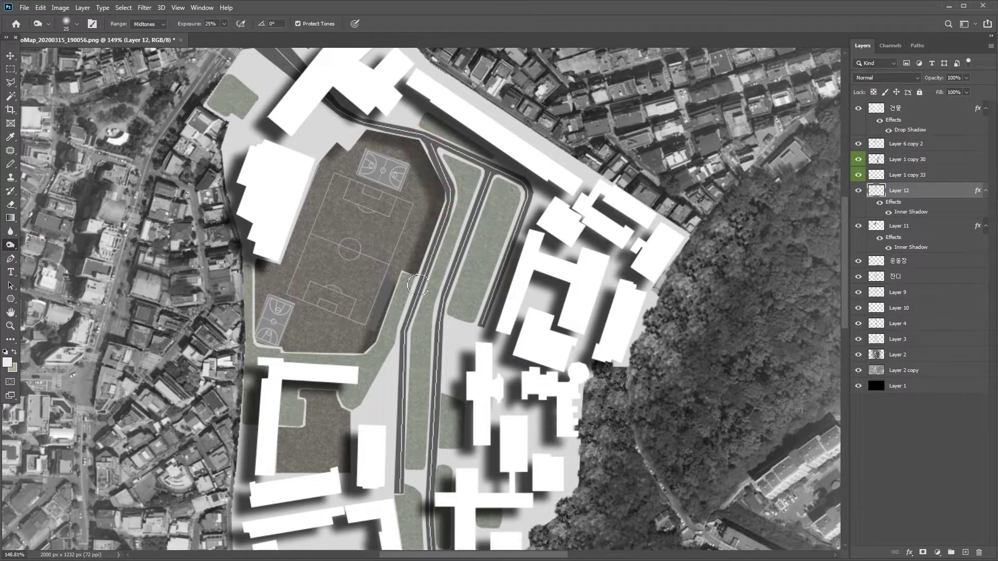
Step: Turn the edge strip gray by setting its saturation to -100 and reducing its lightness with Hue/Saturation
{"action": "key", "text": "ctrl+u"}
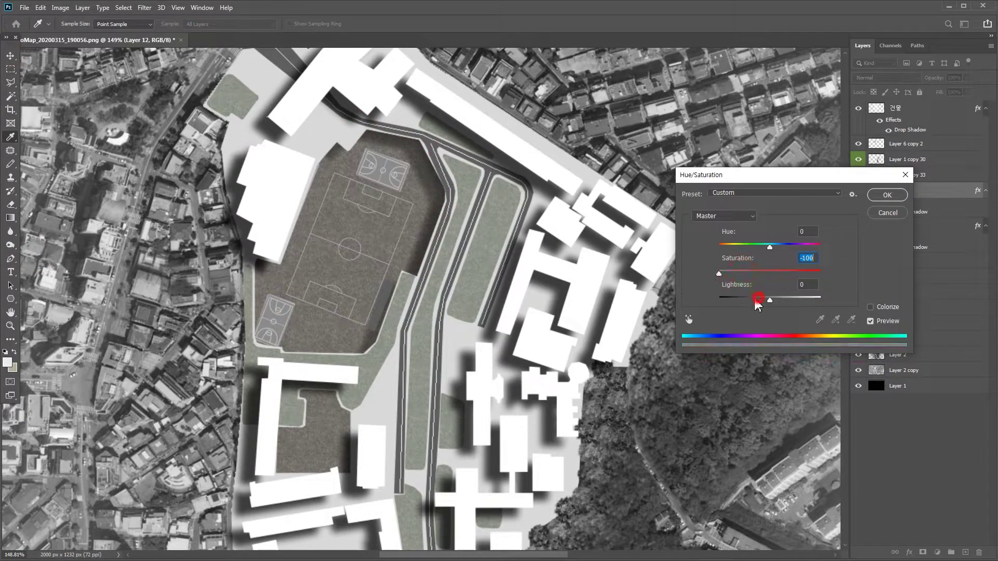
{"action": "left_click_drag", "start_coordinate": [759, 301], "coordinate": [757, 300]}
{"action": "key", "text": "Return"}
Step: Brighten the edge strip by setting its lightness to +20 with Hue/Saturation
{"action": "scroll", "coordinate": [769, 264], "scroll_direction": "down", "scroll_amount": 5}
{"action": "scroll", "coordinate": [770, 264], "scroll_direction": "up", "scroll_amount": 3}
{"action": "key", "text": "ctrl+u"}
{"action": "left_click_drag", "start_coordinate": [770, 298], "coordinate": [779, 300]}
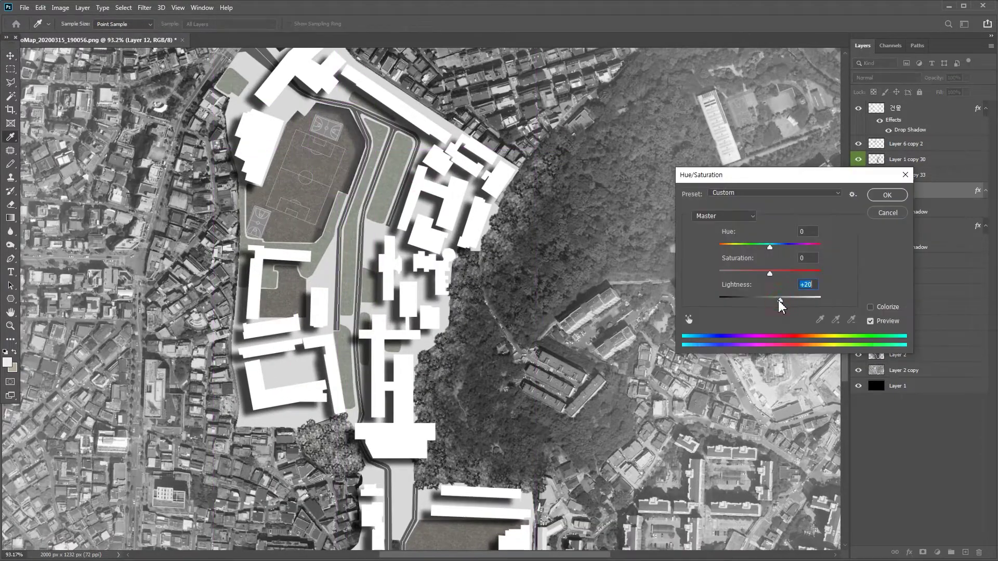
{"action": "left_click", "coordinate": [874, 195]}
Step: Copy the round and notched outline tree symbols from the landscape source document into the site plan and separate them
{"action": "scroll", "coordinate": [450, 188], "scroll_direction": "down", "scroll_amount": 2}
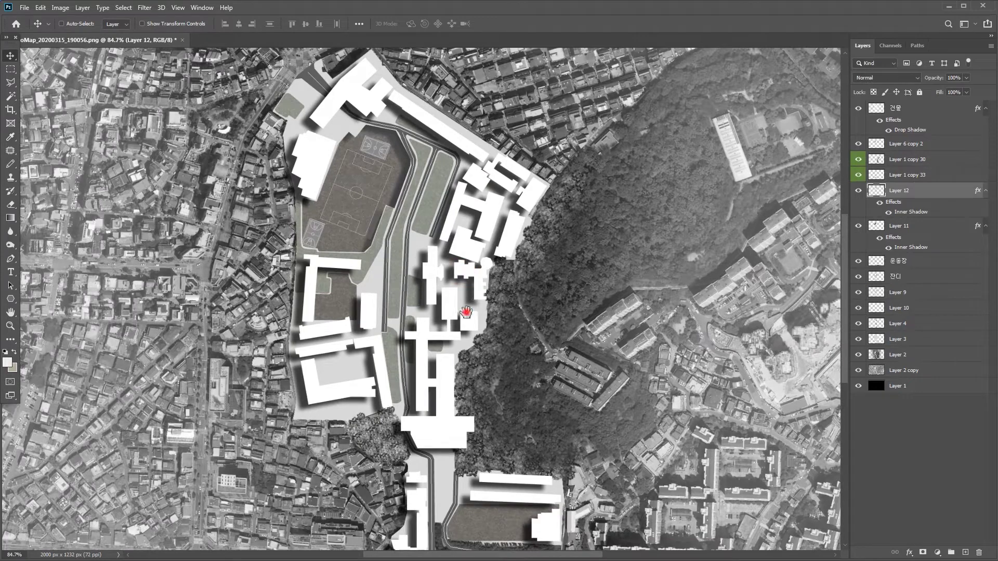
{"action": "scroll", "coordinate": [473, 299], "scroll_direction": "down", "scroll_amount": 1}
{"action": "left_click", "coordinate": [458, 543]}
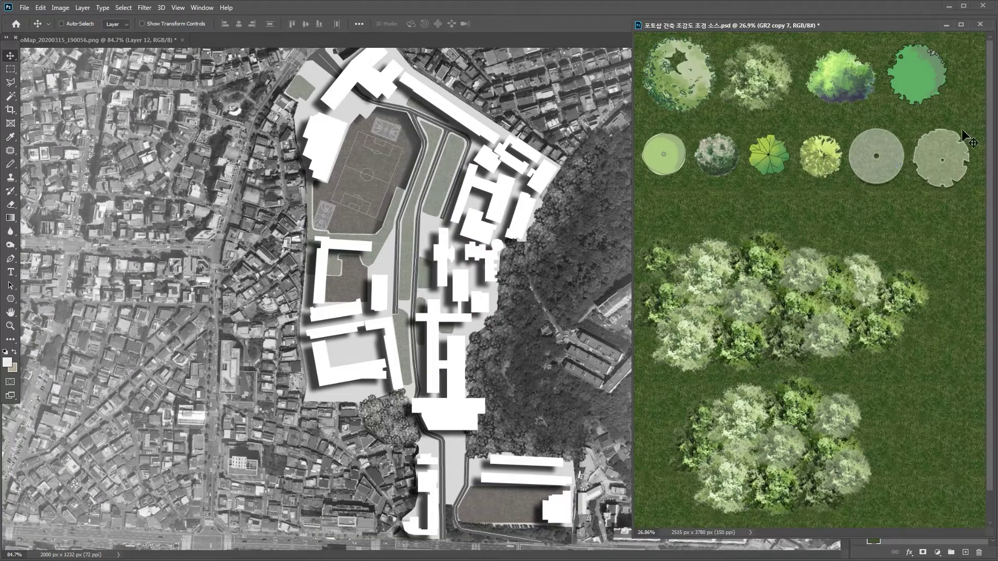
{"action": "left_click_drag", "start_coordinate": [917, 183], "coordinate": [460, 151]}
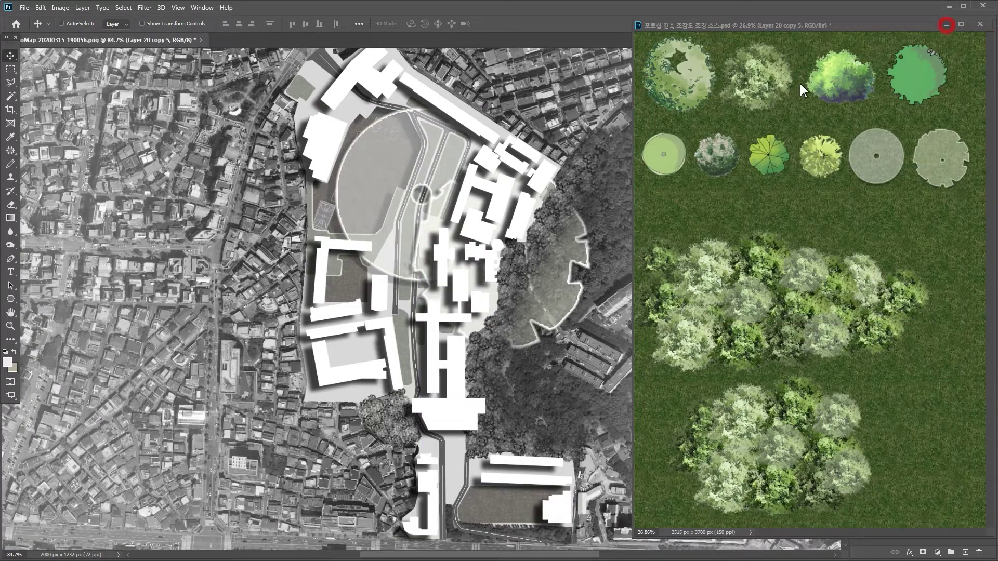
{"action": "right_click", "coordinate": [381, 170]}
{"action": "left_click", "coordinate": [434, 193]}
{"action": "left_click_drag", "start_coordinate": [434, 193], "coordinate": [717, 133]}
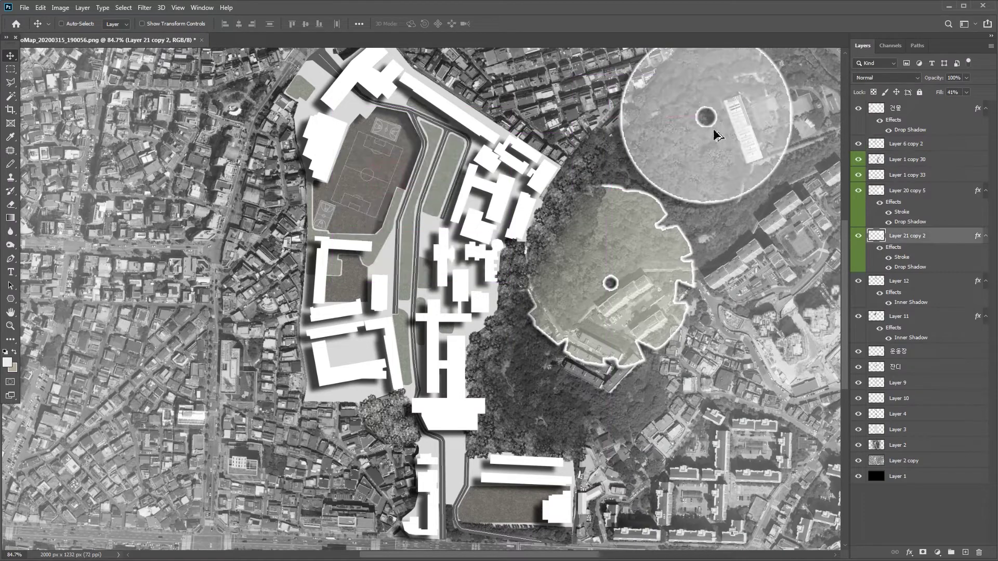
Step: Duplicate the notched tree symbol and move the copy and the round tree over the campus
{"action": "left_click_drag", "start_coordinate": [691, 267], "coordinate": [722, 262]}
{"action": "left_click_drag", "start_coordinate": [722, 262], "coordinate": [484, 135]}
{"action": "scroll", "coordinate": [532, 90], "scroll_direction": "up", "scroll_amount": 1}
{"action": "left_click_drag", "start_coordinate": [675, 116], "coordinate": [387, 256]}
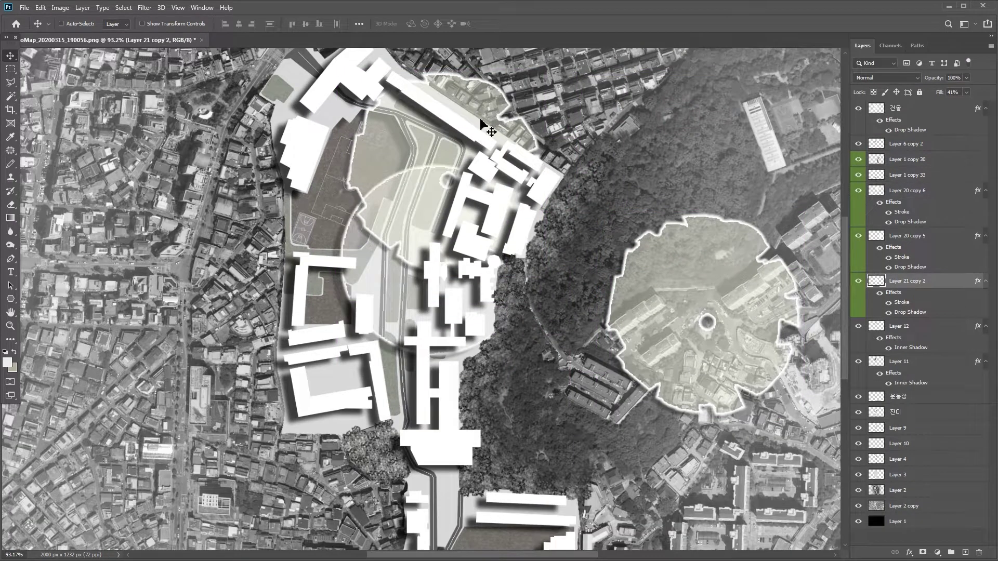
Step: Select the notched tree copy and the round tree together and scale them down to site plan tree size
{"action": "left_click", "coordinate": [487, 122], "text": "ctrl+shift"}
{"action": "key", "text": "ctrl+t"}
{"action": "left_click_drag", "start_coordinate": [538, 75], "coordinate": [456, 121]}
{"action": "key", "text": "Return"}
Step: Position the small notched and round trees at the northern end of the eastern grass strip
{"action": "scroll", "coordinate": [441, 158], "scroll_direction": "up", "scroll_amount": 3}
{"action": "right_click", "coordinate": [411, 177]}
{"action": "left_click", "coordinate": [424, 179]}
{"action": "right_click", "coordinate": [420, 188]}
{"action": "left_click", "coordinate": [425, 192]}
{"action": "left_click_drag", "start_coordinate": [424, 192], "coordinate": [444, 146]}
{"action": "right_click", "coordinate": [456, 115]}
{"action": "left_click", "coordinate": [463, 120]}
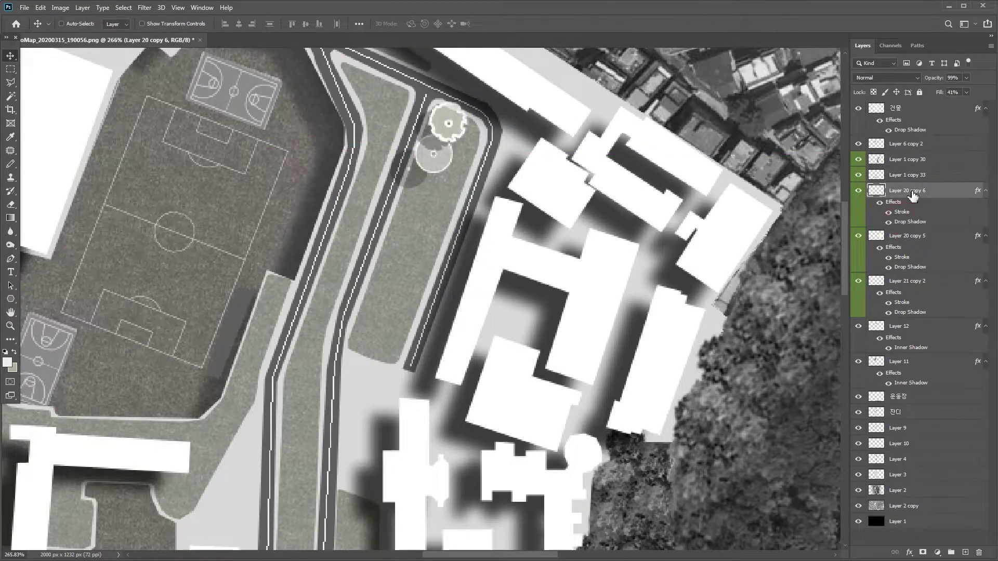
Step: Set the small notched tree's drop shadow distance to 7 px and the large notched tree's shadow opacity to 19%
{"action": "double_click", "coordinate": [910, 221]}
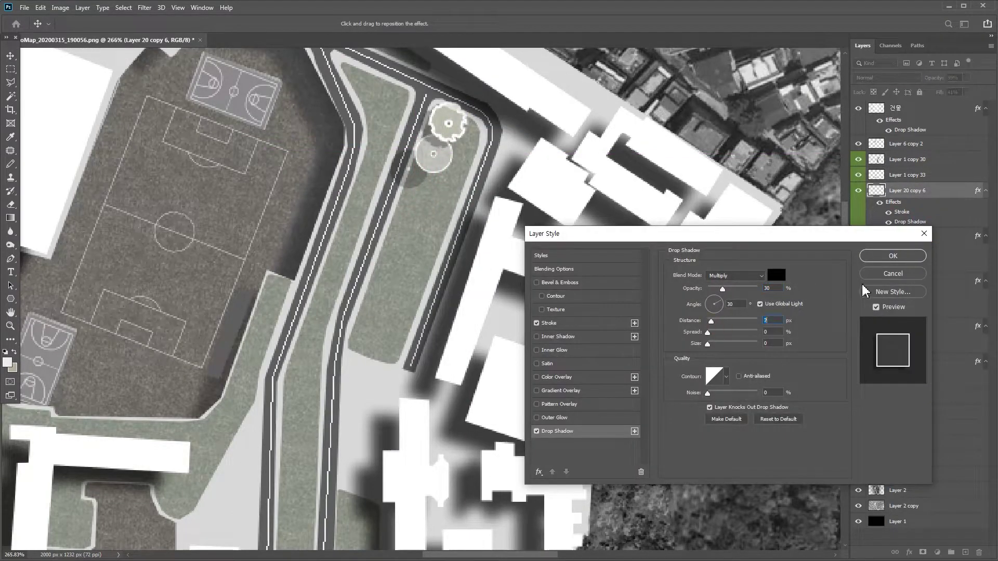
{"action": "left_click", "coordinate": [893, 256]}
{"action": "left_click", "coordinate": [906, 269]}
{"action": "double_click", "coordinate": [907, 267]}
{"action": "left_click", "coordinate": [722, 289]}
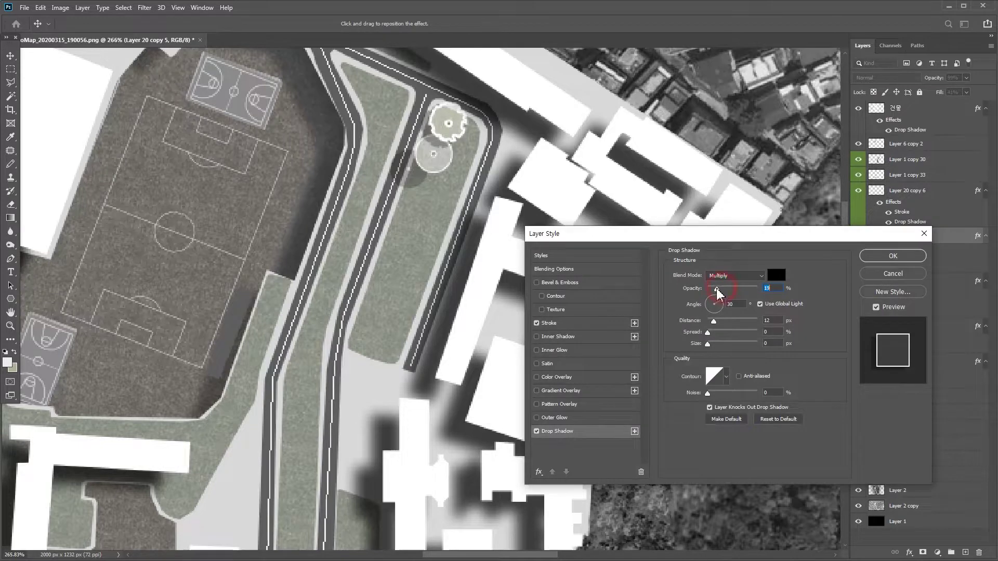
{"action": "key", "text": "Return"}
Step: Shorten the small round tree's drop shadow so it sits close to the symbol
{"action": "left_click", "coordinate": [902, 317]}
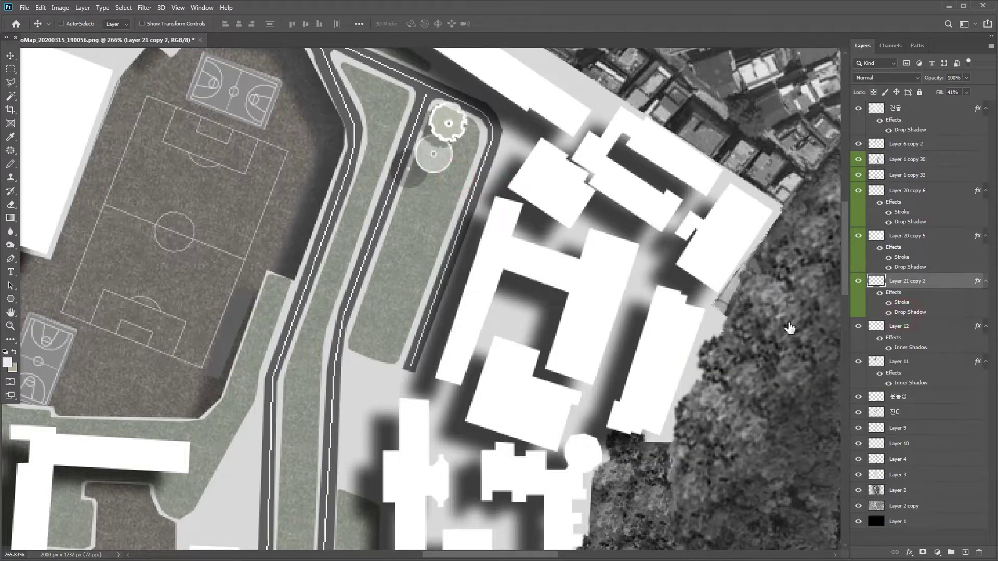
{"action": "key", "text": "Return"}
{"action": "left_click", "coordinate": [902, 294]}
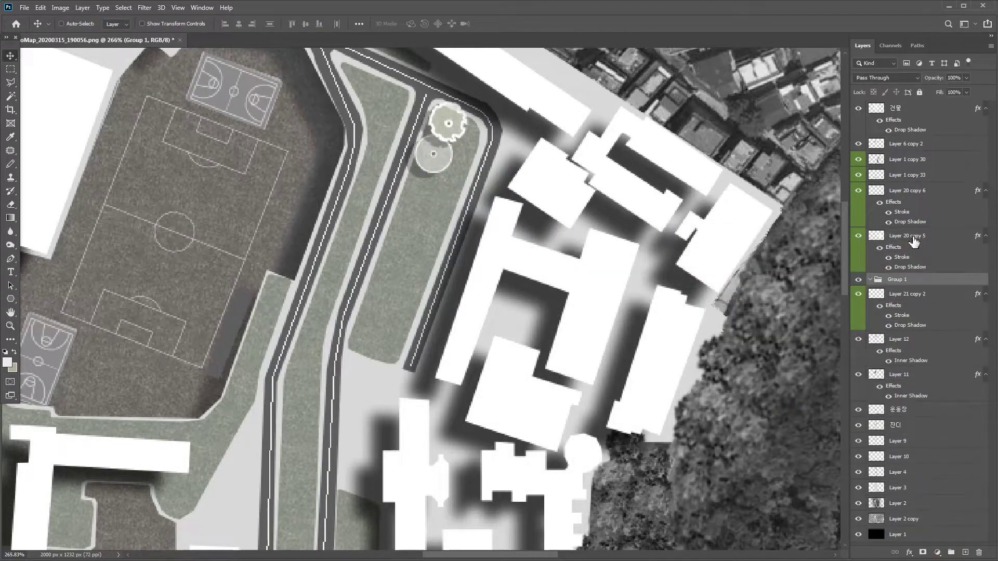
Step: Group the small trees above all other layers and copy the notched and round pair along the grass strips, field edge and courtyard
{"action": "key", "text": "ctrl+g"}
{"action": "left_click_drag", "start_coordinate": [910, 284], "coordinate": [914, 112]}
{"action": "left_click_drag", "start_coordinate": [446, 156], "coordinate": [301, 360]}
{"action": "left_click_drag", "start_coordinate": [409, 408], "coordinate": [677, 189]}
{"action": "left_click_drag", "start_coordinate": [569, 160], "coordinate": [531, 104]}
{"action": "left_click_drag", "start_coordinate": [531, 104], "coordinate": [545, 314]}
{"action": "scroll", "coordinate": [379, 248], "scroll_direction": "down", "scroll_amount": 5}
{"action": "scroll", "coordinate": [545, 314], "scroll_direction": "down", "scroll_amount": 3}
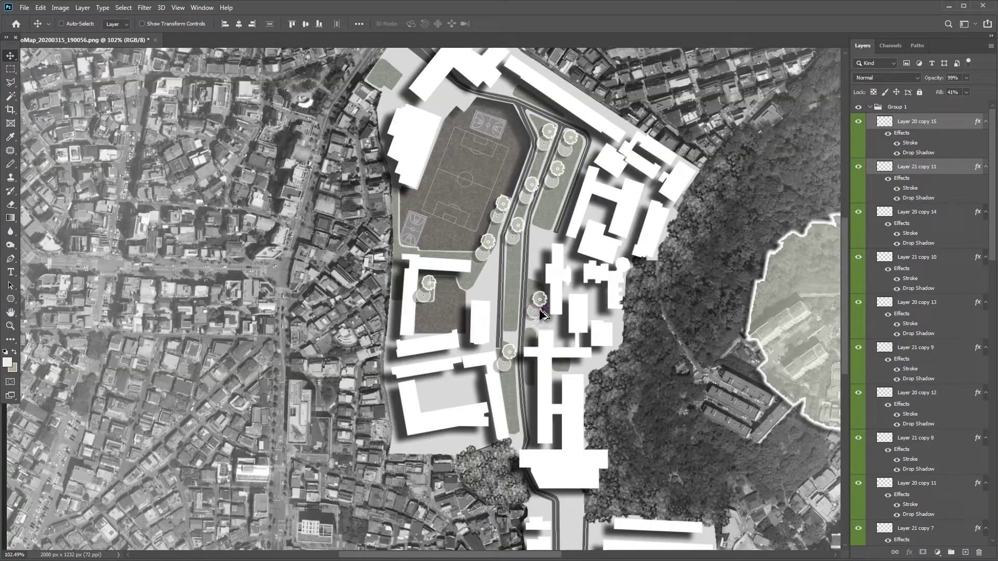
{"action": "scroll", "coordinate": [374, 84], "scroll_direction": "up", "scroll_amount": 3}
Step: Copy a single notched tree, enlarge it and scatter varied copies along the grass strips and the field's eastern edge
{"action": "right_click", "coordinate": [383, 62]}
{"action": "left_click", "coordinate": [388, 86]}
{"action": "left_click_drag", "start_coordinate": [397, 89], "coordinate": [679, 252]}
{"action": "scroll", "coordinate": [626, 130], "scroll_direction": "up", "scroll_amount": 5}
{"action": "key", "text": "ctrl+t"}
{"action": "key", "text": "Return"}
{"action": "left_click_drag", "start_coordinate": [675, 250], "coordinate": [558, 370]}
{"action": "left_click_drag", "start_coordinate": [567, 369], "coordinate": [554, 243]}
{"action": "left_click_drag", "start_coordinate": [552, 246], "coordinate": [512, 330]}
{"action": "scroll", "coordinate": [516, 290], "scroll_direction": "down", "scroll_amount": 6}
{"action": "left_click_drag", "start_coordinate": [514, 311], "coordinate": [520, 306]}
Step: Scale the southernmost notched tree down to shrub size and copy it along the grass strips, northern edge and building planters
{"action": "key", "text": "ctrl+t"}
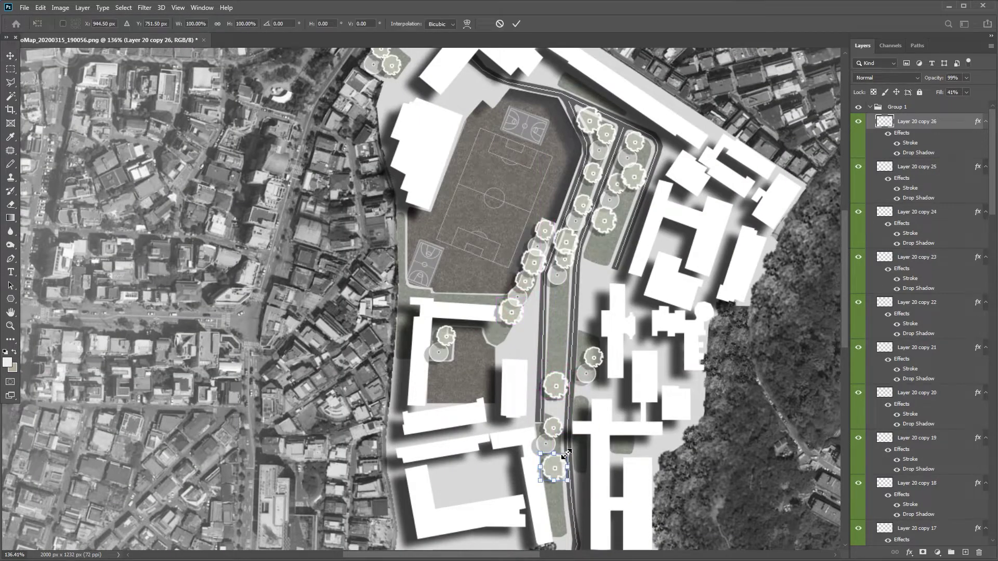
{"action": "key", "text": "Return"}
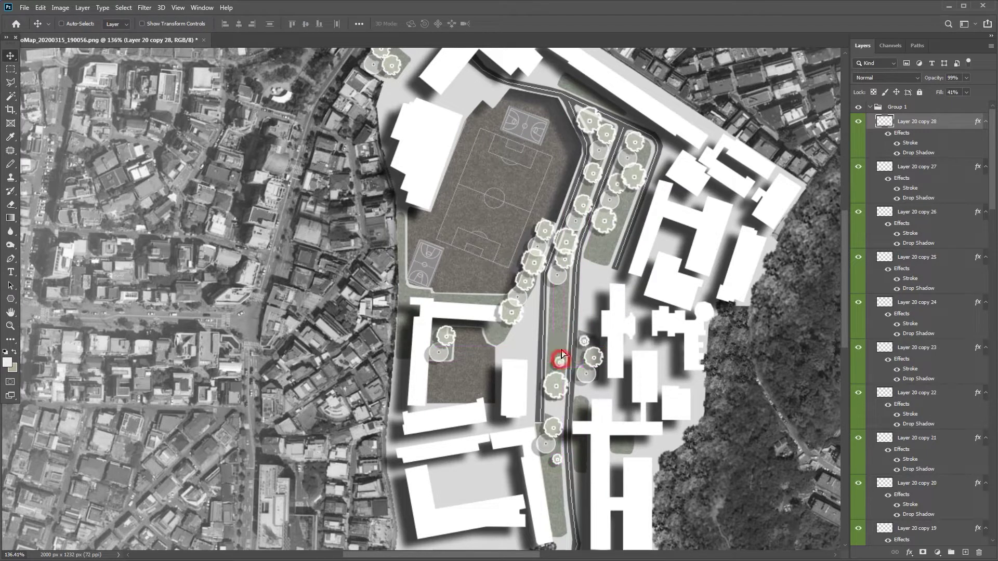
{"action": "left_click_drag", "start_coordinate": [627, 196], "coordinate": [645, 155]}
{"action": "left_click_drag", "start_coordinate": [645, 155], "coordinate": [591, 97]}
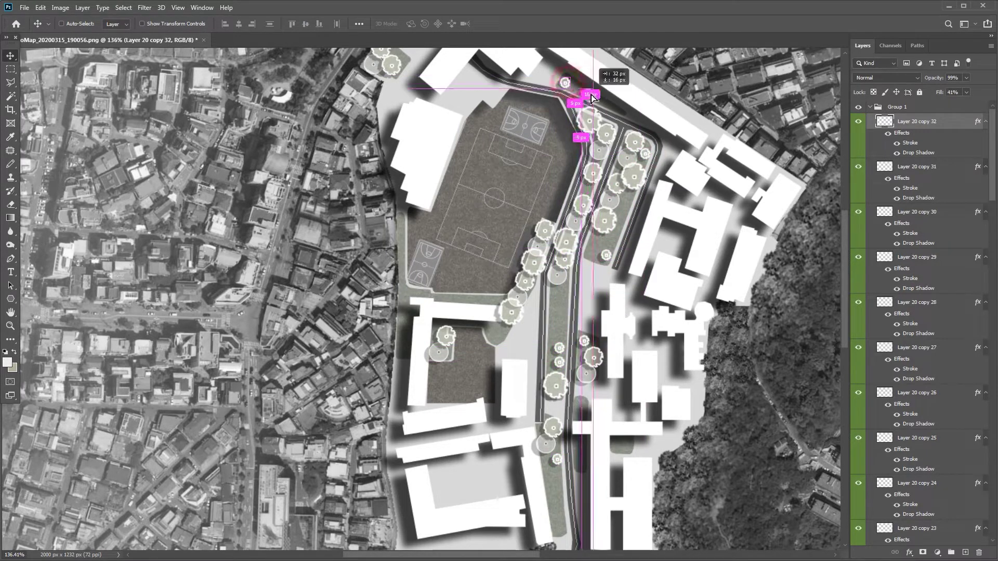
{"action": "left_click_drag", "start_coordinate": [602, 406], "coordinate": [619, 446]}
Step: Copy a round tree into the gaps on the grass strips, the courtyard corner and along the sports field's western edge
{"action": "right_click", "coordinate": [612, 207]}
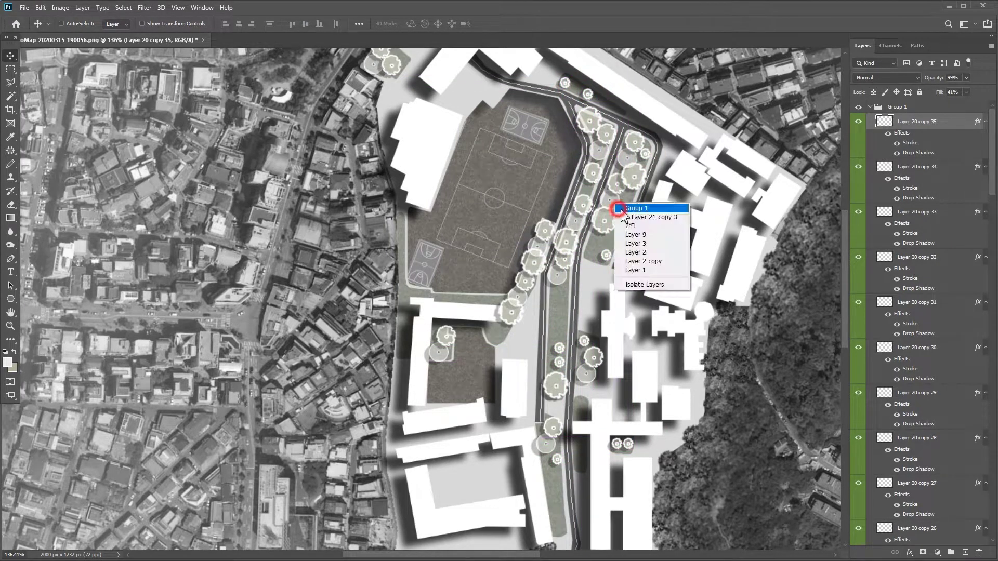
{"action": "left_click", "coordinate": [622, 207]}
{"action": "left_click_drag", "start_coordinate": [606, 200], "coordinate": [498, 332]}
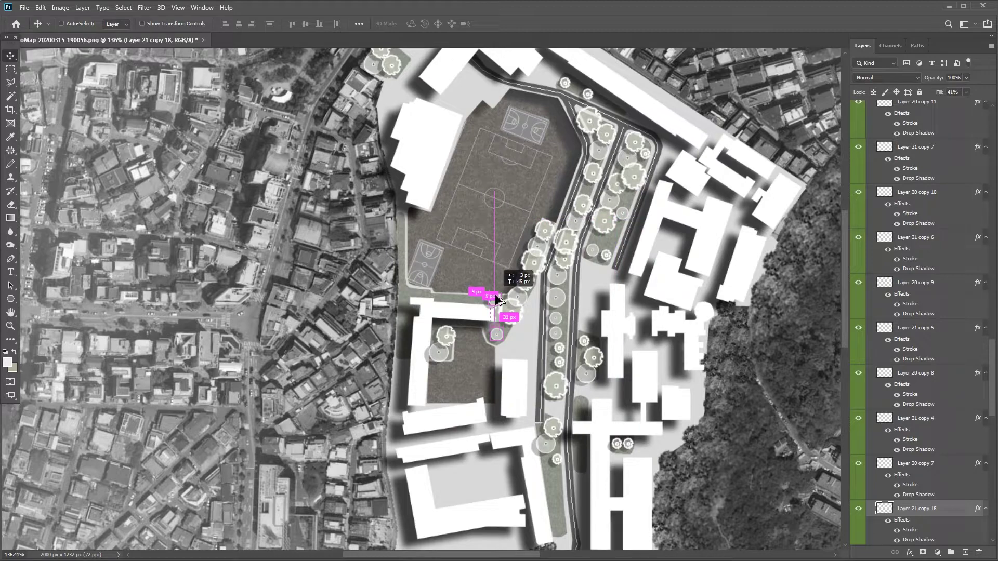
{"action": "left_click_drag", "start_coordinate": [406, 325], "coordinate": [402, 112]}
{"action": "scroll", "coordinate": [404, 226], "scroll_direction": "down", "scroll_amount": 2}
{"action": "scroll", "coordinate": [526, 423], "scroll_direction": "up", "scroll_amount": 5}
{"action": "left_click_drag", "start_coordinate": [472, 356], "coordinate": [526, 282]}
{"action": "scroll", "coordinate": [526, 282], "scroll_direction": "down", "scroll_amount": 5}
{"action": "scroll", "coordinate": [415, 216], "scroll_direction": "up", "scroll_amount": 4}
Step: Copy more notched trees into the remaining gaps along the central and eastern grass strips
{"action": "right_click", "coordinate": [415, 219]}
{"action": "left_click", "coordinate": [455, 235]}
{"action": "scroll", "coordinate": [408, 255], "scroll_direction": "up", "scroll_amount": 2}
{"action": "left_click_drag", "start_coordinate": [408, 199], "coordinate": [408, 306]}
{"action": "right_click", "coordinate": [393, 308]}
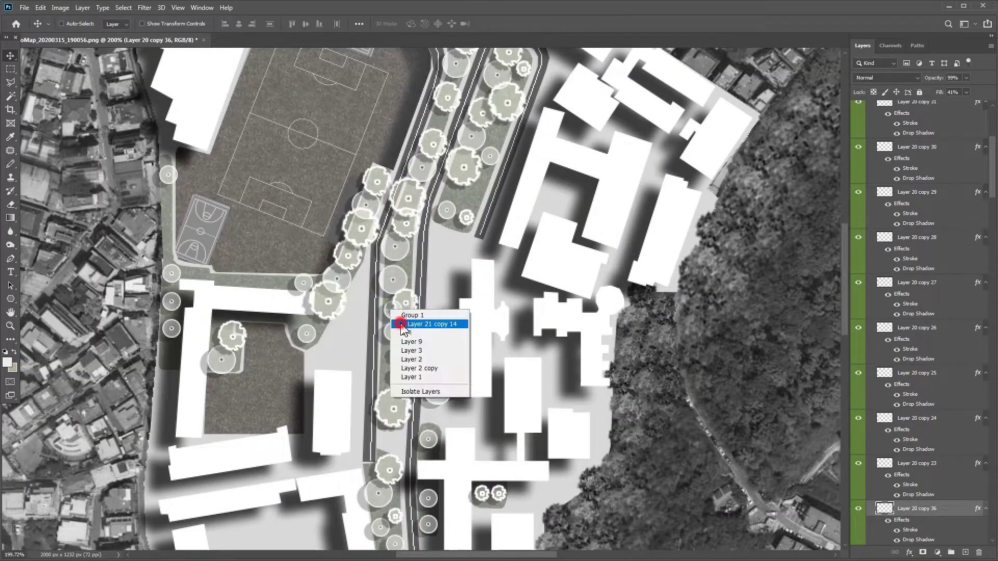
{"action": "right_click", "coordinate": [393, 341]}
{"action": "left_click", "coordinate": [411, 350]}
{"action": "left_click_drag", "start_coordinate": [408, 359], "coordinate": [418, 269]}
{"action": "scroll", "coordinate": [419, 268], "scroll_direction": "down", "scroll_amount": 5}
{"action": "scroll", "coordinate": [442, 208], "scroll_direction": "up", "scroll_amount": 5}
{"action": "left_click_drag", "start_coordinate": [444, 104], "coordinate": [472, 93]}
Step: Collapse the tree group and move it beneath the building layer
{"action": "scroll", "coordinate": [426, 442], "scroll_direction": "down", "scroll_amount": 5}
{"action": "scroll", "coordinate": [438, 249], "scroll_direction": "up", "scroll_amount": 5}
{"action": "scroll", "coordinate": [464, 131], "scroll_direction": "down", "scroll_amount": 5}
{"action": "scroll", "coordinate": [456, 201], "scroll_direction": "up", "scroll_amount": 1}
{"action": "scroll", "coordinate": [920, 312], "scroll_direction": "down", "scroll_amount": 1}
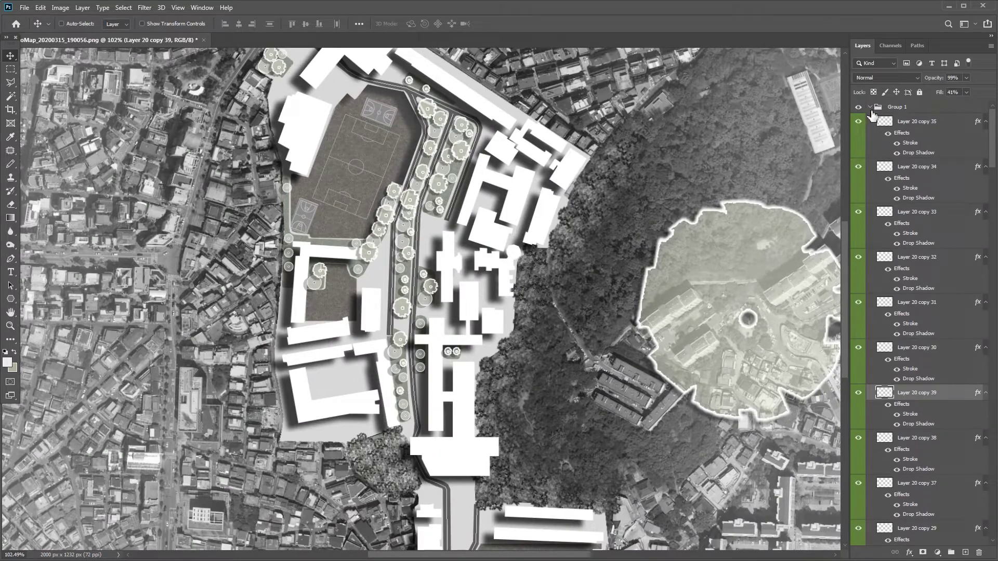
{"action": "left_click", "coordinate": [914, 108]}
{"action": "left_click_drag", "start_coordinate": [908, 109], "coordinate": [914, 151]}
Step: Delete the oversized notched tree symbol lying over the area east of the campus
{"action": "scroll", "coordinate": [429, 223], "scroll_direction": "down", "scroll_amount": 2}
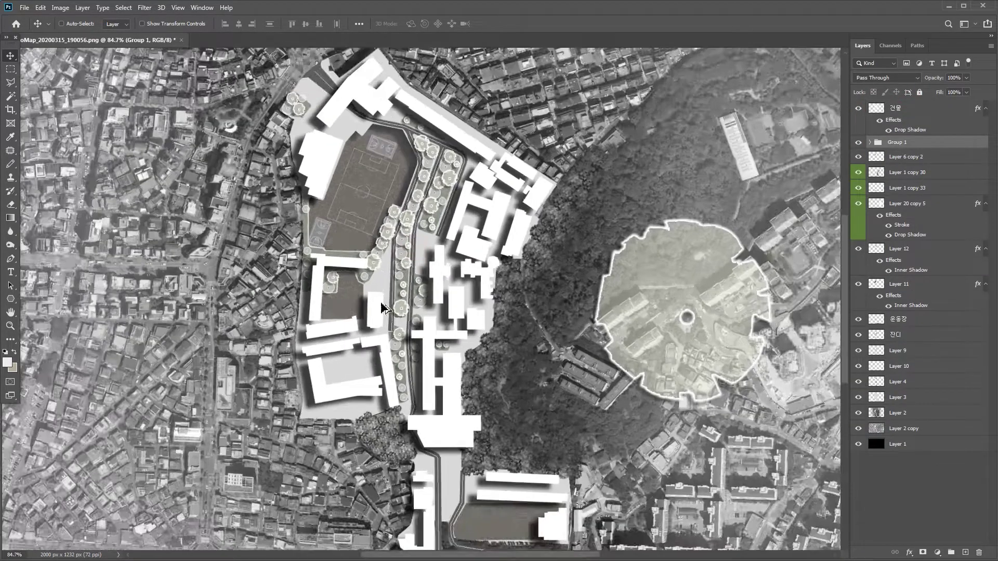
{"action": "scroll", "coordinate": [435, 366], "scroll_direction": "up", "scroll_amount": 2}
{"action": "scroll", "coordinate": [436, 366], "scroll_direction": "down", "scroll_amount": 2}
{"action": "left_click", "coordinate": [621, 301], "text": "ctrl"}
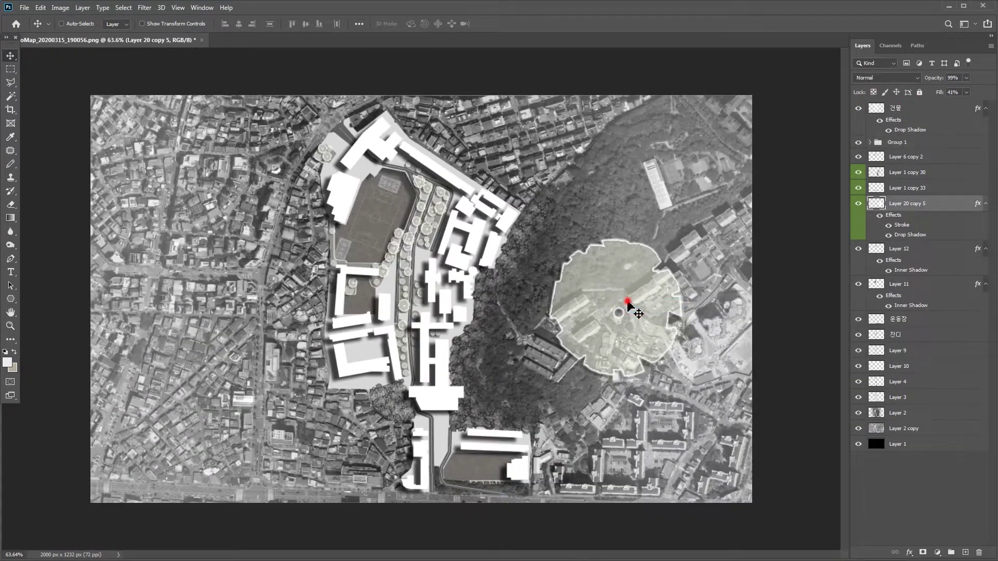
{"action": "key", "text": "Delete"}
Step: Draw a small one-pixel white rectangle on a new layer in the courtyard as a parking stall outline
{"action": "scroll", "coordinate": [400, 278], "scroll_direction": "up", "scroll_amount": 10}
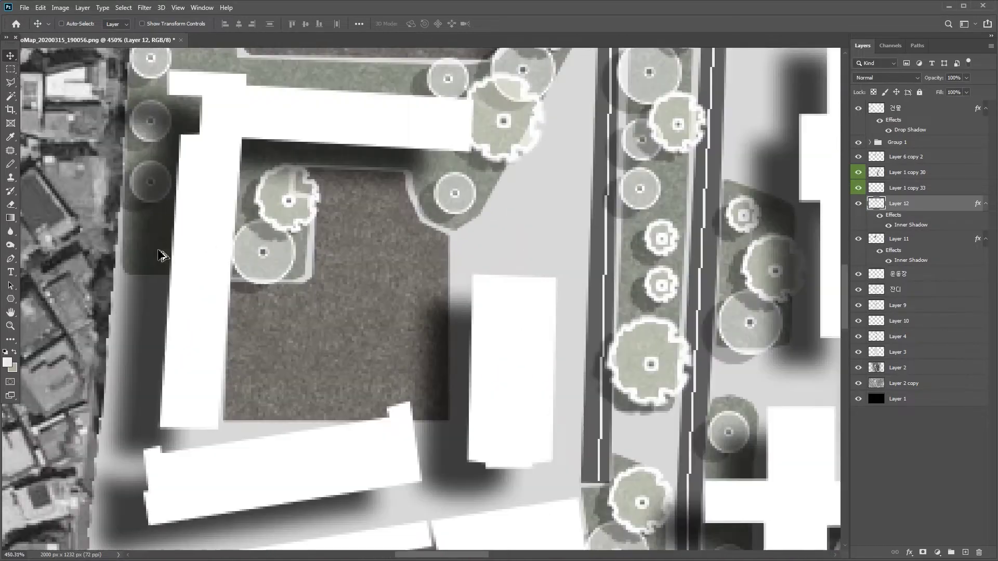
{"action": "key", "text": "m"}
{"action": "left_click_drag", "start_coordinate": [346, 285], "coordinate": [392, 300]}
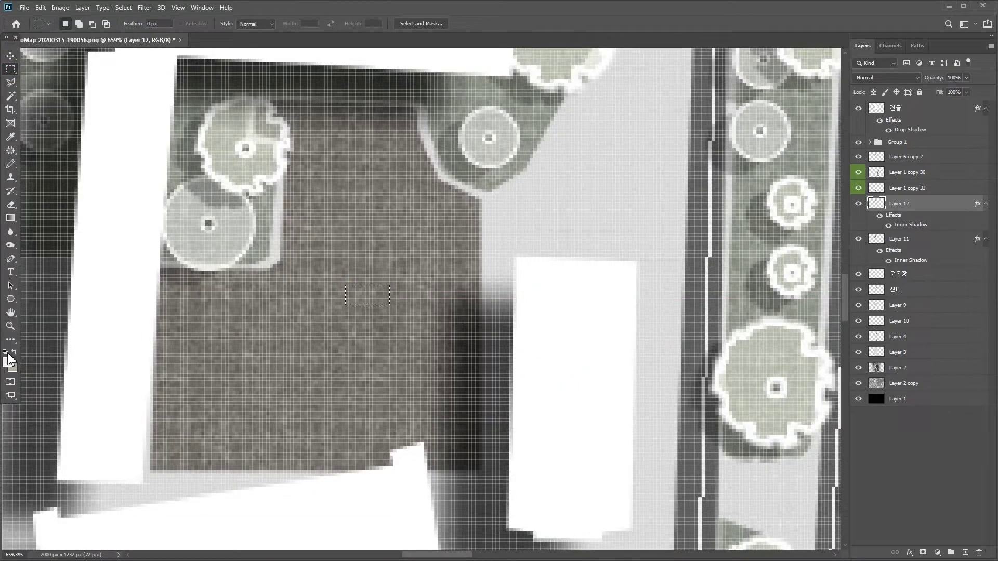
{"action": "scroll", "coordinate": [348, 305], "scroll_direction": "up", "scroll_amount": 5}
{"action": "key", "text": "b"}
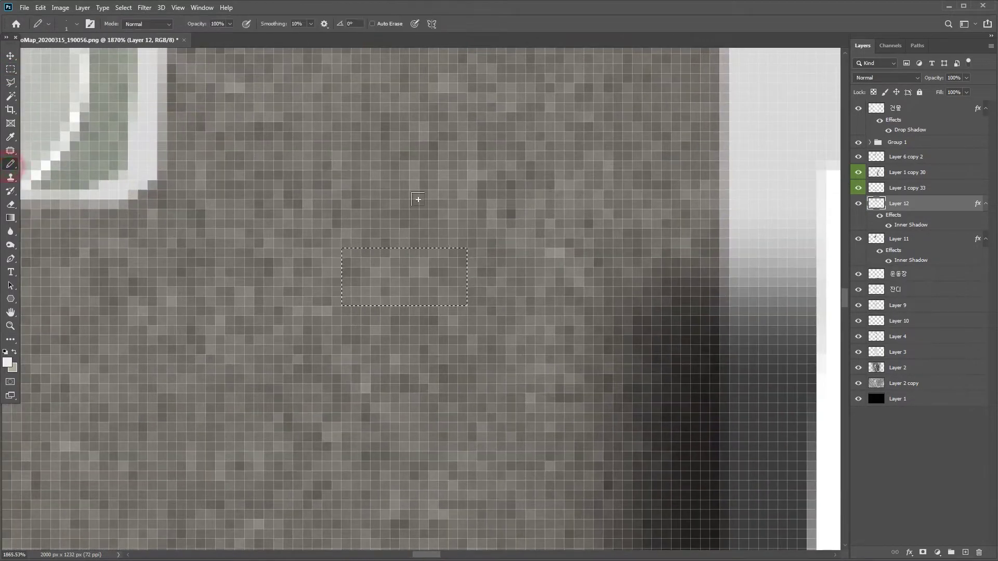
{"action": "left_click", "coordinate": [8, 362]}
{"action": "left_click", "coordinate": [737, 81]}
{"action": "left_click", "coordinate": [964, 554]}
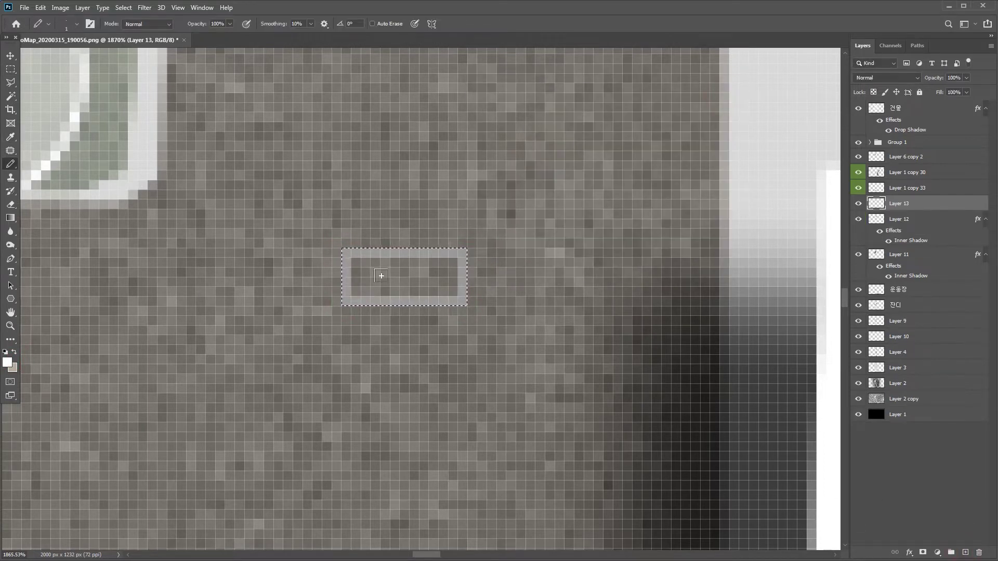
{"action": "left_click", "coordinate": [10, 70]}
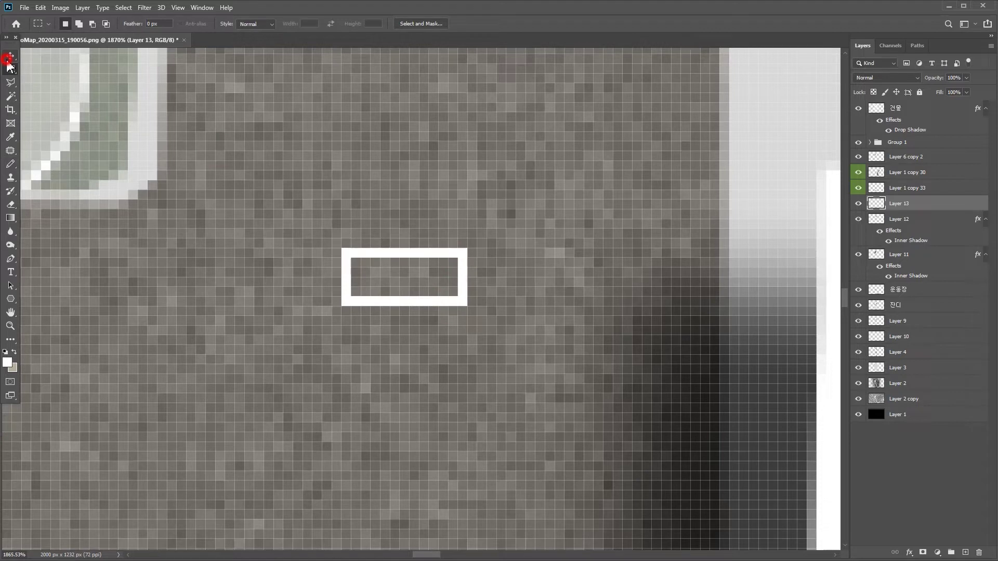
Step: Duplicate the parking stall outline upward on its own layer into a column of eleven stalls
{"action": "scroll", "coordinate": [383, 263], "scroll_direction": "down", "scroll_amount": 3}
{"action": "scroll", "coordinate": [383, 263], "scroll_direction": "up", "scroll_amount": 2}
{"action": "left_click", "coordinate": [408, 272], "text": "ctrl"}
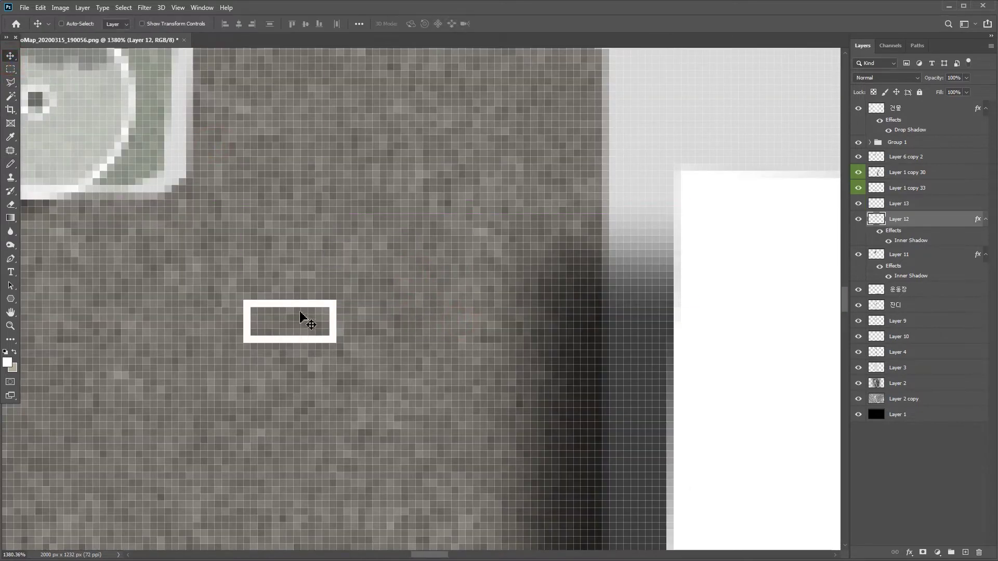
{"action": "left_click_drag", "start_coordinate": [307, 319], "coordinate": [374, 317]}
{"action": "key", "text": "v"}
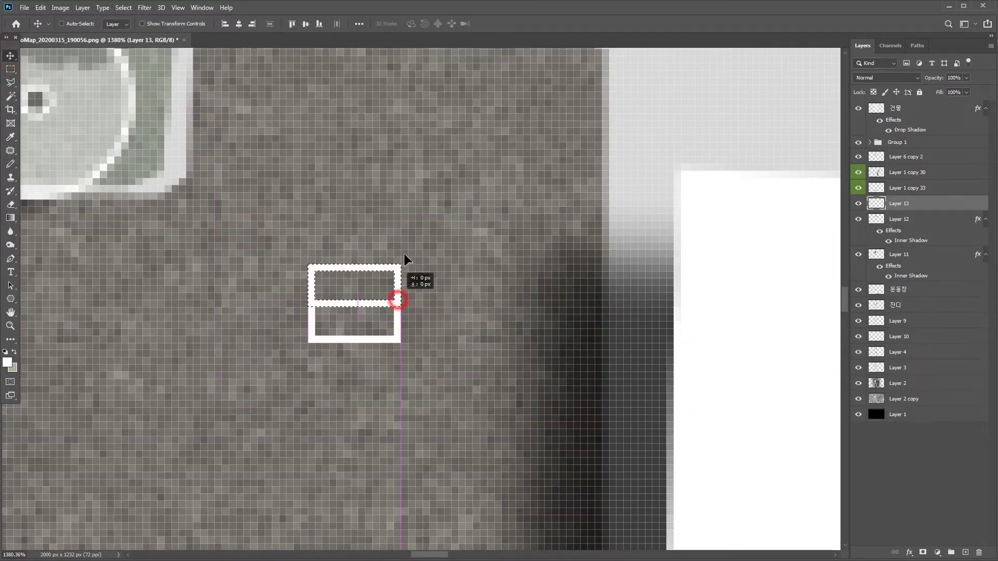
{"action": "left_click_drag", "start_coordinate": [402, 226], "coordinate": [399, 83]}
{"action": "left_click_drag", "start_coordinate": [415, 155], "coordinate": [456, 307]}
{"action": "left_click_drag", "start_coordinate": [439, 187], "coordinate": [434, 58]}
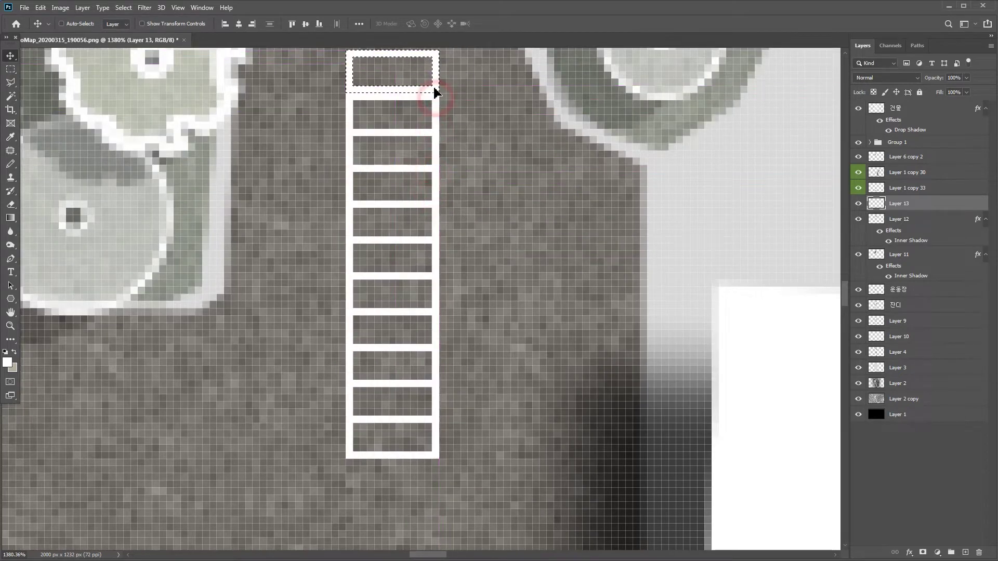
{"action": "scroll", "coordinate": [110, 91], "scroll_direction": "up", "scroll_amount": 1}
{"action": "scroll", "coordinate": [362, 121], "scroll_direction": "down", "scroll_amount": 1}
Step: Try to rotate the stall column 90 degrees and lay it along the courtyard's southern side
{"action": "left_click_drag", "start_coordinate": [349, 98], "coordinate": [515, 387]}
{"action": "left_click", "coordinate": [11, 55]}
{"action": "scroll", "coordinate": [416, 341], "scroll_direction": "down", "scroll_amount": 1}
{"action": "key", "text": "ctrl+t"}
{"action": "left_click_drag", "start_coordinate": [470, 252], "coordinate": [442, 353]}
{"action": "key", "text": "Return"}
{"action": "left_click_drag", "start_coordinate": [450, 285], "coordinate": [397, 412]}
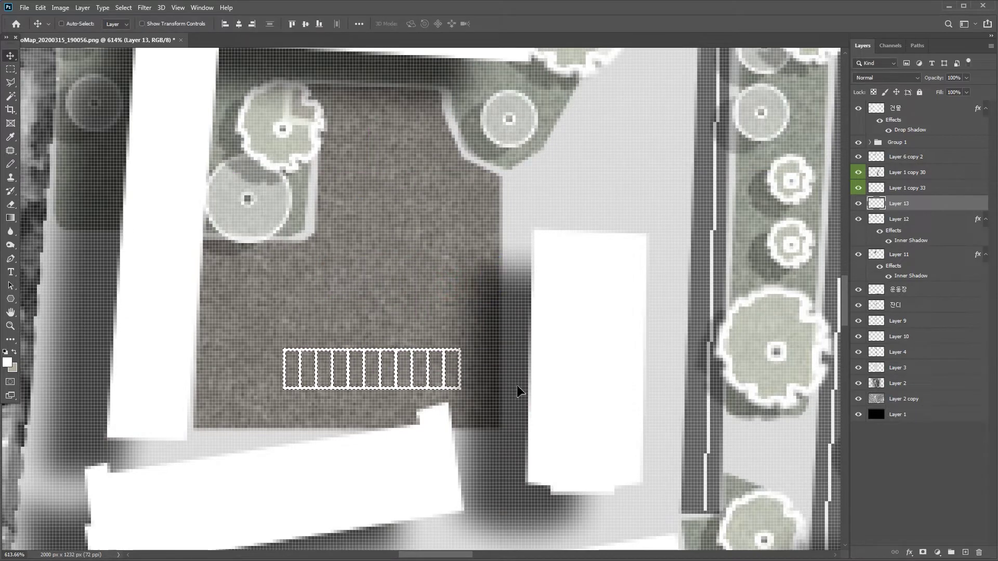
{"action": "key", "text": "ctrl+alt+z"}
{"action": "key", "text": "ctrl+alt+z"}
Step: Move the stall column to the courtyard's eastern edge and raise Layer 2 copy, with Layer 13 above it, to the top
{"action": "left_click_drag", "start_coordinate": [416, 286], "coordinate": [493, 294]}
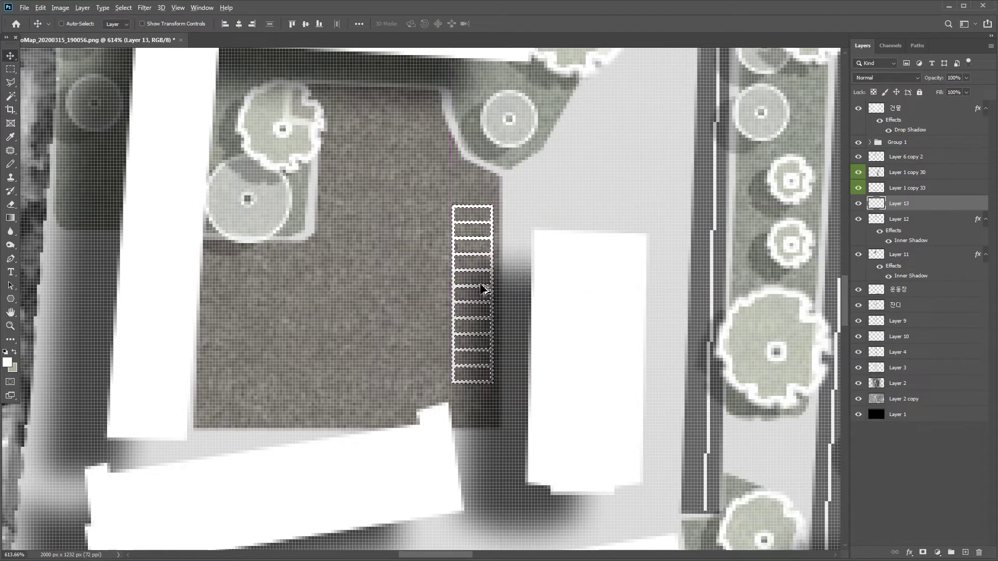
{"action": "left_click_drag", "start_coordinate": [927, 401], "coordinate": [879, 105]}
{"action": "left_click_drag", "start_coordinate": [523, 355], "coordinate": [493, 280]}
{"action": "left_click", "coordinate": [10, 69]}
{"action": "left_click", "coordinate": [511, 281]}
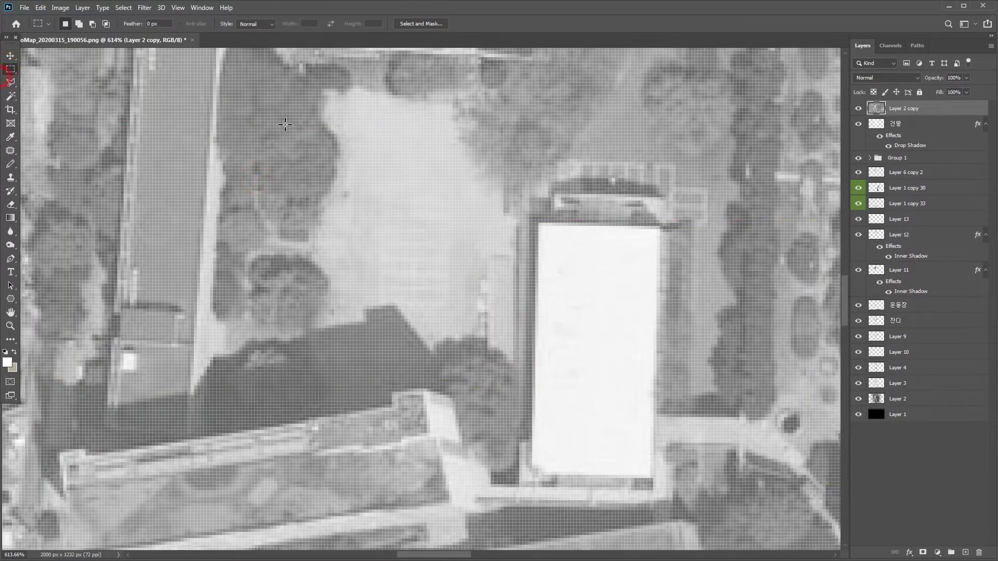
{"action": "left_click", "coordinate": [511, 281], "text": "ctrl"}
{"action": "left_click_drag", "start_coordinate": [922, 107], "coordinate": [921, 108]}
{"action": "key", "text": "v"}
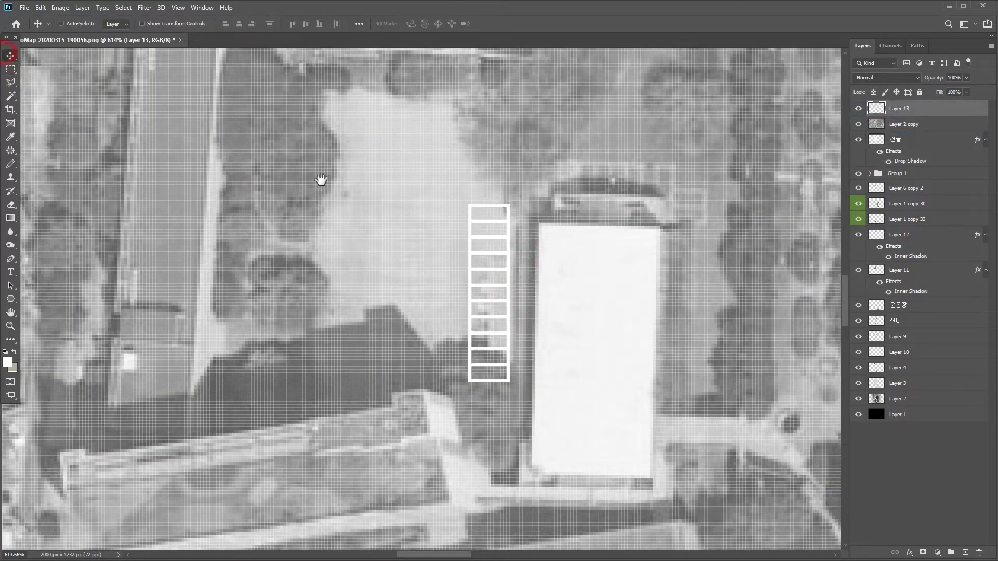
Step: Scale the stall column down to the satellite image's scale and duplicate it into two double rows in the courtyard
{"action": "left_click_drag", "start_coordinate": [454, 159], "coordinate": [485, 229]}
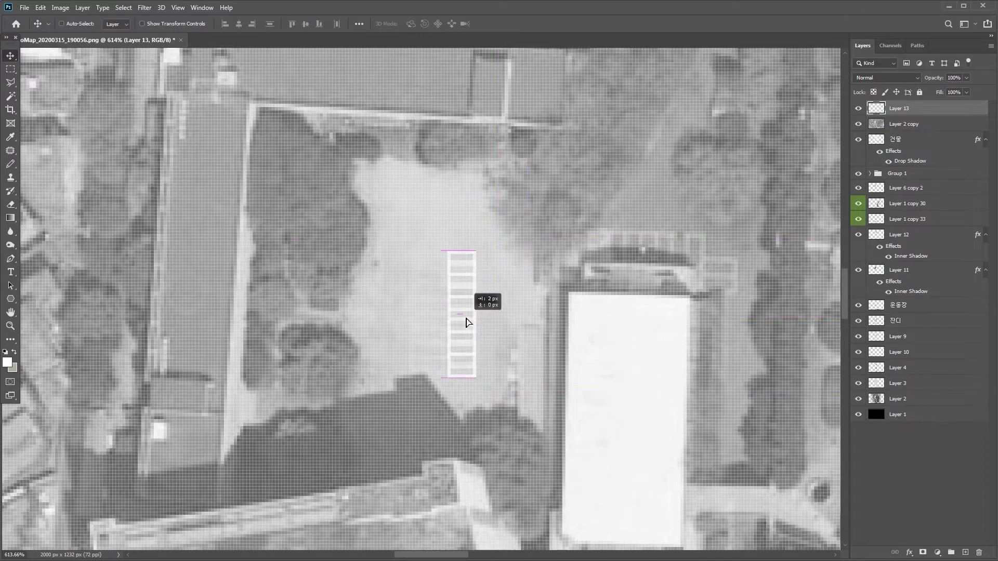
{"action": "left_click_drag", "start_coordinate": [515, 283], "coordinate": [472, 298]}
{"action": "scroll", "coordinate": [442, 309], "scroll_direction": "down", "scroll_amount": 5}
{"action": "scroll", "coordinate": [437, 279], "scroll_direction": "up", "scroll_amount": 5}
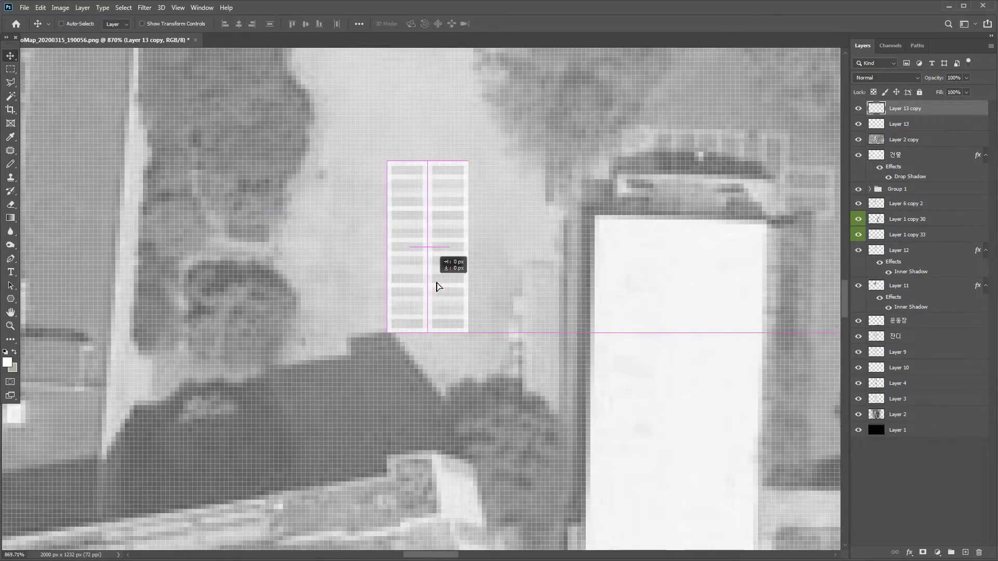
{"action": "scroll", "coordinate": [557, 218], "scroll_direction": "down", "scroll_amount": 5}
{"action": "scroll", "coordinate": [557, 218], "scroll_direction": "up", "scroll_amount": 5}
{"action": "left_click_drag", "start_coordinate": [336, 335], "coordinate": [256, 356]}
Step: Place a horizontal copy of the stall row north of the rectangular building and rotated copies beside the southern access road
{"action": "scroll", "coordinate": [499, 381], "scroll_direction": "down", "scroll_amount": 7}
{"action": "left_click_drag", "start_coordinate": [498, 381], "coordinate": [494, 288]}
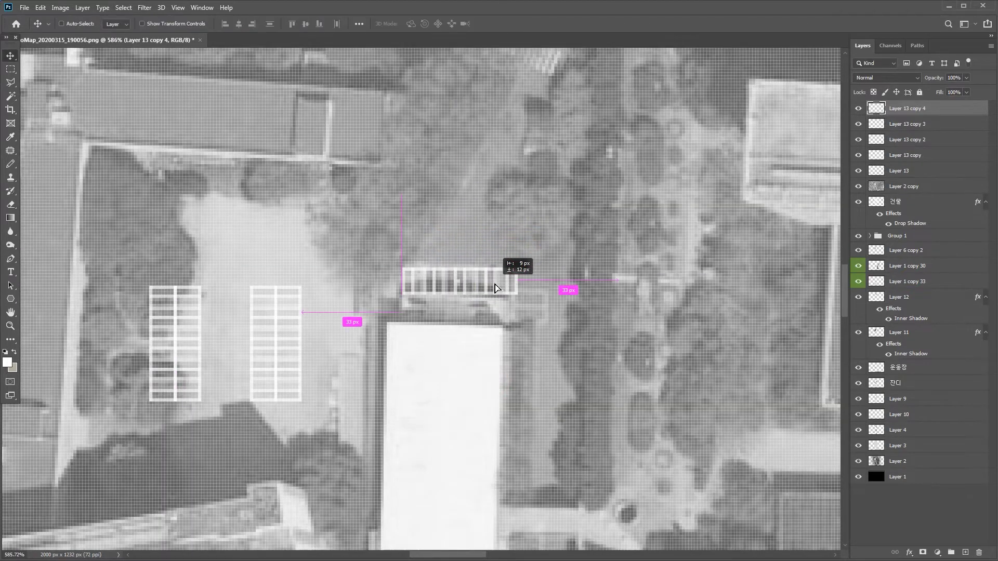
{"action": "scroll", "coordinate": [343, 199], "scroll_direction": "down", "scroll_amount": 5}
{"action": "scroll", "coordinate": [592, 491], "scroll_direction": "up", "scroll_amount": 10}
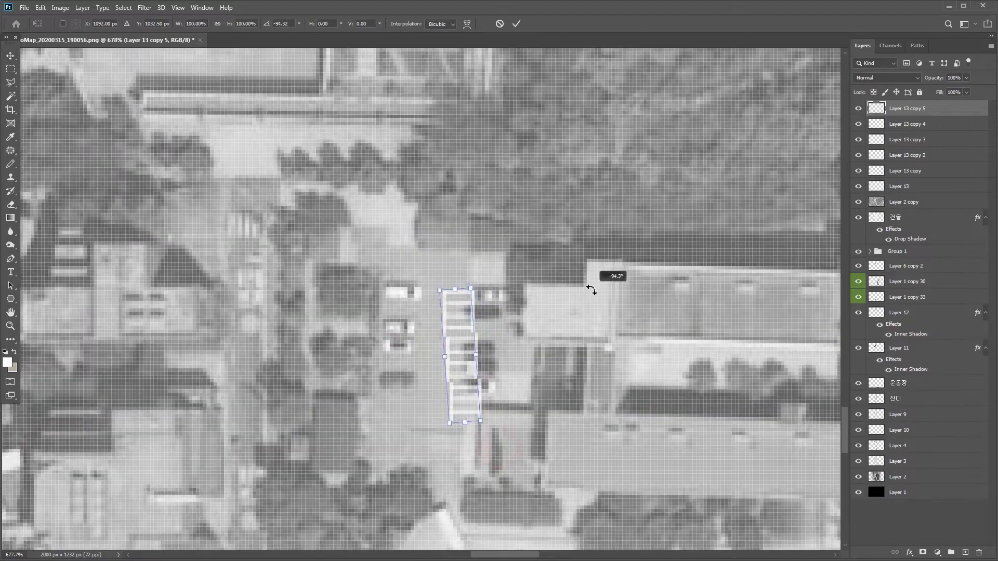
{"action": "left_click_drag", "start_coordinate": [591, 286], "coordinate": [386, 328]}
{"action": "scroll", "coordinate": [482, 397], "scroll_direction": "down", "scroll_amount": 9}
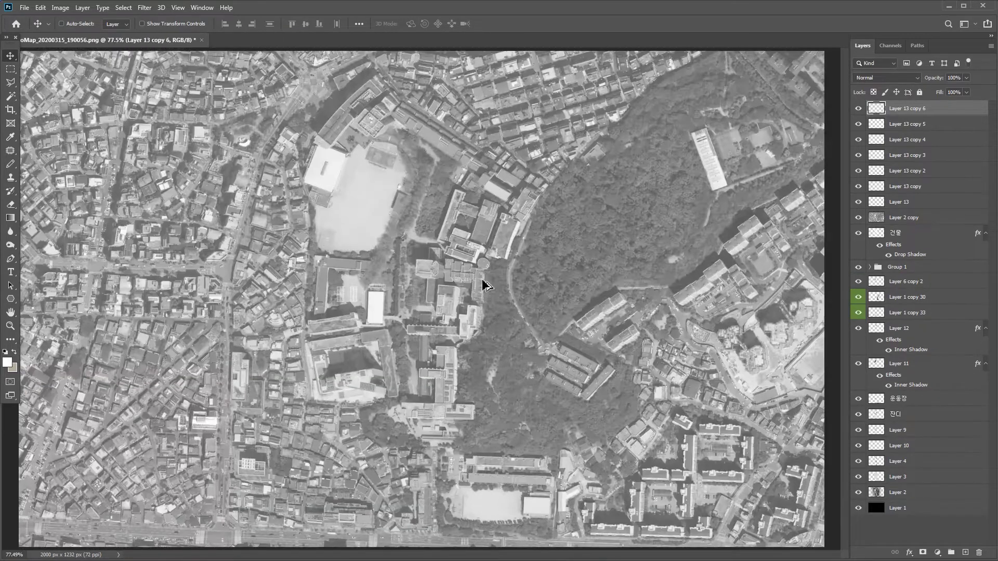
Step: Merge all parking stall layers into one and move the satellite layer copy back beneath Layer 2
{"action": "scroll", "coordinate": [484, 284], "scroll_direction": "up", "scroll_amount": 1}
{"action": "left_click", "coordinate": [936, 203], "text": "shift"}
{"action": "right_click", "coordinate": [936, 202]}
{"action": "left_click", "coordinate": [853, 477]}
{"action": "left_click_drag", "start_coordinate": [920, 125], "coordinate": [920, 404]}
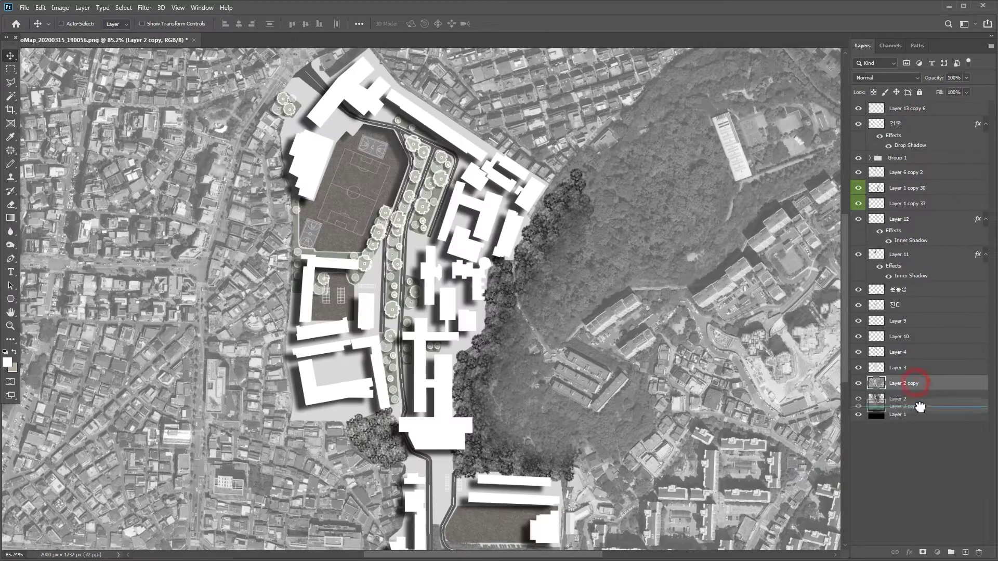
Step: Move the horizontal stall row south against the northern end of the rectangular building
{"action": "scroll", "coordinate": [355, 302], "scroll_direction": "up", "scroll_amount": 15}
{"action": "right_click", "coordinate": [409, 223]}
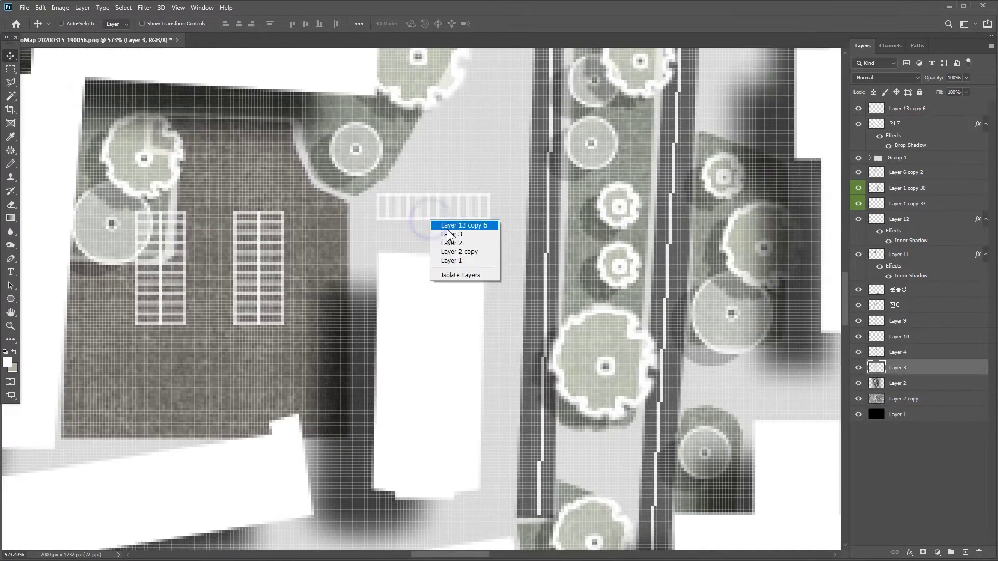
{"action": "left_click", "coordinate": [437, 225]}
{"action": "left_click_drag", "start_coordinate": [467, 210], "coordinate": [467, 234]}
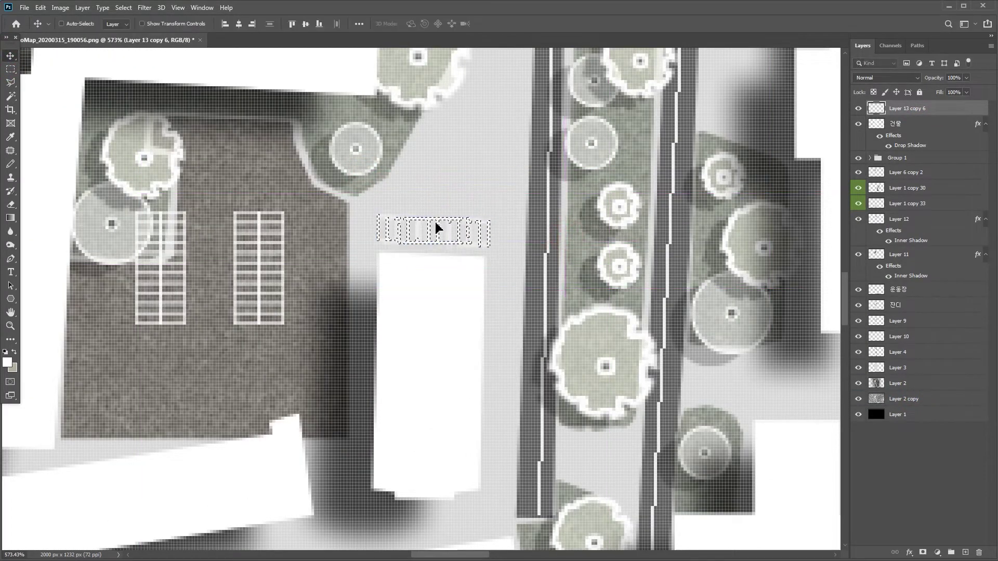
Step: Reposition the courtyard's double stall rows clear of the trees and lengthen the eastern one
{"action": "key", "text": "w"}
{"action": "left_click", "coordinate": [251, 223]}
{"action": "key", "text": "v"}
{"action": "left_click_drag", "start_coordinate": [251, 239], "coordinate": [279, 243]}
{"action": "scroll", "coordinate": [270, 317], "scroll_direction": "up", "scroll_amount": 5, "text": "alt"}
{"action": "scroll", "coordinate": [330, 330], "scroll_direction": "down", "scroll_amount": 10}
Step: Select the two southern stall rows and position them on either side of the access road
{"action": "key", "text": "m"}
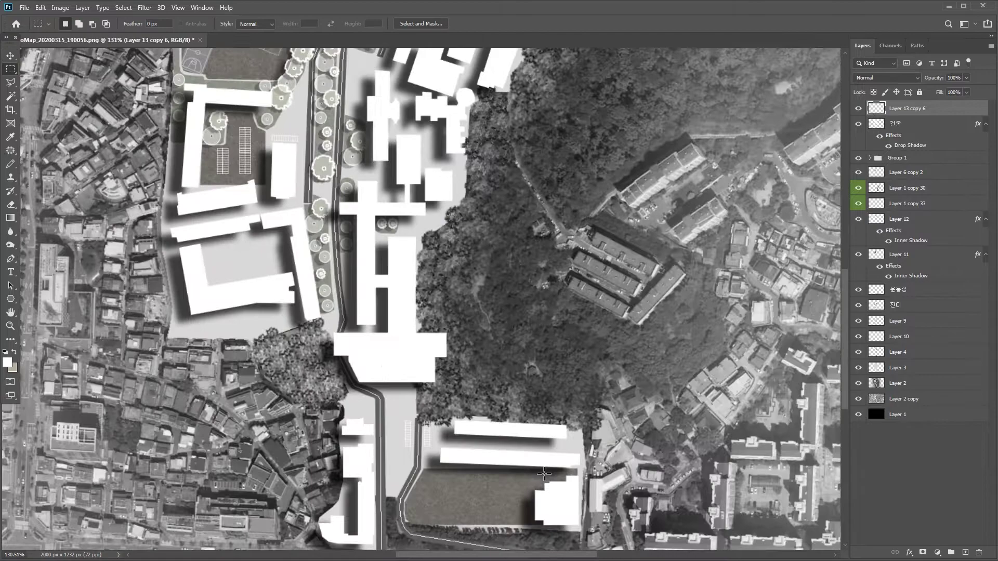
{"action": "scroll", "coordinate": [374, 421], "scroll_direction": "up", "scroll_amount": 5, "text": "alt"}
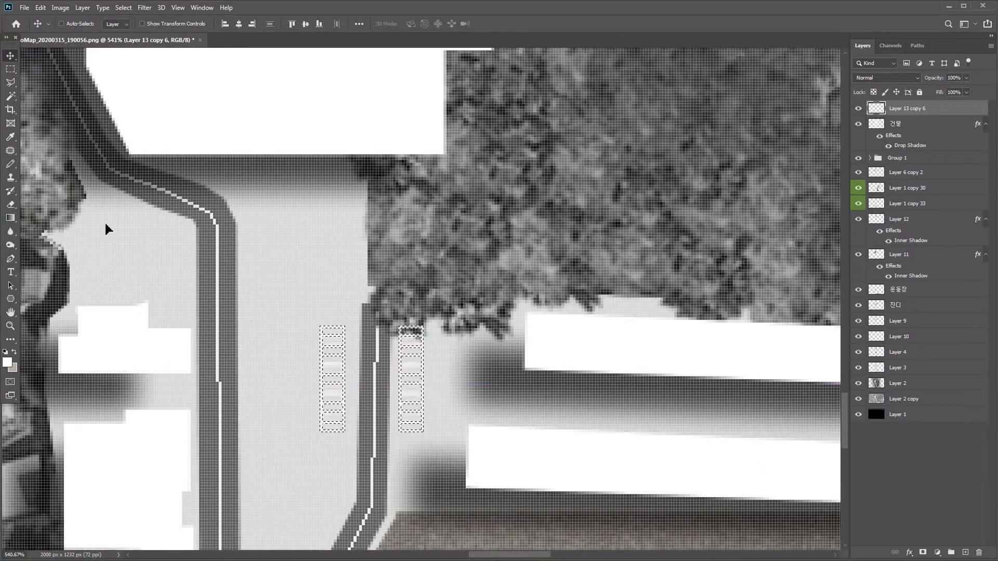
{"action": "scroll", "coordinate": [305, 154], "scroll_direction": "down", "scroll_amount": 8}
{"action": "key", "text": "v"}
{"action": "scroll", "coordinate": [367, 167], "scroll_direction": "up", "scroll_amount": 4}
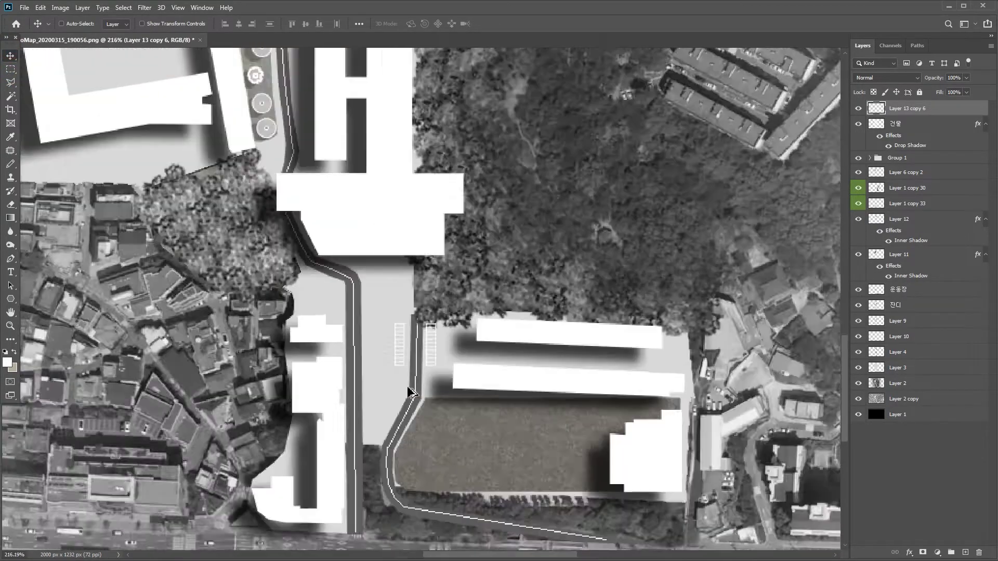
Step: Outline a rectangular area with clipped corners around the two southern stall rows and fill it with road gray on Layer 4
{"action": "scroll", "coordinate": [411, 392], "scroll_direction": "up", "scroll_amount": 4}
{"action": "left_click", "coordinate": [407, 385], "text": "ctrl"}
{"action": "key", "text": "m"}
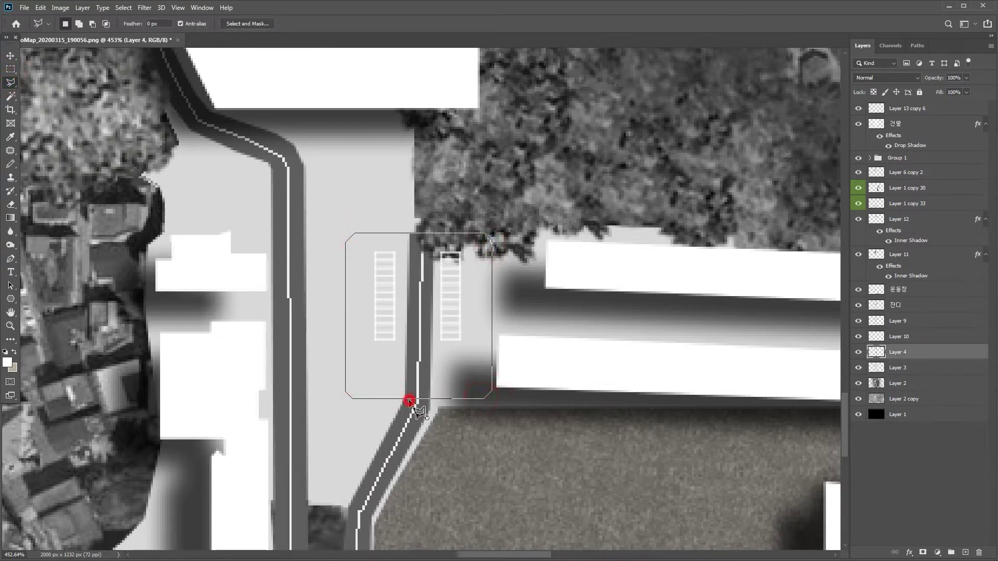
{"action": "key", "text": "i"}
{"action": "key", "text": "Delete"}
{"action": "key", "text": "ctrl+d"}
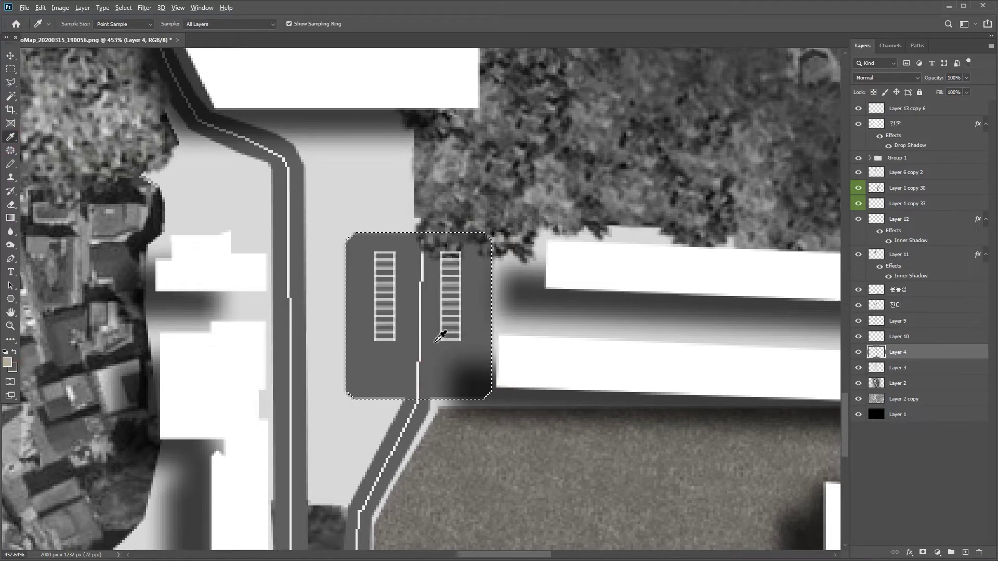
Step: Outline the wedge of ground from the horizontal stall row north between the planting and the road, and fill it with road gray
{"action": "scroll", "coordinate": [442, 329], "scroll_direction": "down", "scroll_amount": 6}
{"action": "key", "text": "m"}
{"action": "scroll", "coordinate": [366, 214], "scroll_direction": "up", "scroll_amount": 5}
{"action": "scroll", "coordinate": [367, 215], "scroll_direction": "up", "scroll_amount": 3}
{"action": "key", "text": "l"}
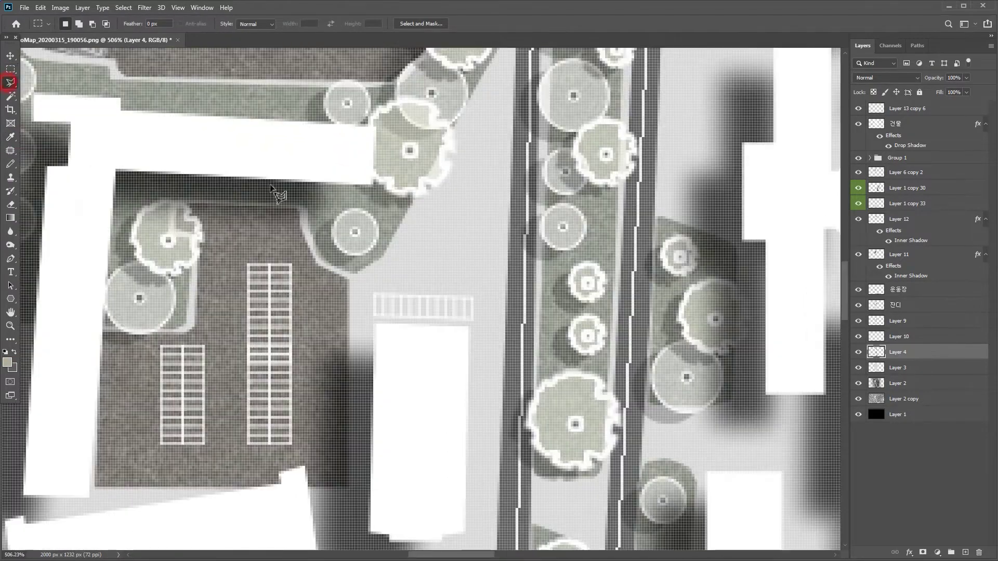
{"action": "scroll", "coordinate": [468, 301], "scroll_direction": "up", "scroll_amount": 2}
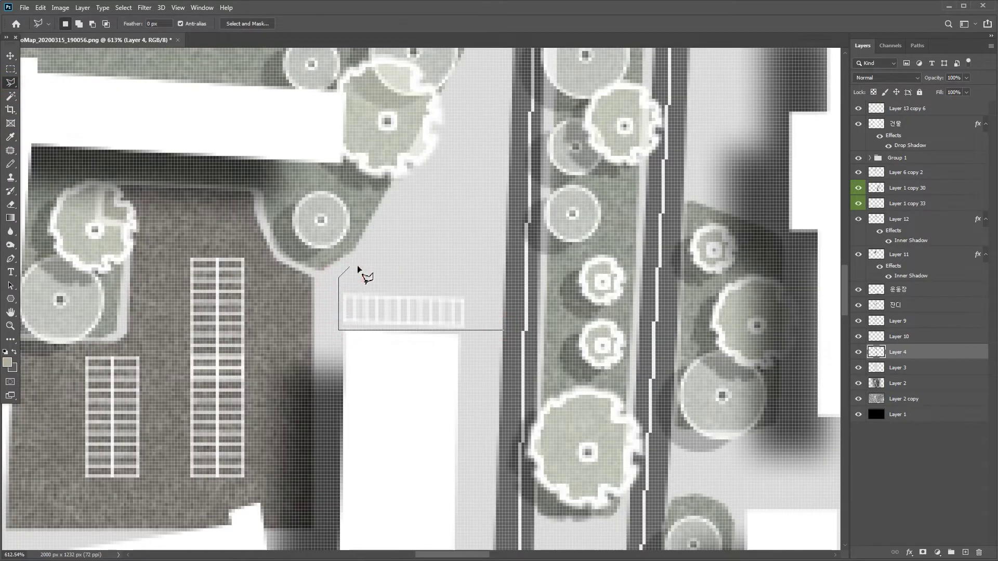
{"action": "scroll", "coordinate": [396, 196], "scroll_direction": "up", "scroll_amount": 3}
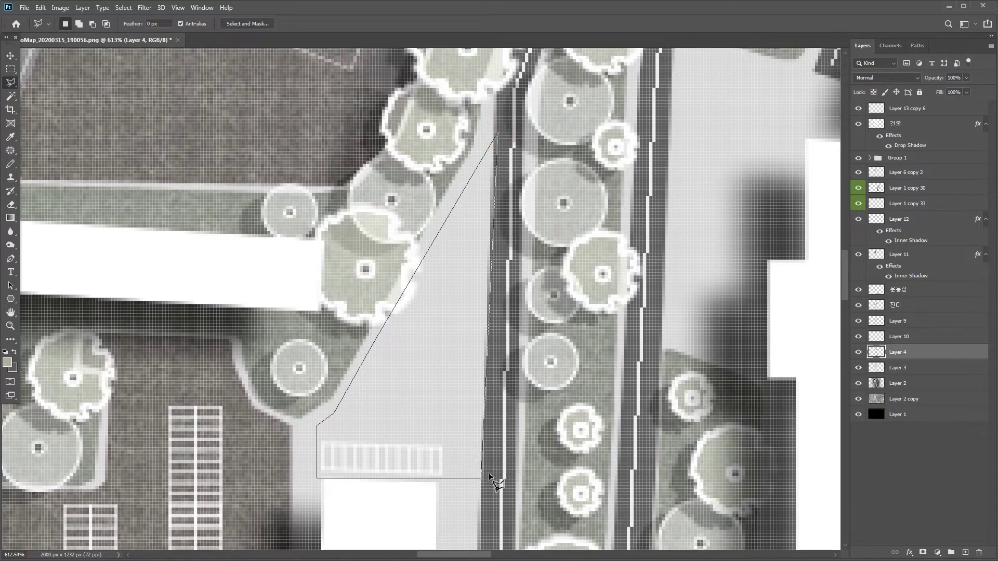
{"action": "left_click", "coordinate": [487, 477]}
{"action": "key", "text": "Delete"}
{"action": "scroll", "coordinate": [662, 264], "scroll_direction": "down", "scroll_amount": 5}
{"action": "right_click", "coordinate": [663, 262]}
{"action": "left_click", "coordinate": [666, 264]}
{"action": "scroll", "coordinate": [666, 271], "scroll_direction": "down", "scroll_amount": 6}
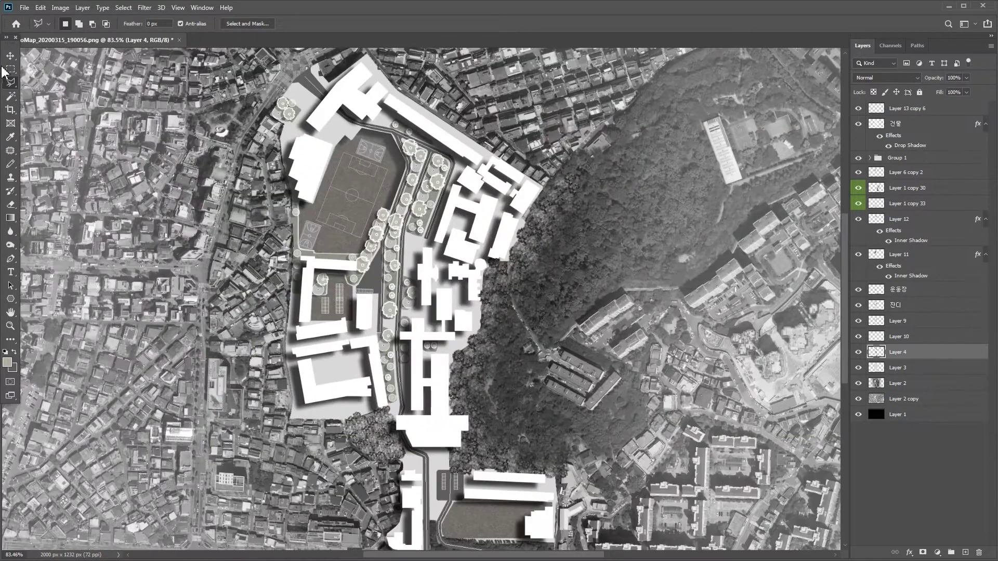
Step: Soften the road ends at the campus's northern and southern entrances with a soft 175 px Eraser at 66% opacity
{"action": "scroll", "coordinate": [297, 67], "scroll_direction": "up", "scroll_amount": 6}
{"action": "scroll", "coordinate": [297, 208], "scroll_direction": "up", "scroll_amount": 4}
{"action": "left_click", "coordinate": [11, 205]}
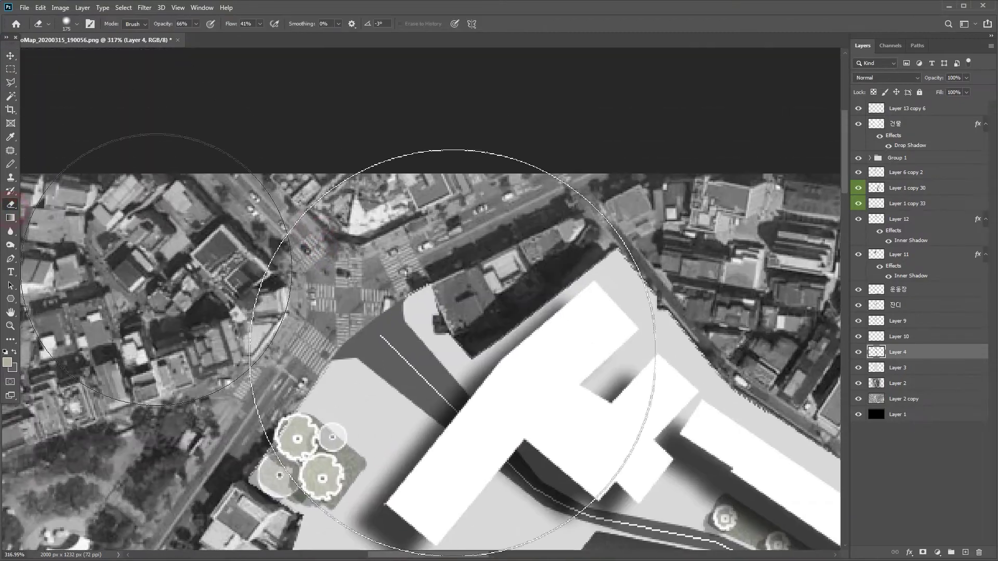
{"action": "scroll", "coordinate": [285, 156], "scroll_direction": "down", "scroll_amount": 8}
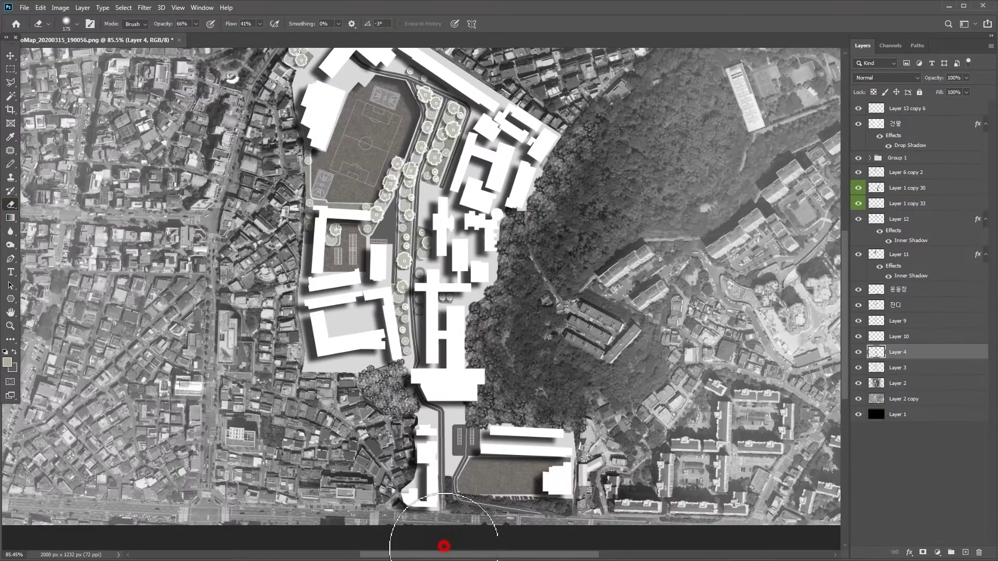
{"action": "left_click_drag", "start_coordinate": [348, 148], "coordinate": [361, 191]}
{"action": "scroll", "coordinate": [374, 203], "scroll_direction": "down", "scroll_amount": 2}
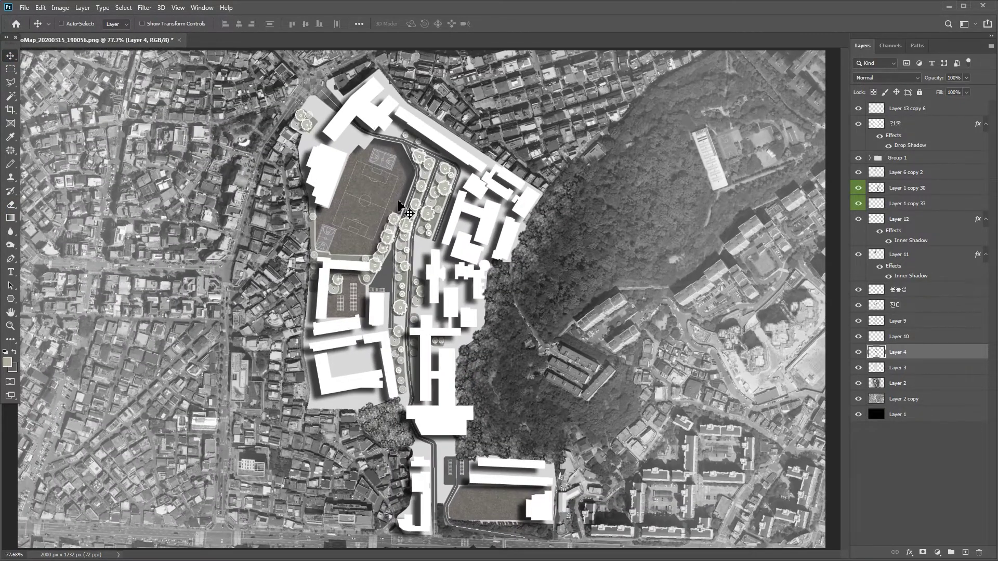
Step: Copy trees from the central planting strip to the open ground along the southern edge of the southwestern courtyard building
{"action": "scroll", "coordinate": [444, 289], "scroll_direction": "up", "scroll_amount": 3}
{"action": "left_click", "coordinate": [429, 219], "text": "ctrl"}
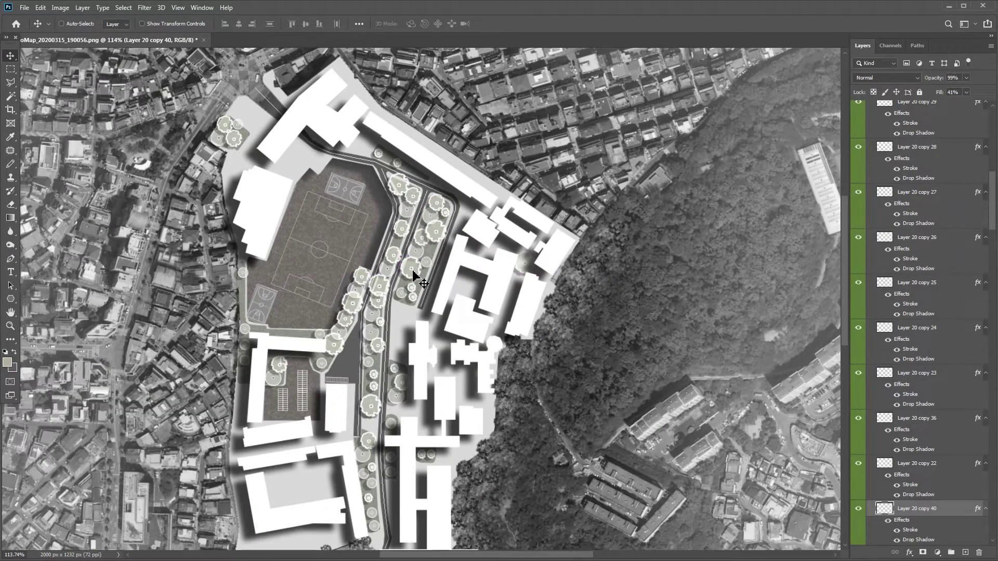
{"action": "left_click", "coordinate": [427, 271], "text": "ctrl"}
{"action": "scroll", "coordinate": [483, 184], "scroll_direction": "up", "scroll_amount": 1}
{"action": "left_click_drag", "start_coordinate": [483, 188], "coordinate": [385, 120]}
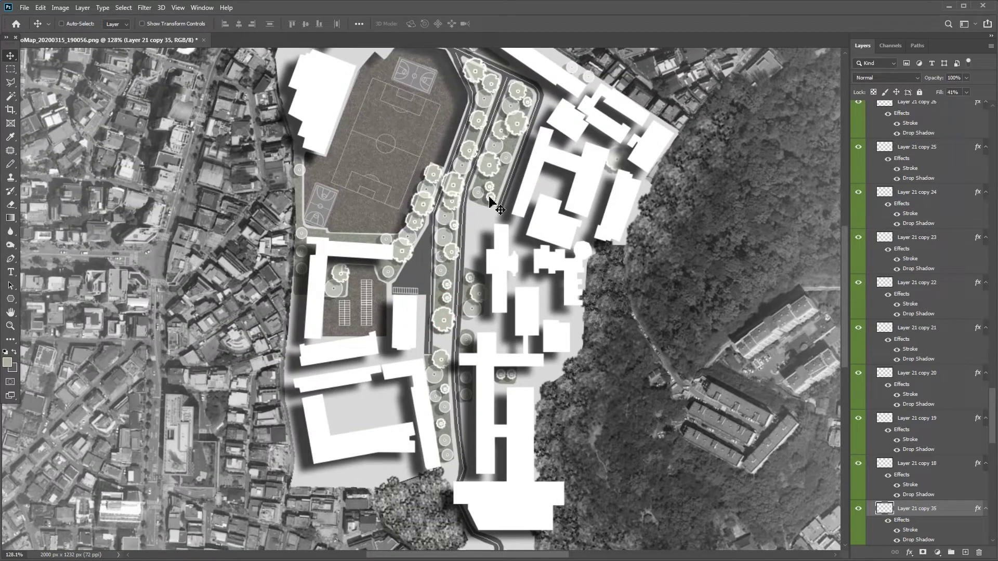
{"action": "left_click_drag", "start_coordinate": [488, 203], "coordinate": [306, 477]}
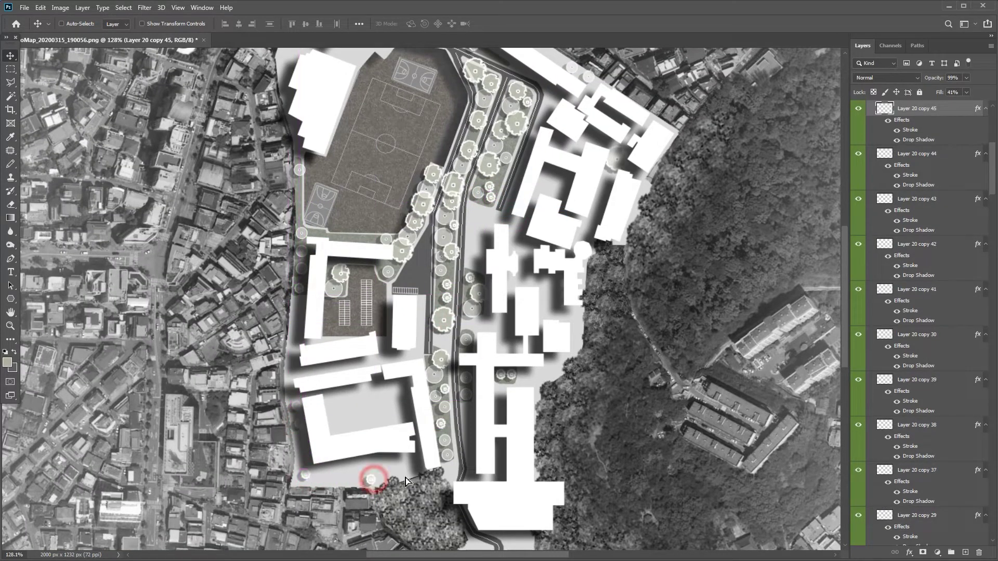
{"action": "right_click", "coordinate": [438, 364]}
{"action": "left_click", "coordinate": [458, 373]}
{"action": "left_click_drag", "start_coordinate": [458, 373], "coordinate": [395, 470]}
Step: Place tree copies north of the southern buildings and beside the access road near the southern parking area
{"action": "right_click", "coordinate": [446, 440]}
{"action": "left_click", "coordinate": [466, 453]}
{"action": "left_click_drag", "start_coordinate": [466, 454], "coordinate": [499, 255]}
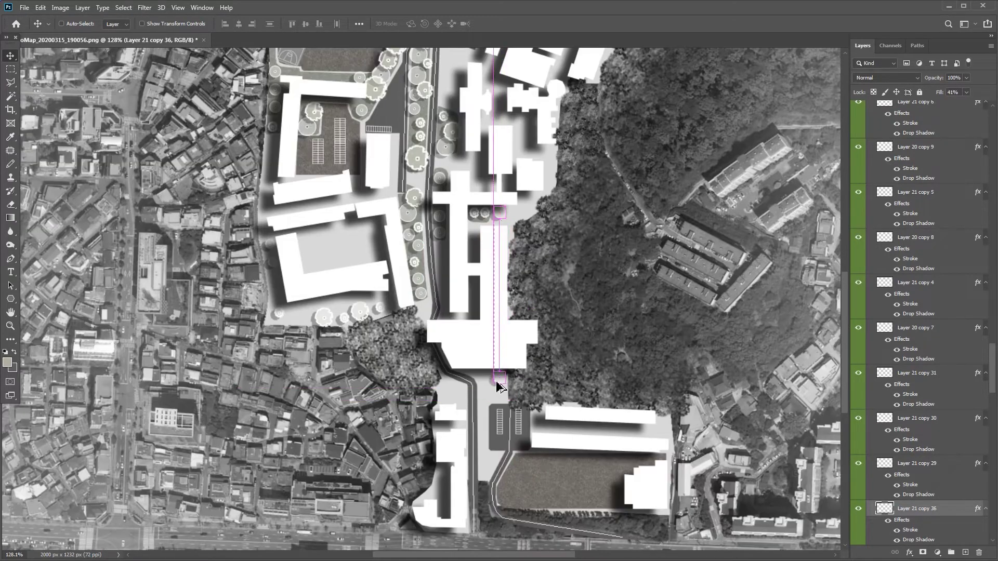
{"action": "left_click_drag", "start_coordinate": [417, 221], "coordinate": [444, 398]}
{"action": "left_click_drag", "start_coordinate": [444, 191], "coordinate": [485, 468]}
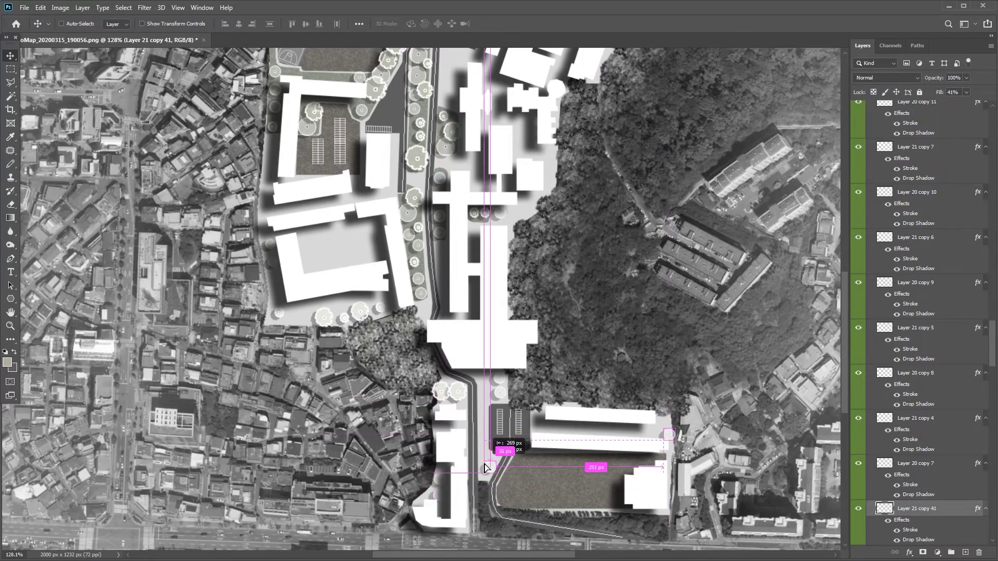
Step: Copy a tree from the northwestern entrance cluster onto the open ground just east of it
{"action": "scroll", "coordinate": [484, 468], "scroll_direction": "down", "scroll_amount": 4}
{"action": "scroll", "coordinate": [364, 260], "scroll_direction": "up", "scroll_amount": 2}
{"action": "left_click", "coordinate": [318, 132]}
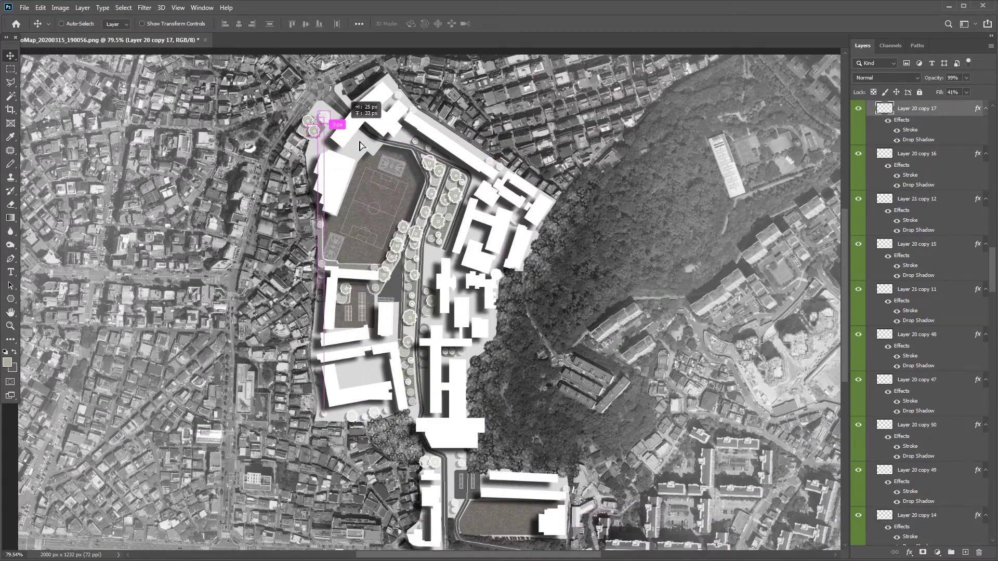